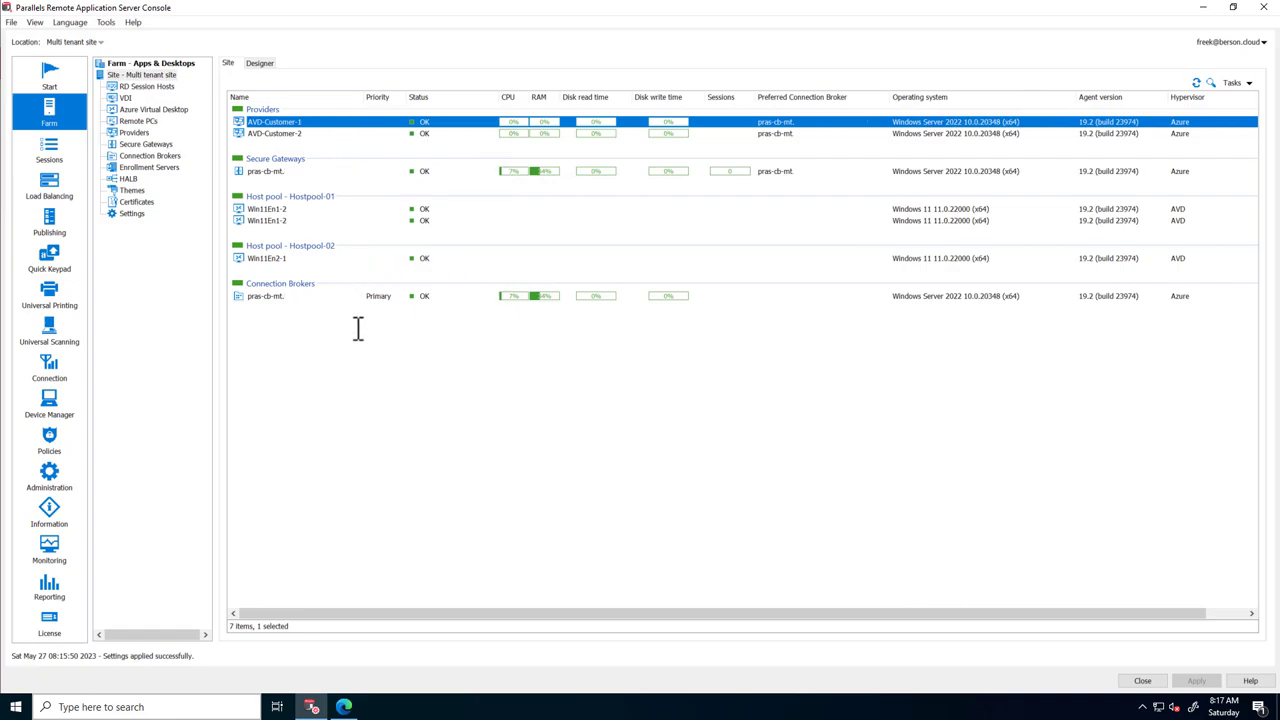
# Switch the site view to the Designer diagram of gateways, brokers, providers and session hosts
pyautogui.click(262, 63)
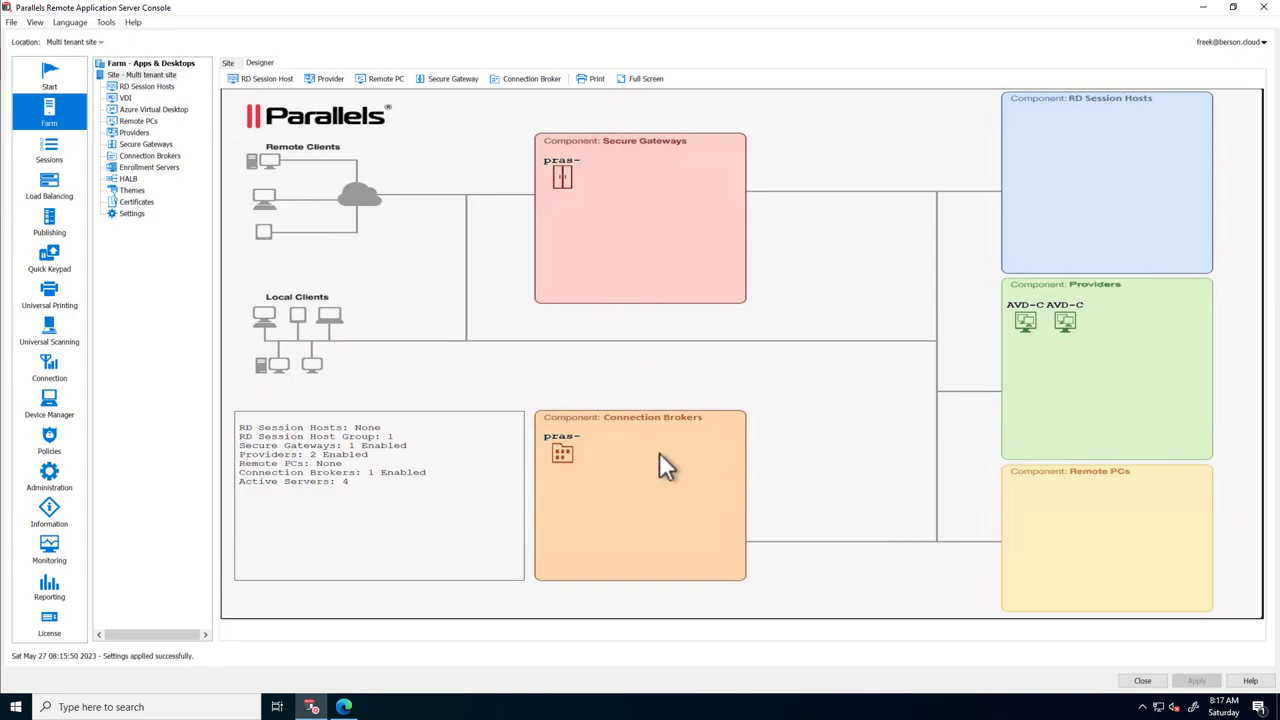
# Inspect AVD-Customer-1's General, Credentials and Advanced settings, keeping Windows Server AD DS, then cancel
pyautogui.click(229, 63)
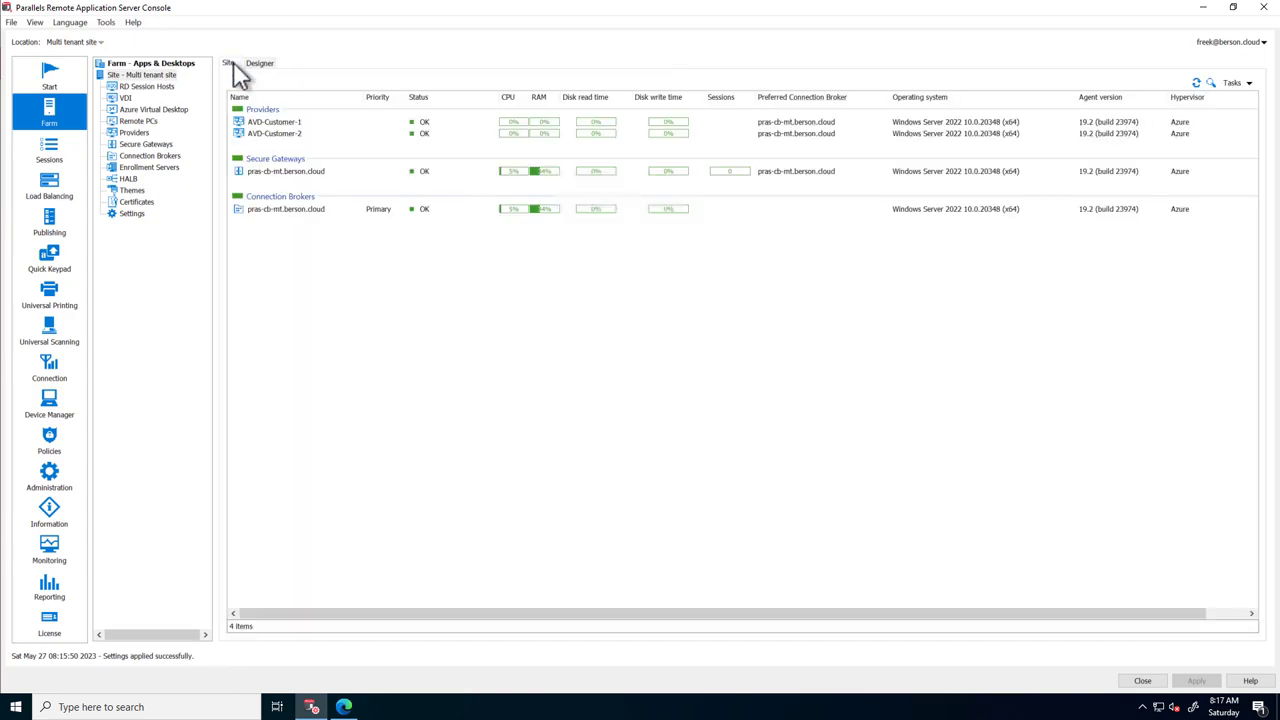
pyautogui.click(136, 134)
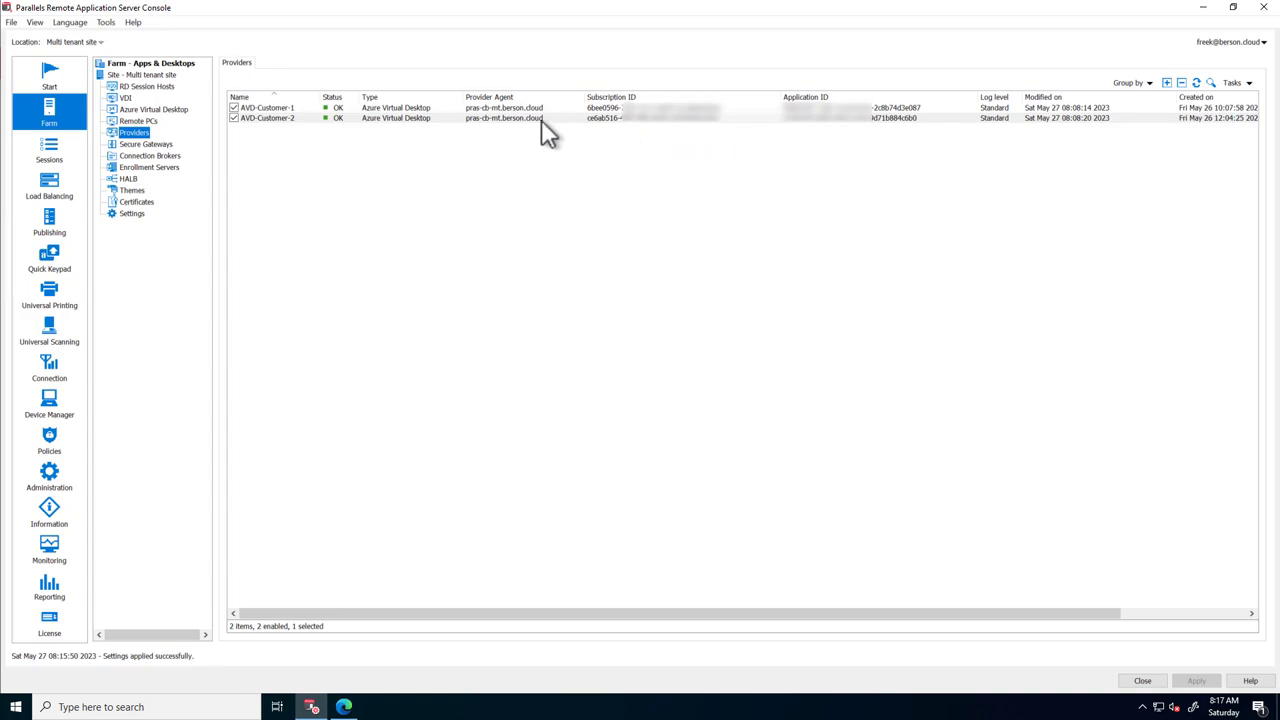
pyautogui.click(438, 108)
pyautogui.doubleClick(440, 110)
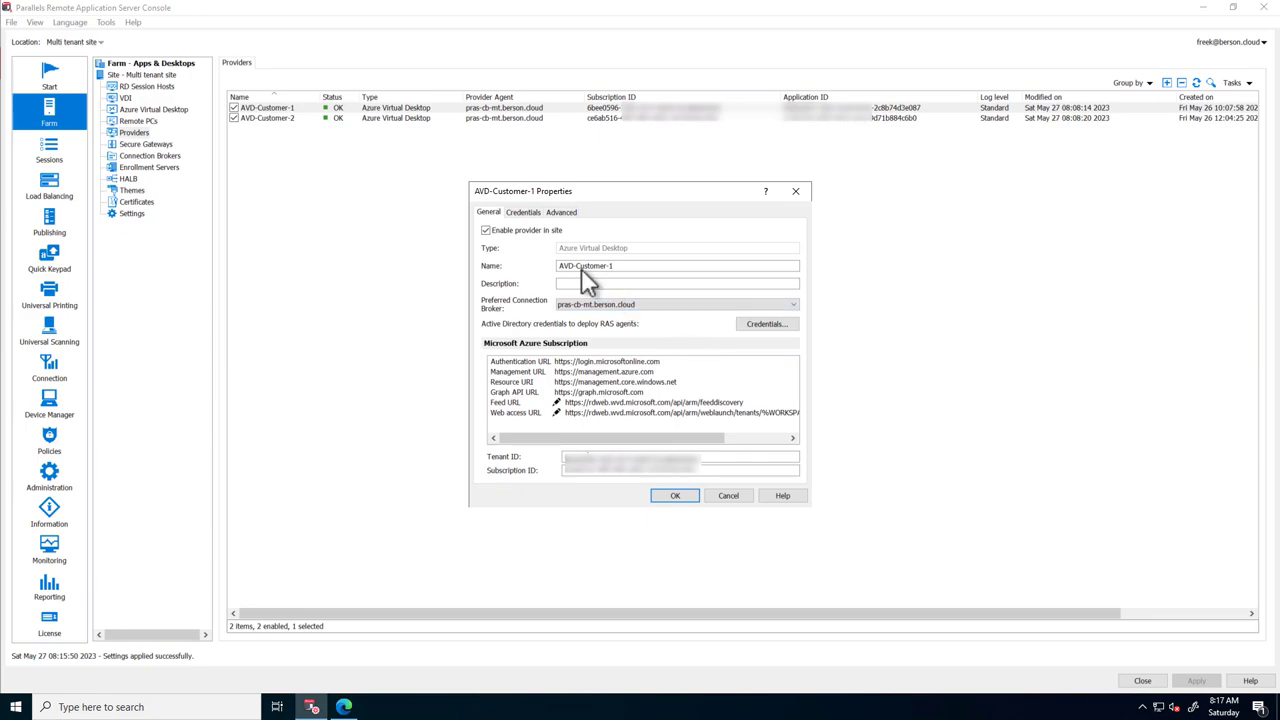
pyautogui.click(522, 211)
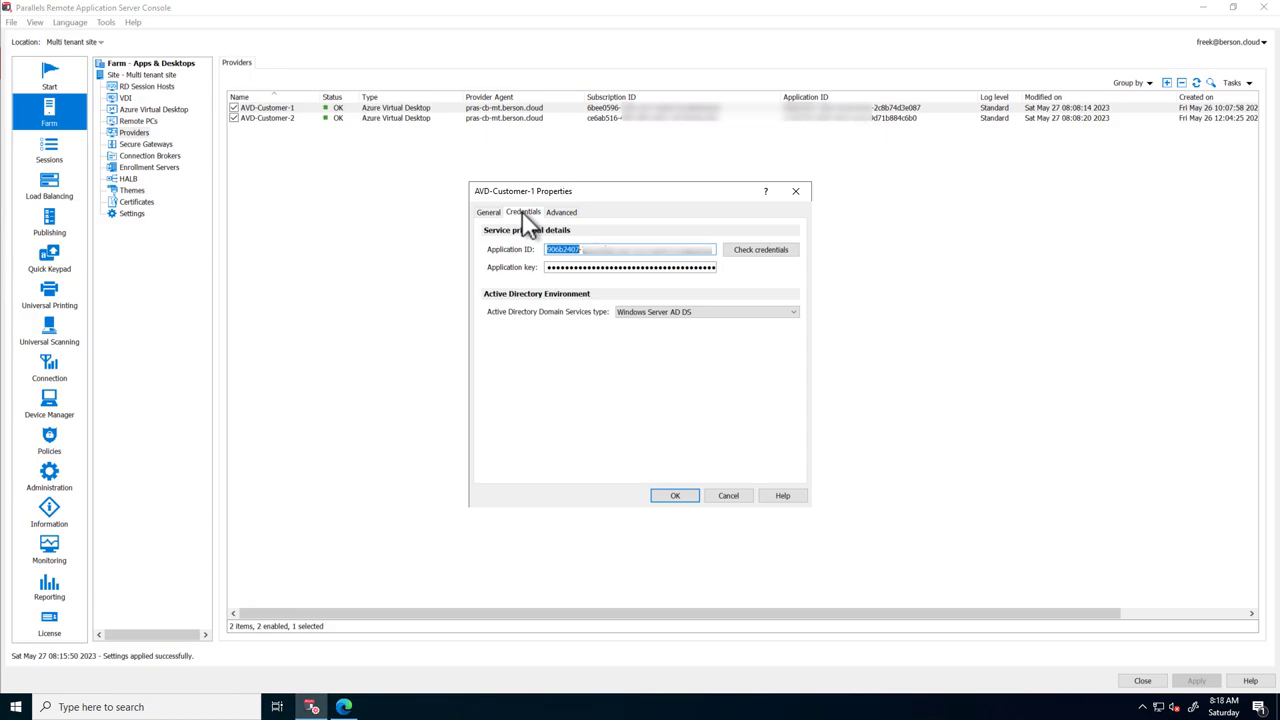
pyautogui.click(648, 311)
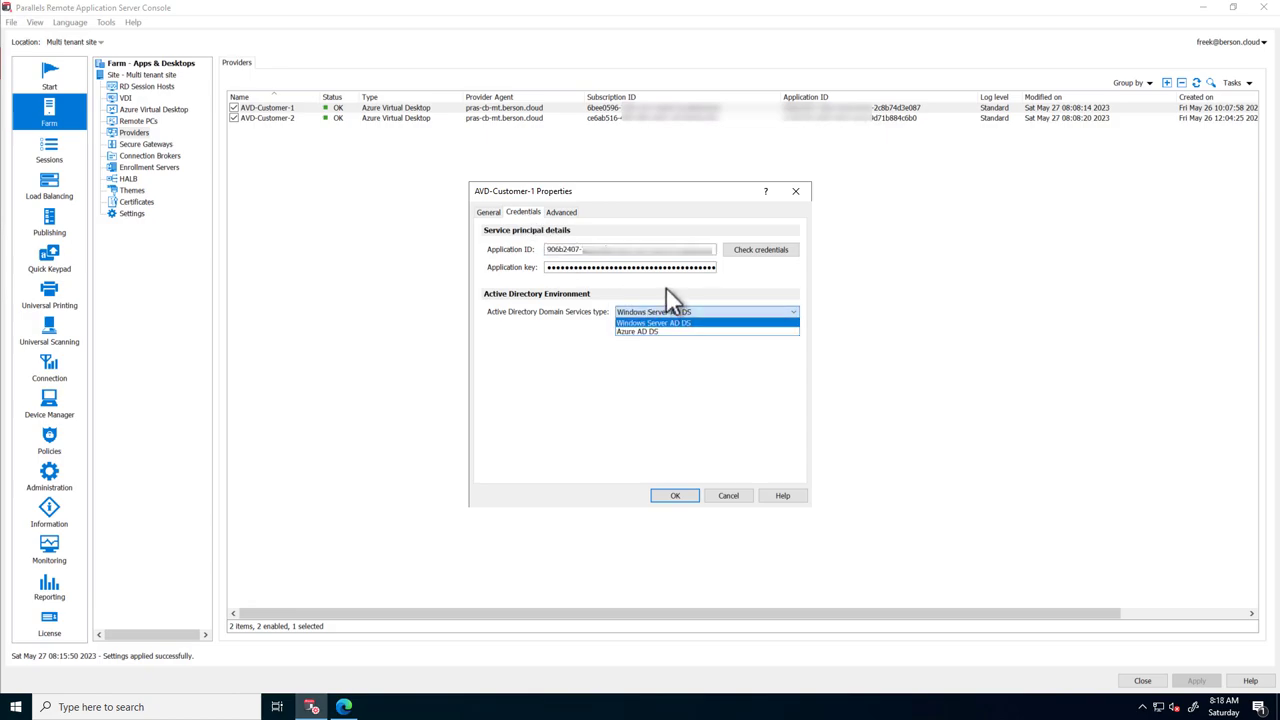
pyautogui.click(666, 287)
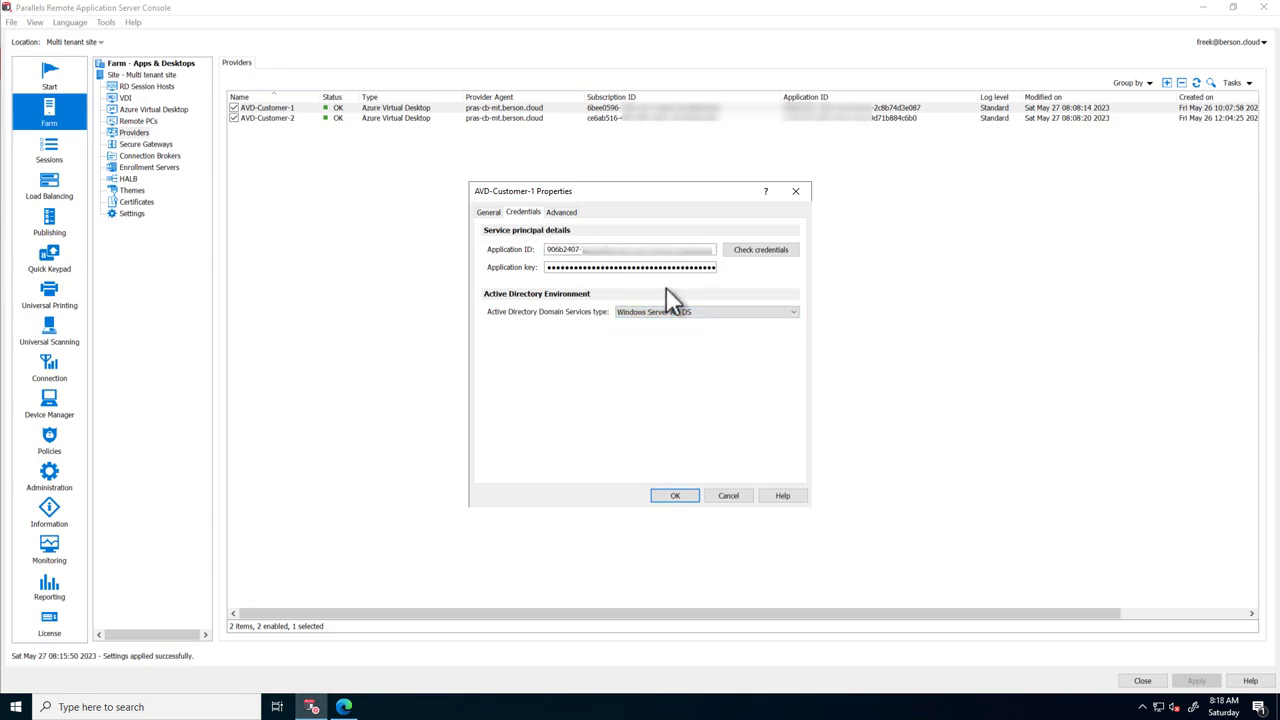
pyautogui.click(566, 213)
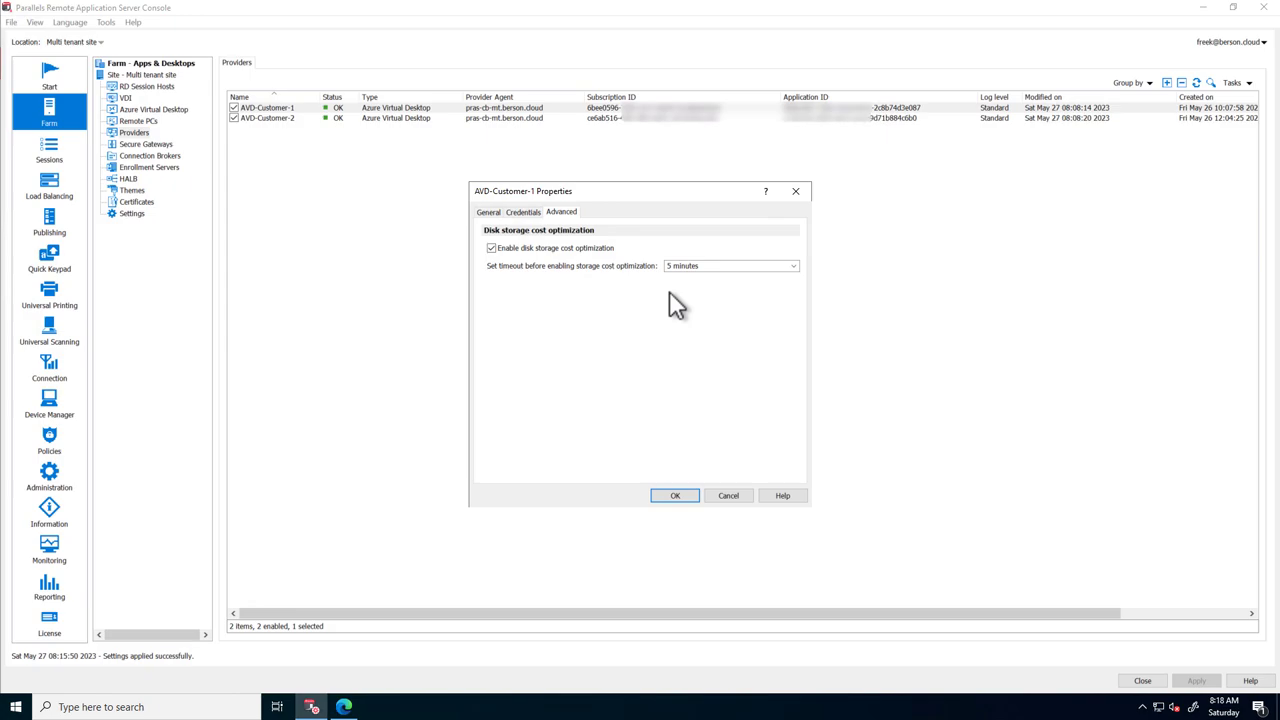
pyautogui.click(722, 494)
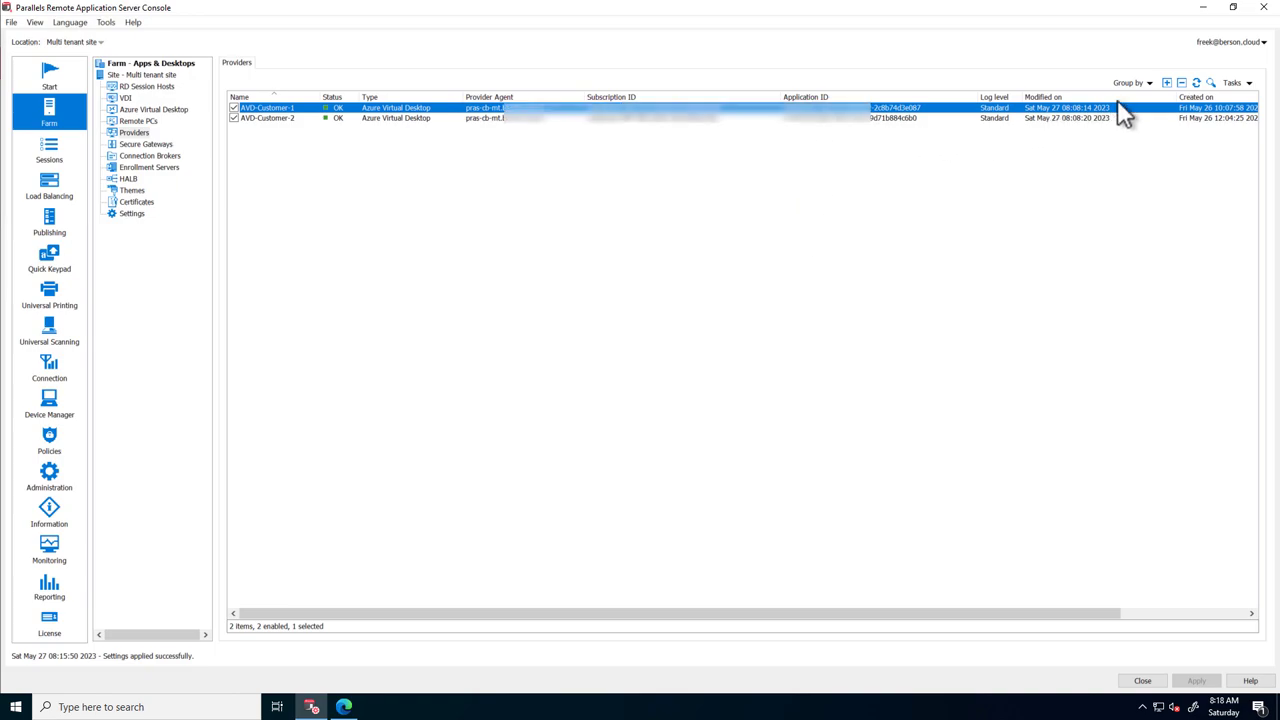
pyautogui.click(1167, 85)
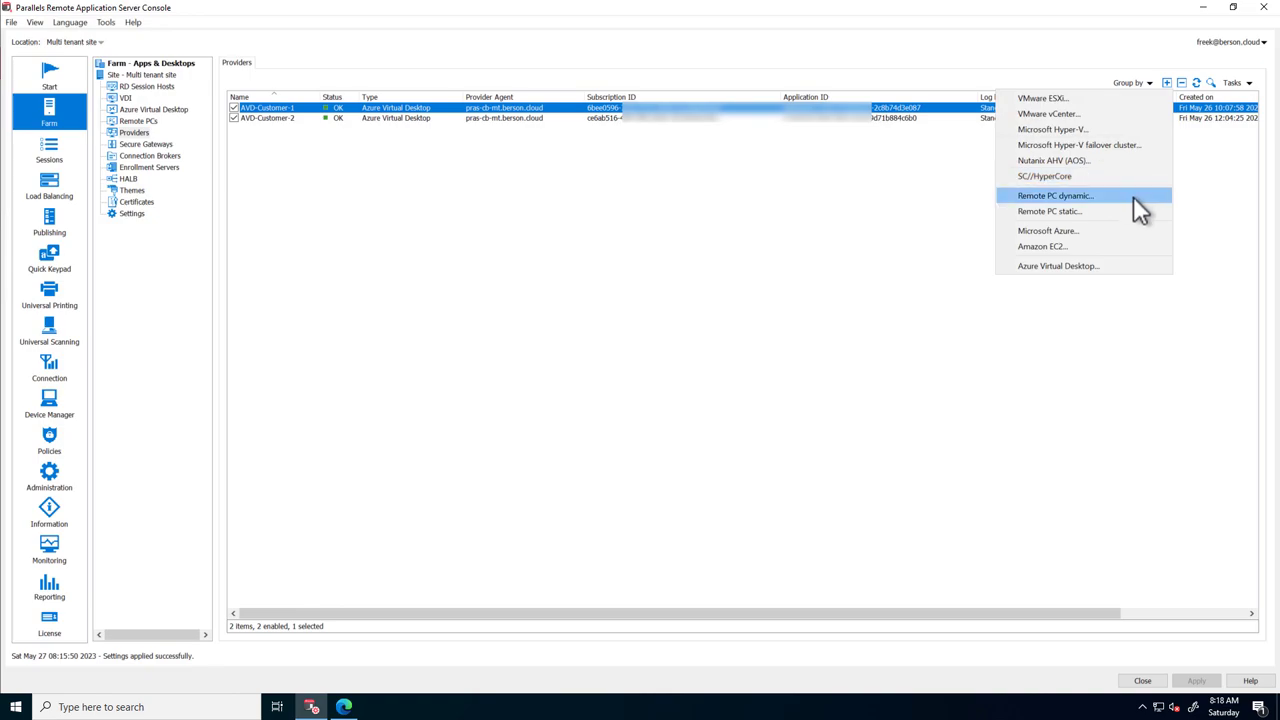
pyautogui.click(1124, 268)
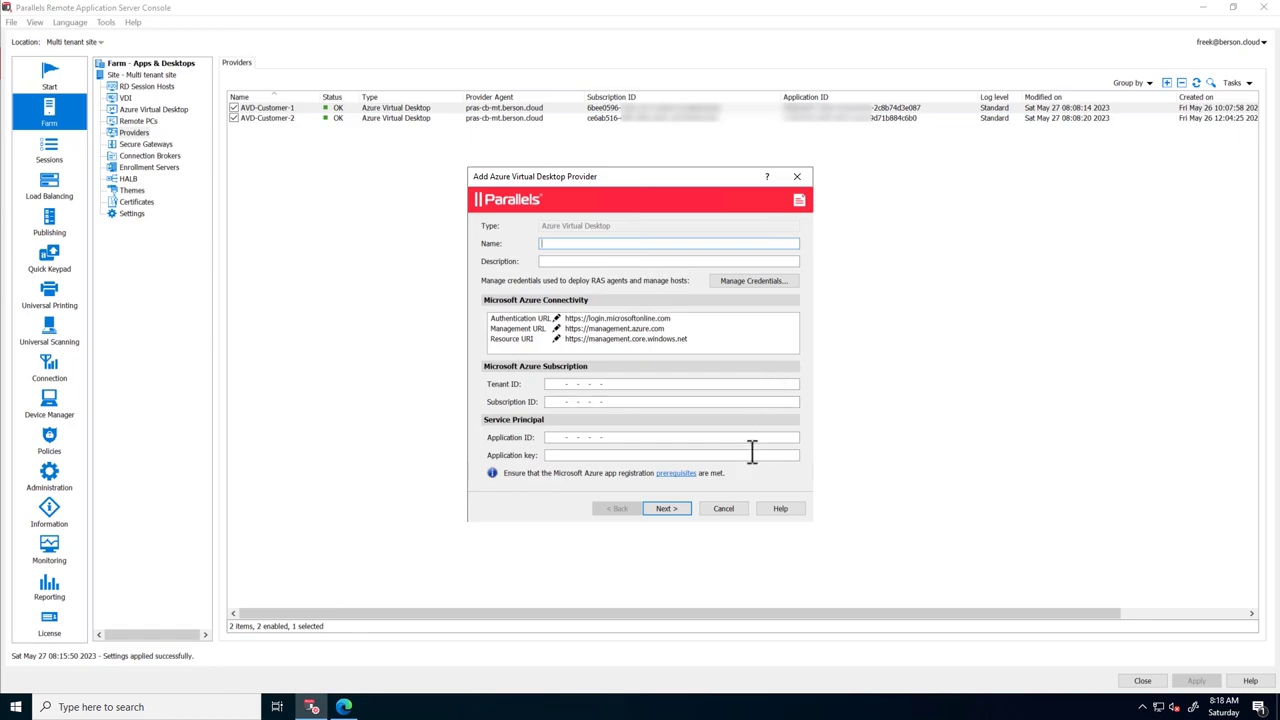
pyautogui.click(735, 506)
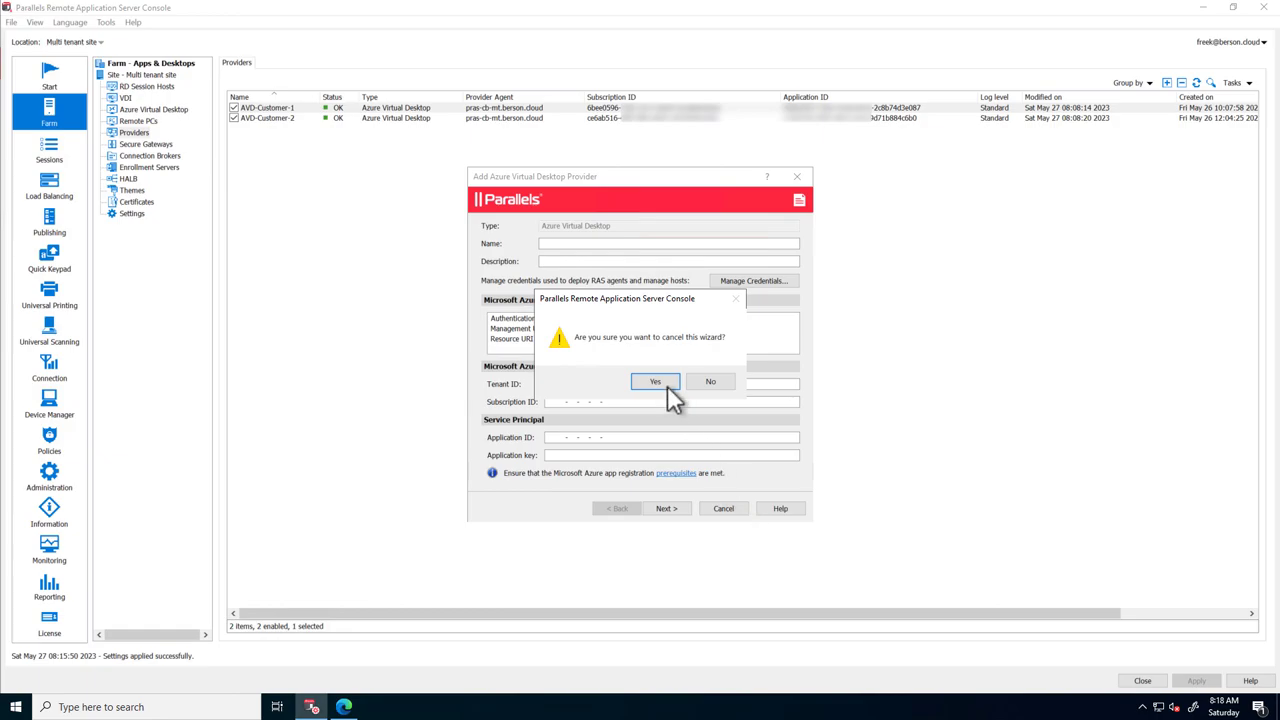
pyautogui.click(667, 385)
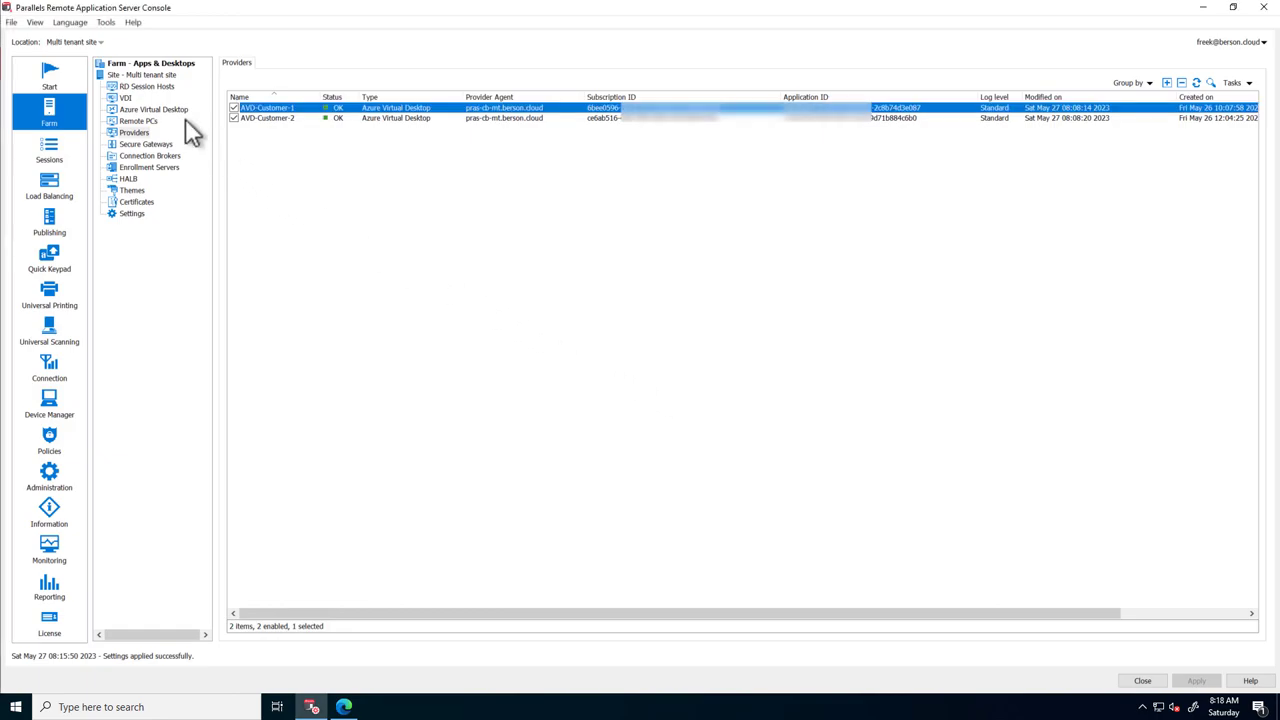
# List the Azure Virtual Desktop host pools Hostpool-01 and Hostpool-02
pyautogui.click(155, 110)
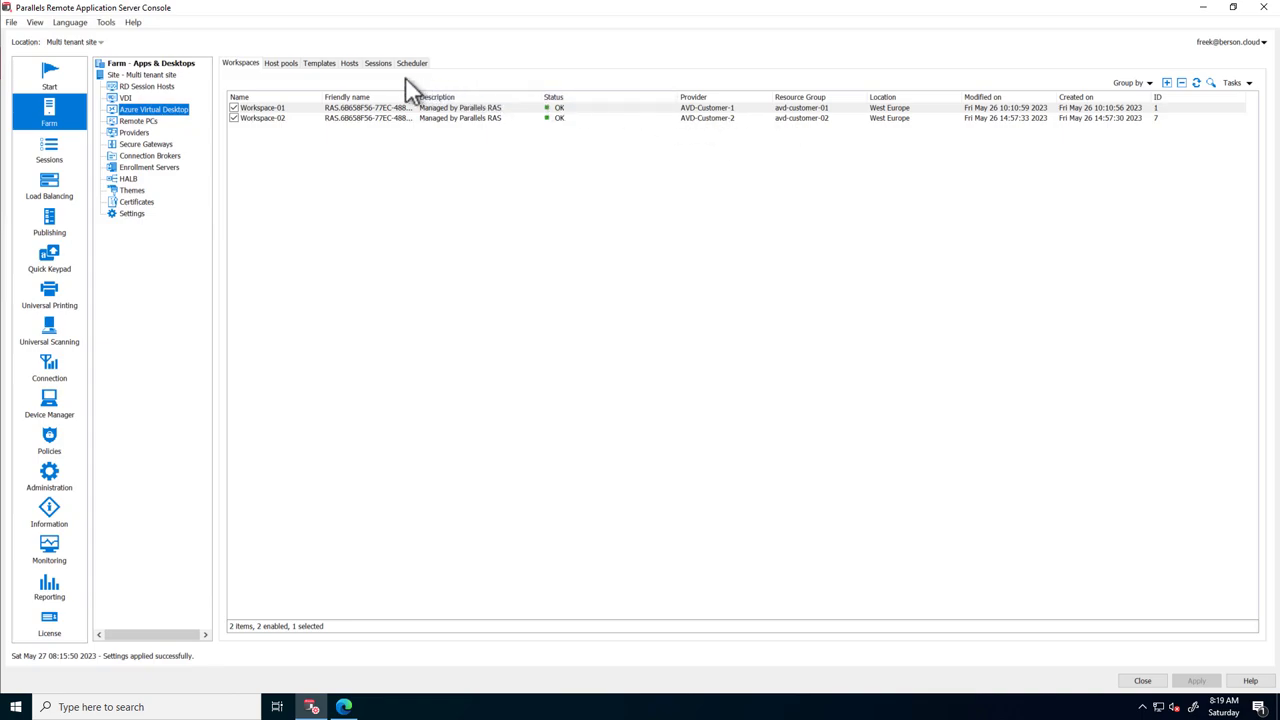
pyautogui.click(280, 64)
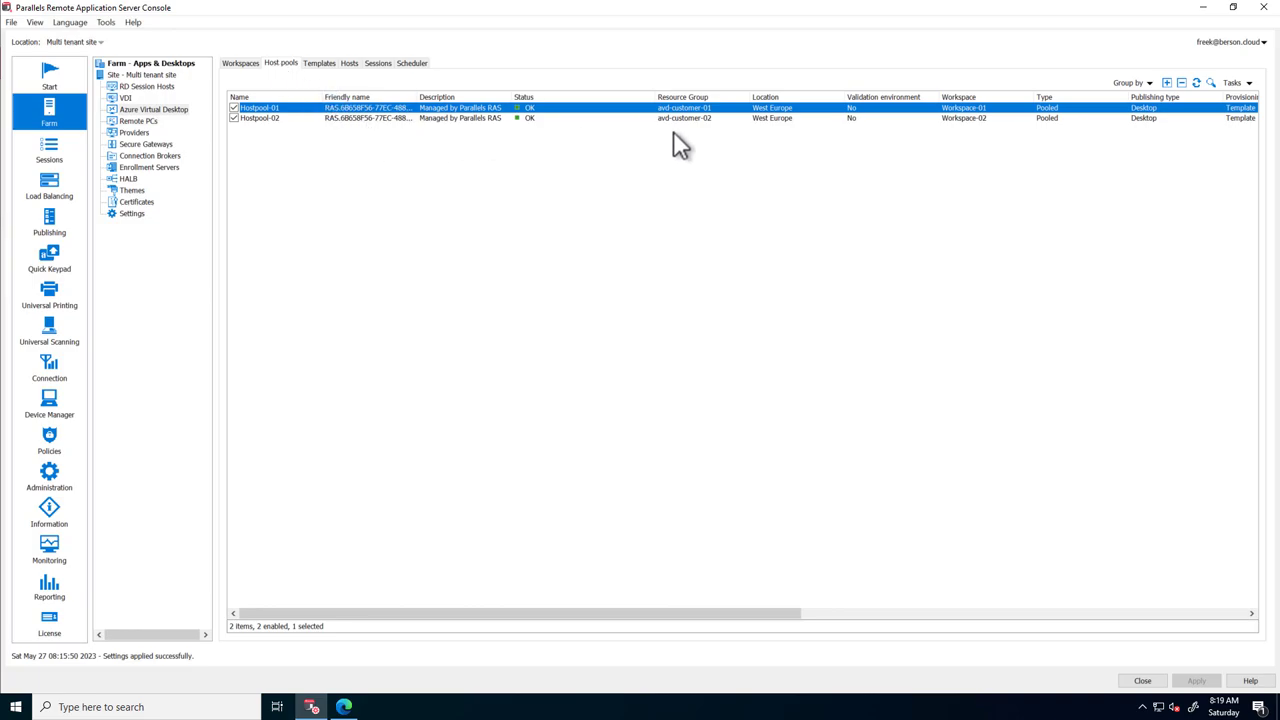
# Inspect Hostpool-01's Configuration, Autoscale, Hosts and Assignment tabs, widening the Azure Active Directory column
pyautogui.doubleClick(477, 108)
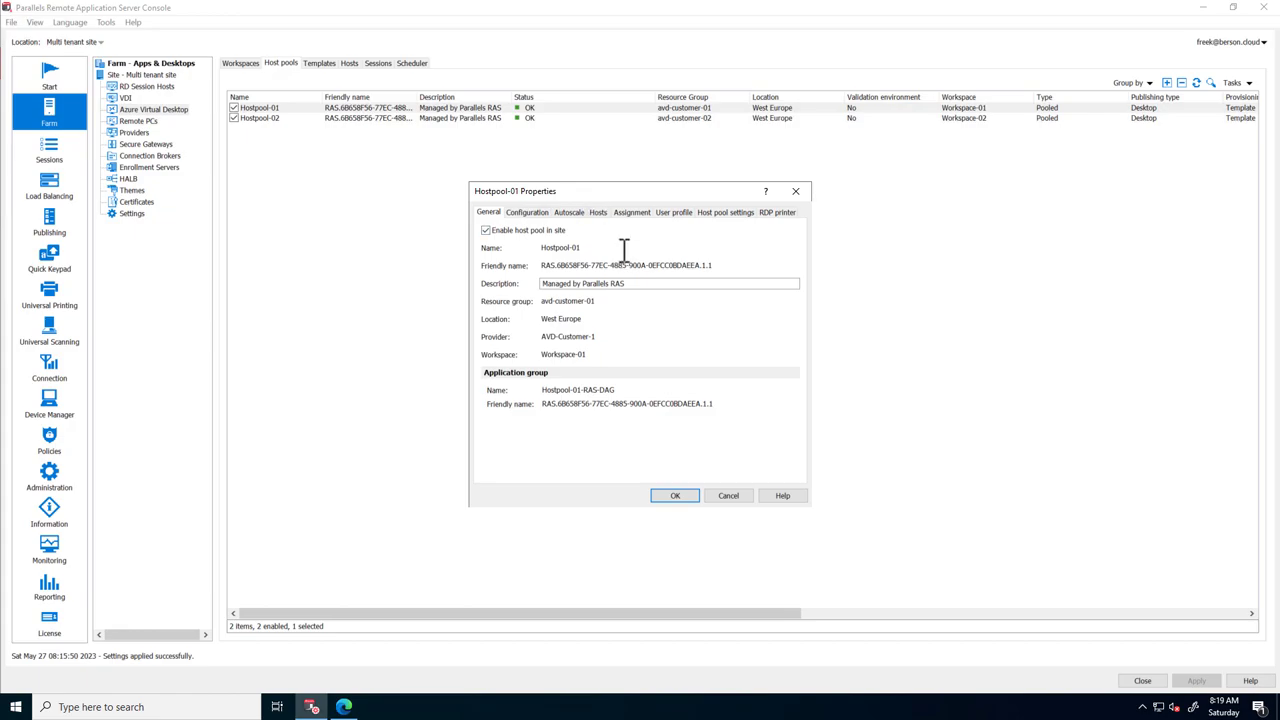
pyautogui.click(530, 212)
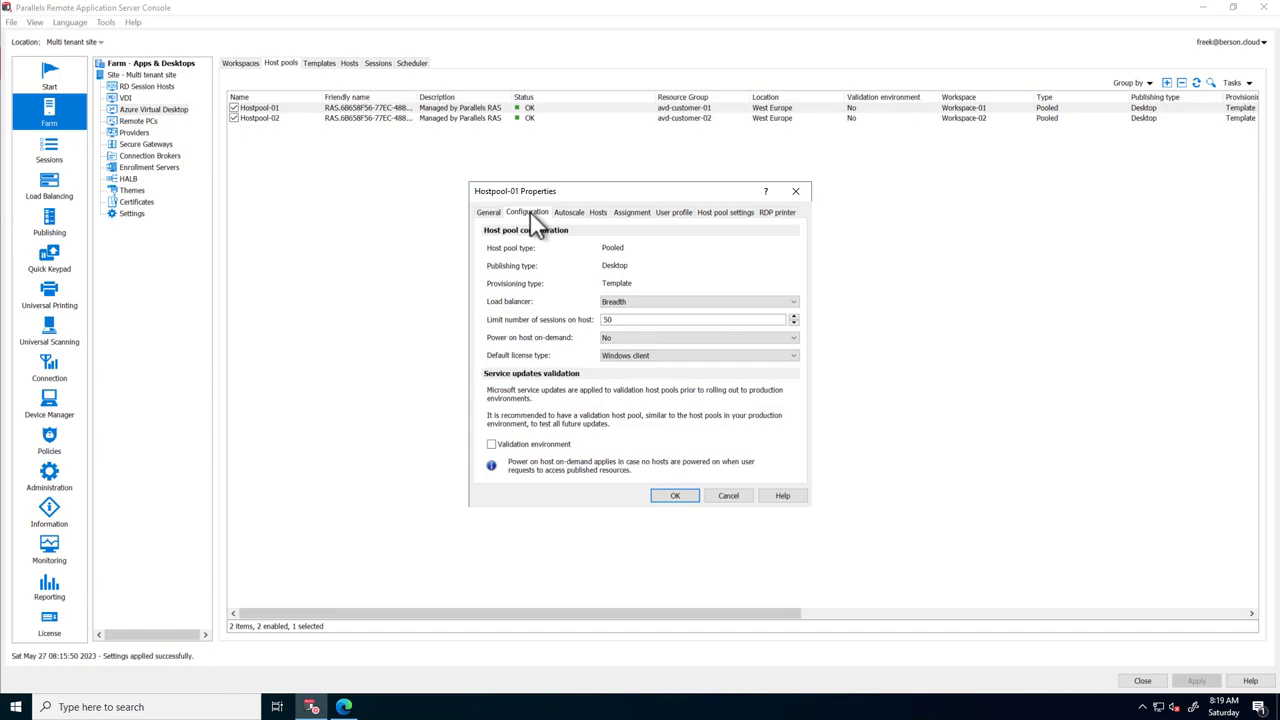
pyautogui.click(567, 213)
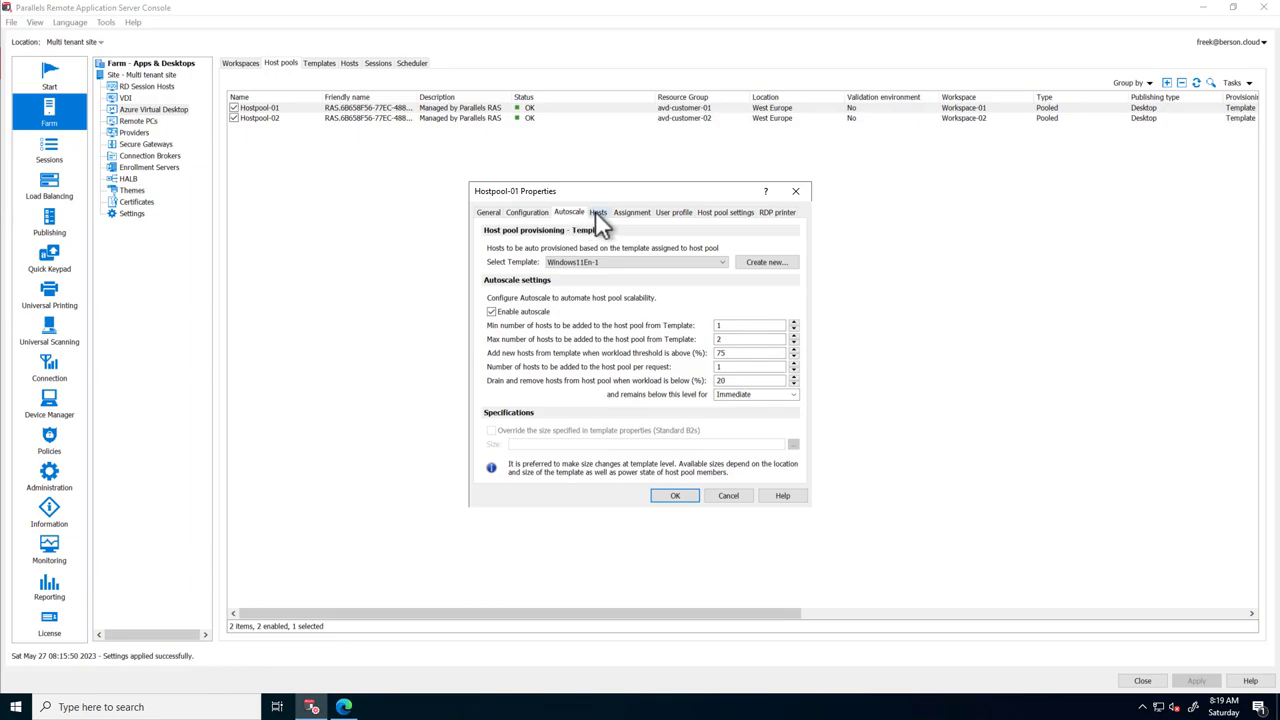
pyautogui.click(599, 213)
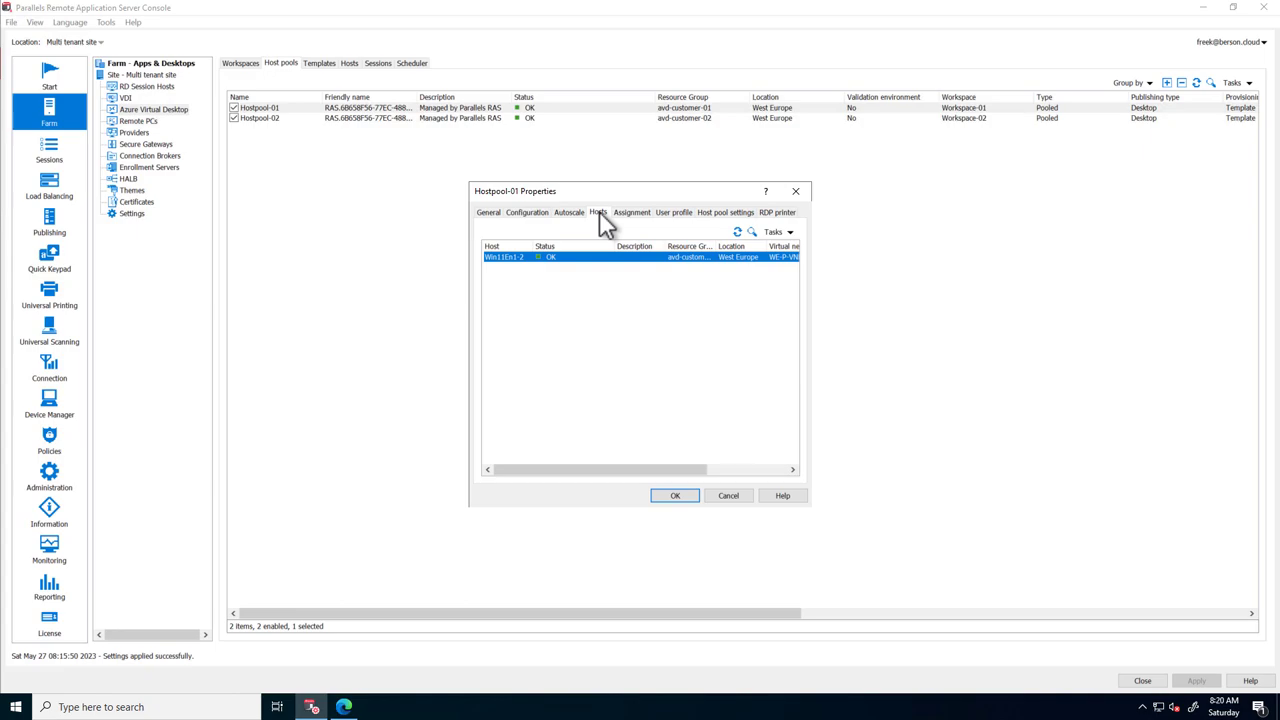
pyautogui.click(635, 213)
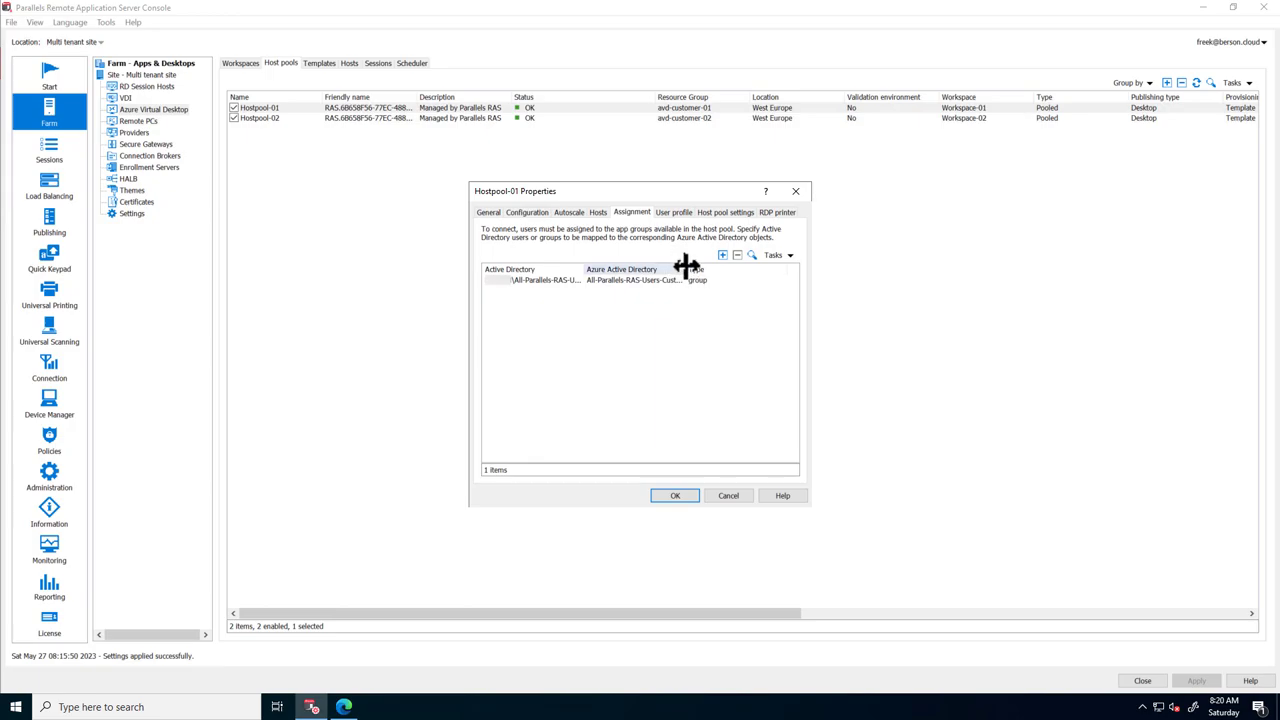
pyautogui.moveTo(686, 265); pyautogui.dragTo(720, 265)
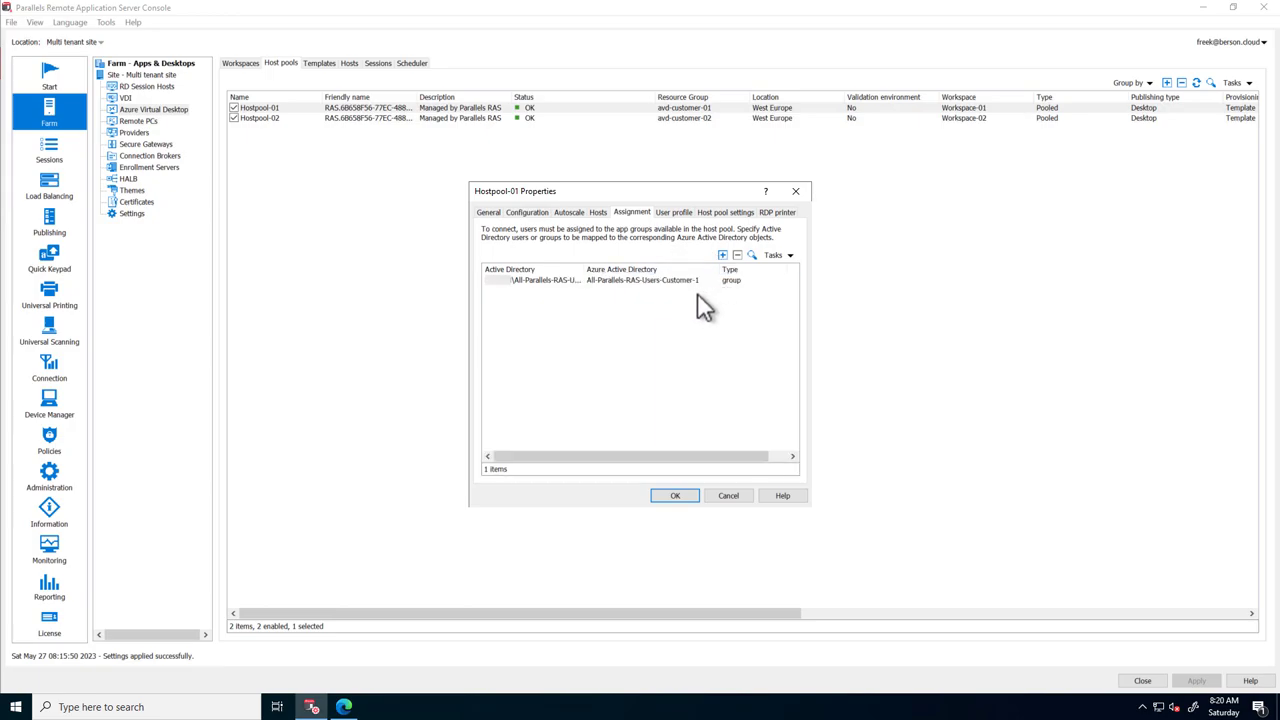
pyautogui.click(680, 212)
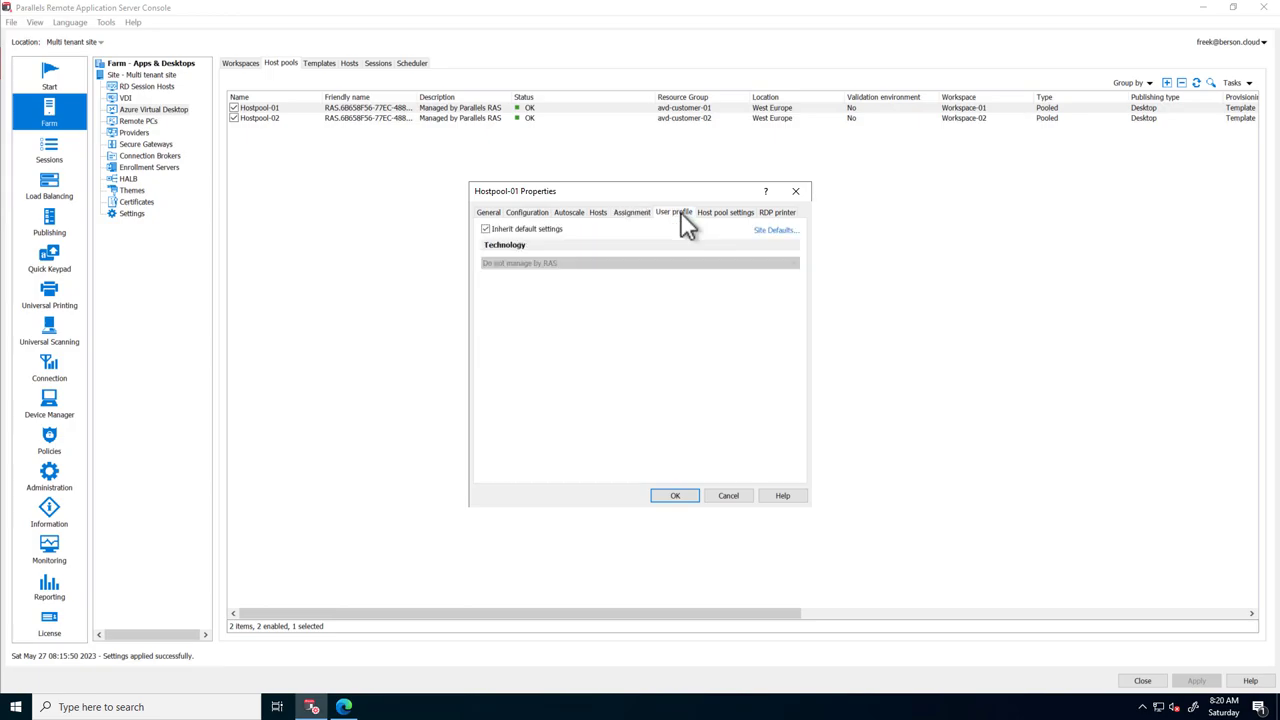
pyautogui.click(549, 229)
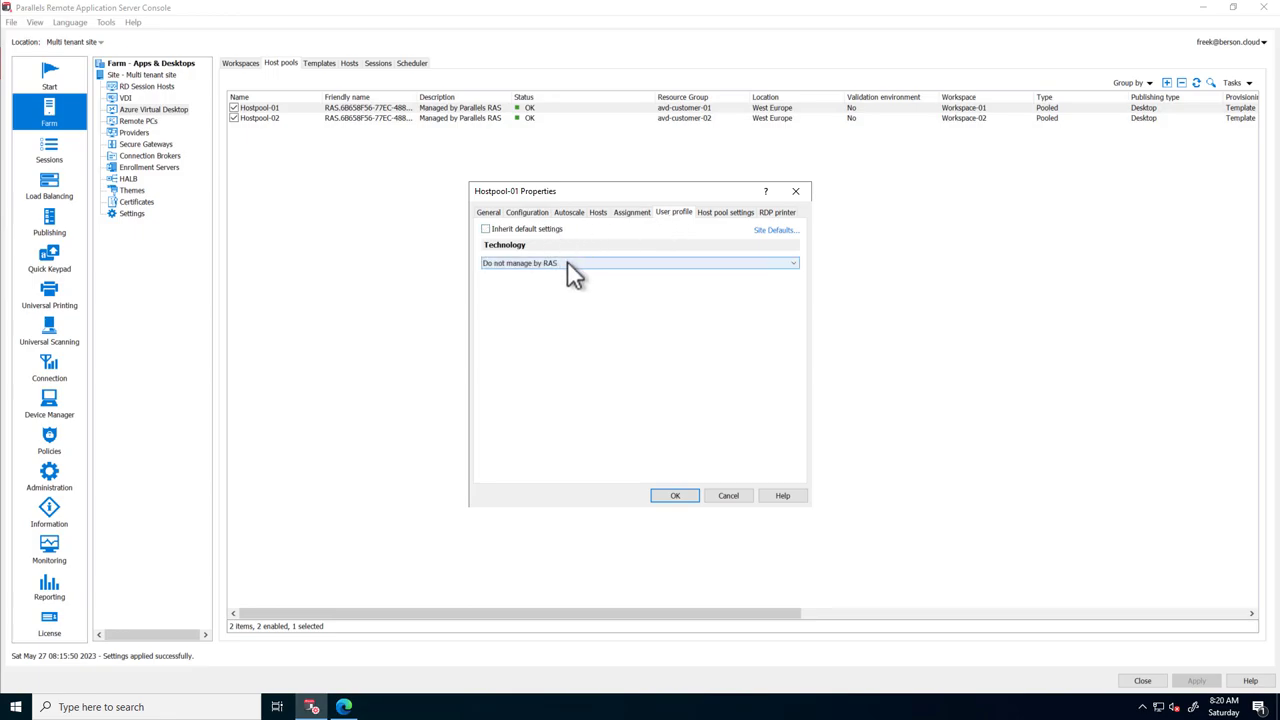
pyautogui.click(567, 262)
pyautogui.click(572, 283)
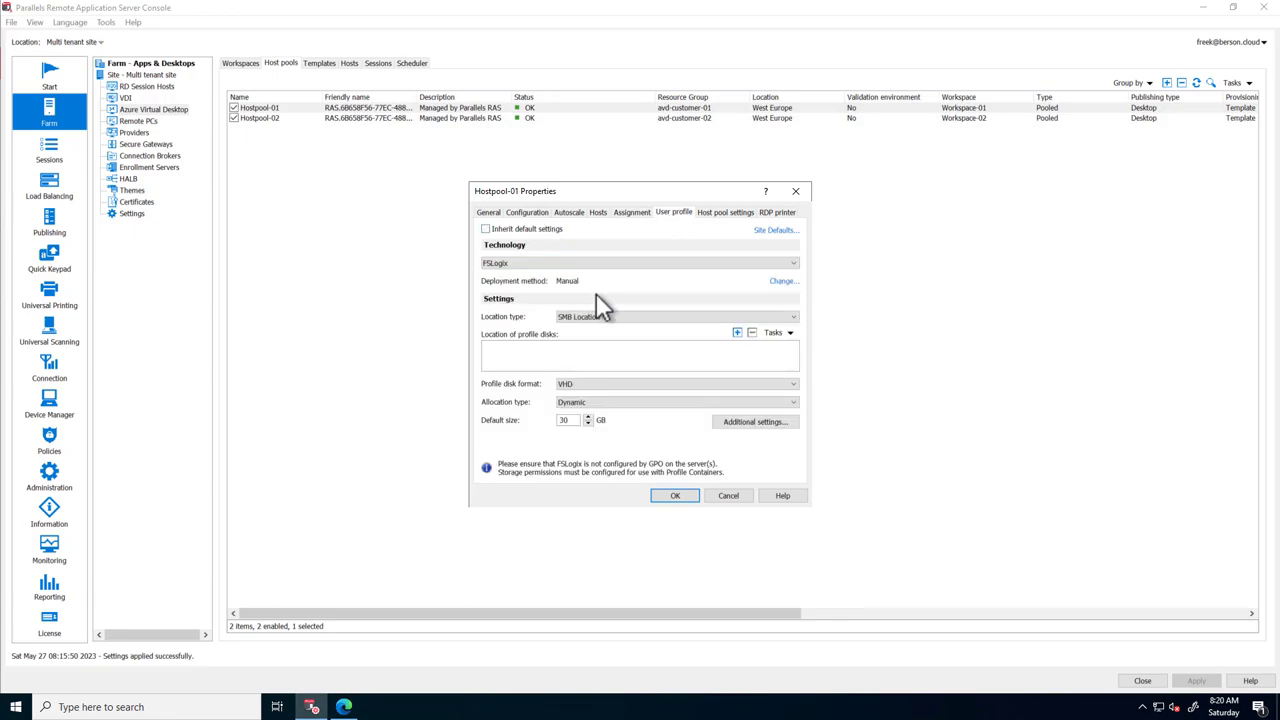
pyautogui.click(781, 281)
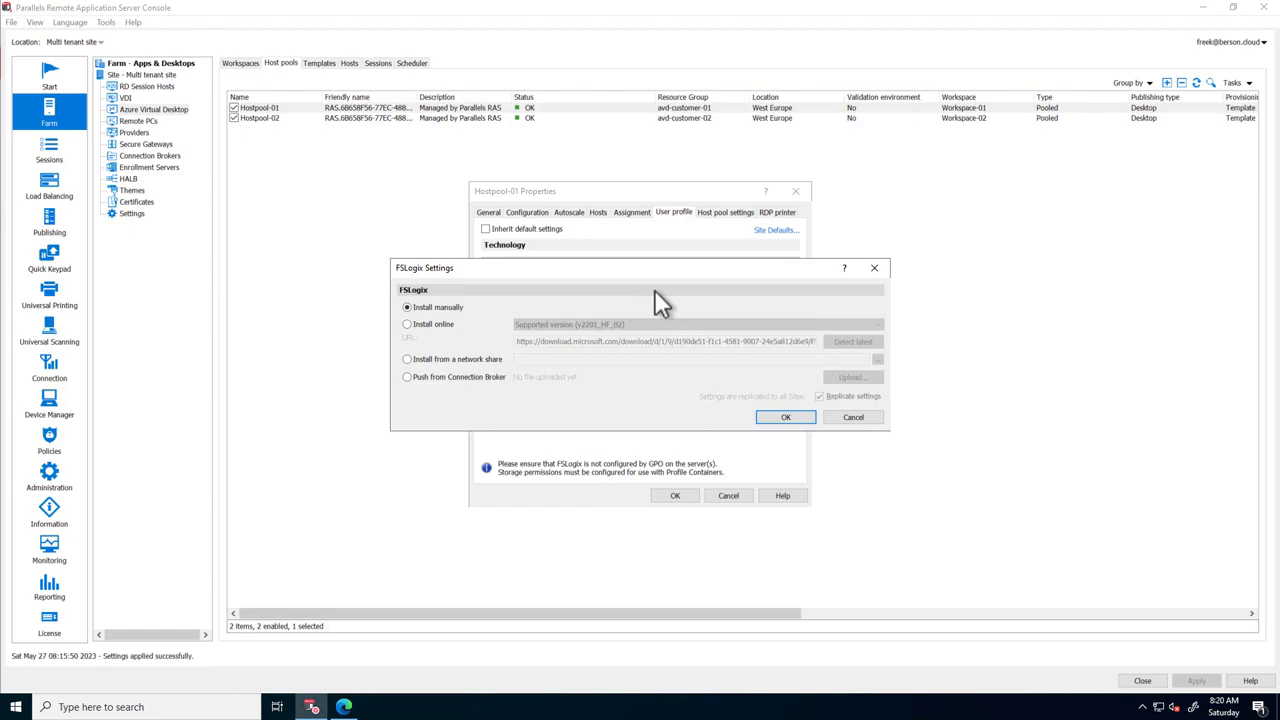
pyautogui.click(442, 324)
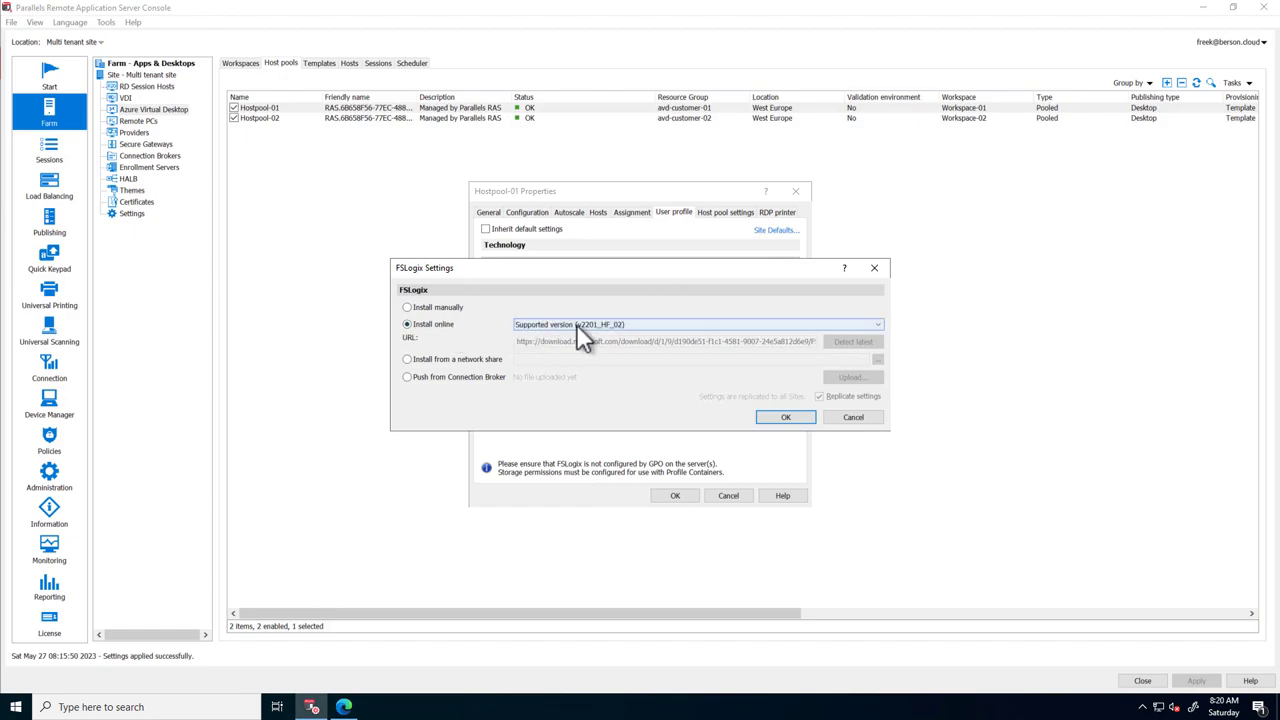
pyautogui.click(792, 417)
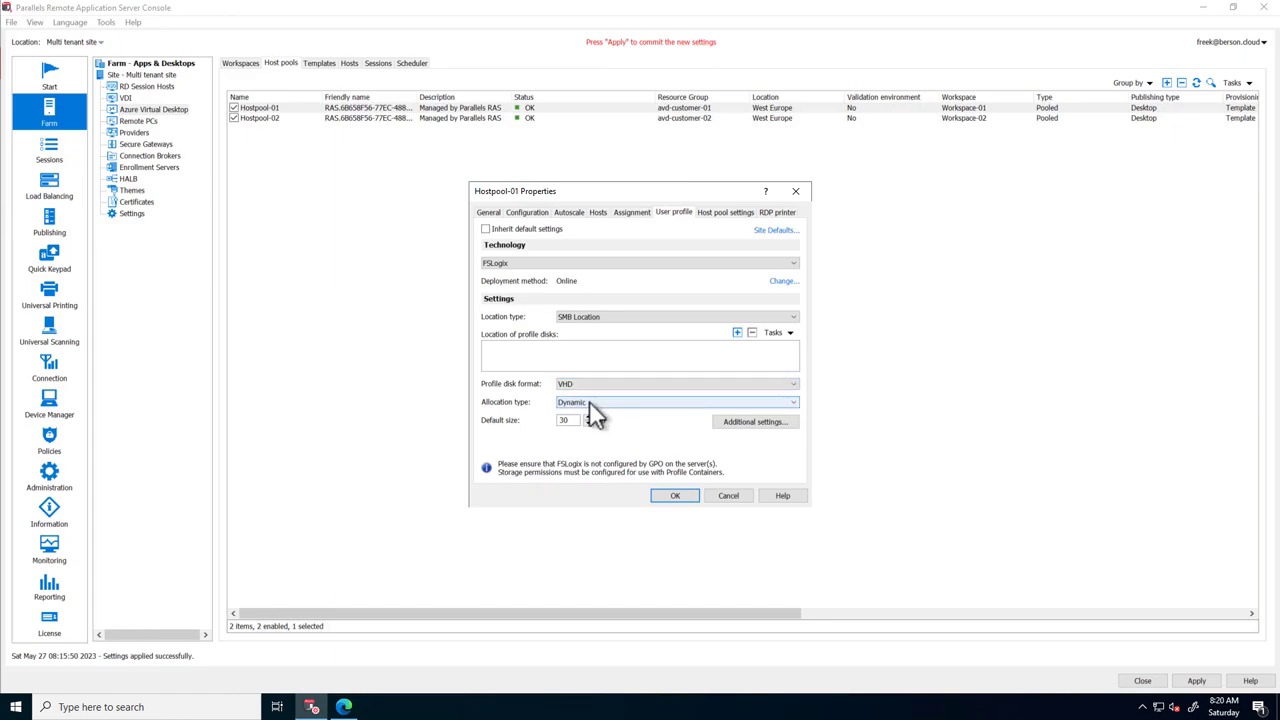
pyautogui.click(746, 425)
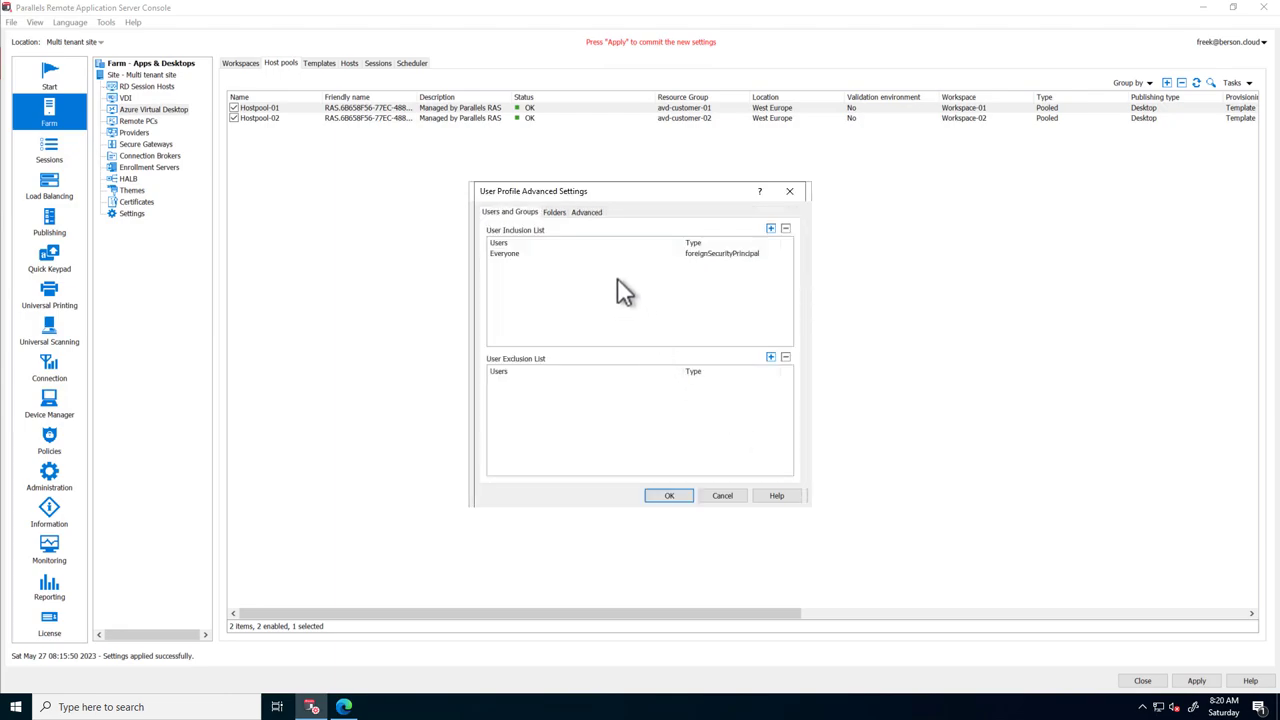
pyautogui.click(556, 213)
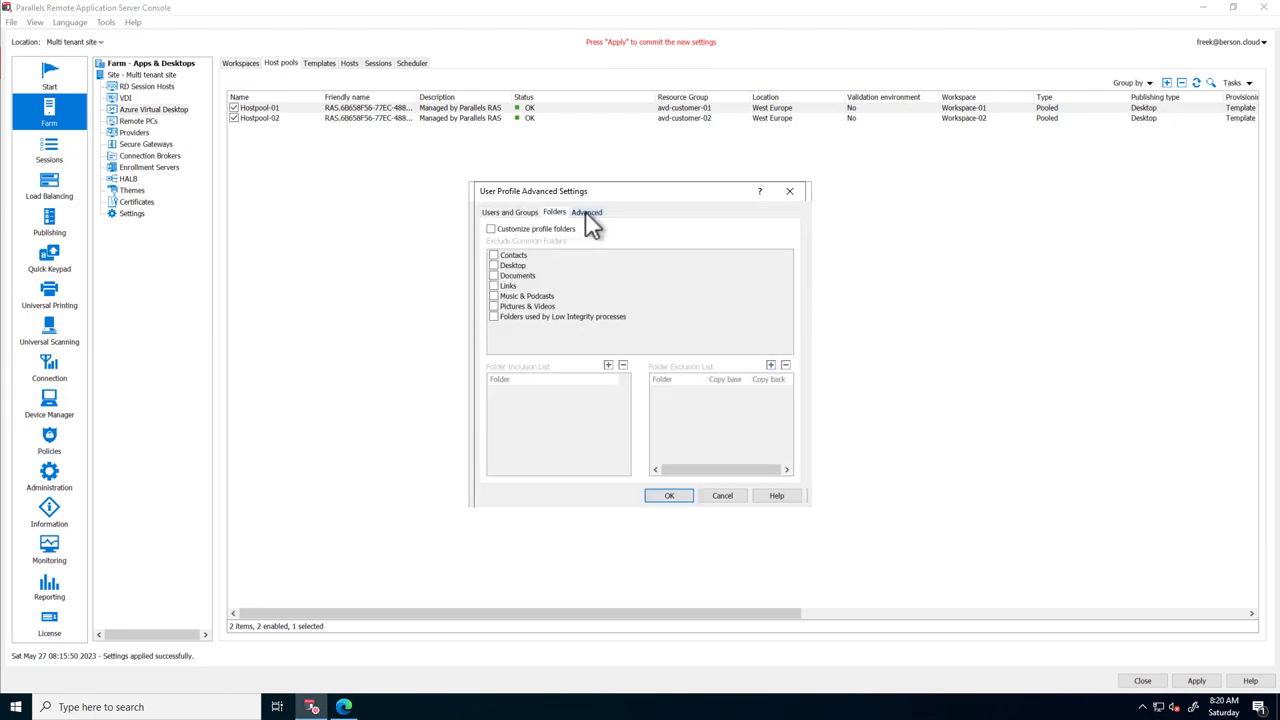
pyautogui.click(588, 213)
pyautogui.moveTo(786, 272); pyautogui.dragTo(786, 336)
pyautogui.click(720, 496)
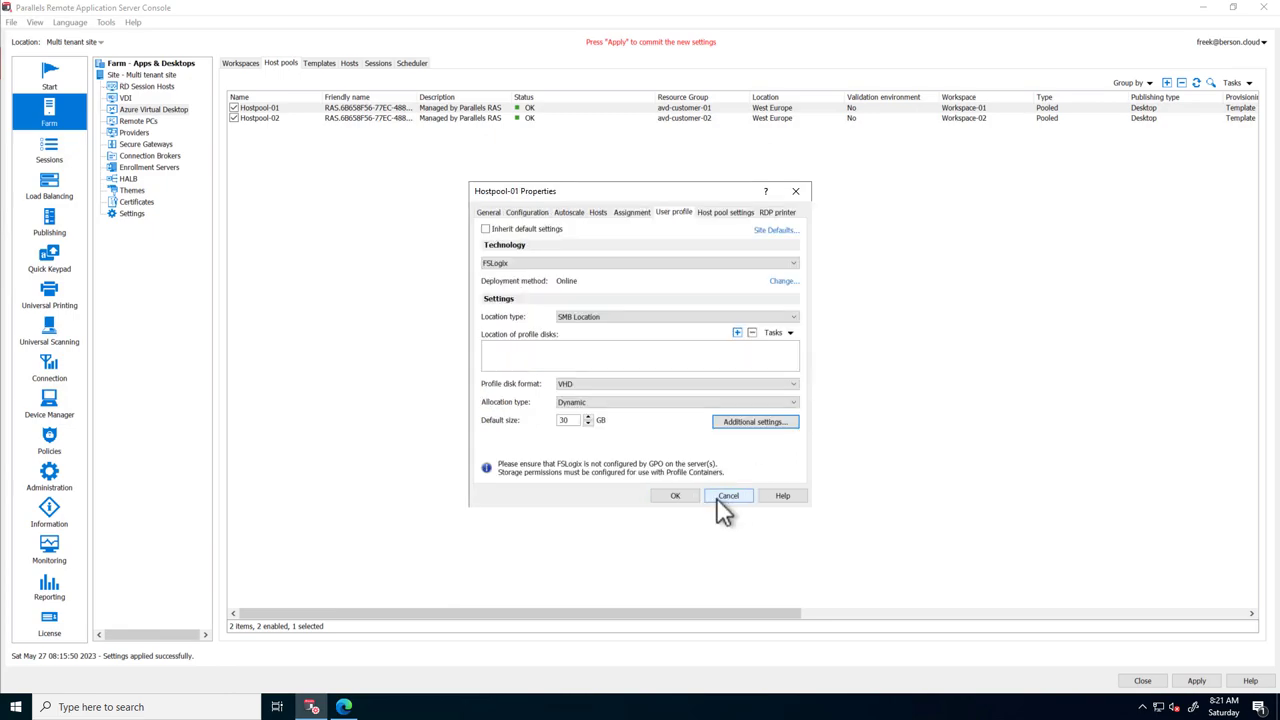
# Untick inheritance on Host pool settings and RDP printer, view printer formats, then cancel Hostpool-01's properties
pyautogui.click(728, 213)
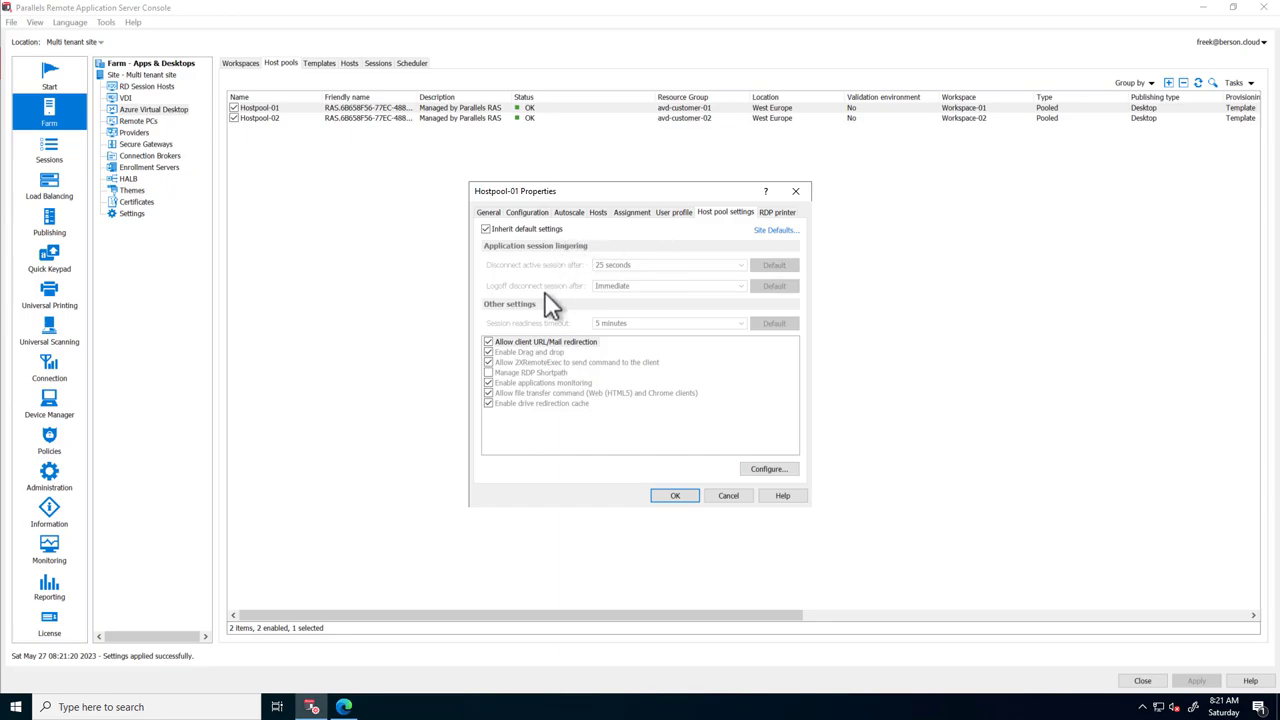
pyautogui.click(538, 230)
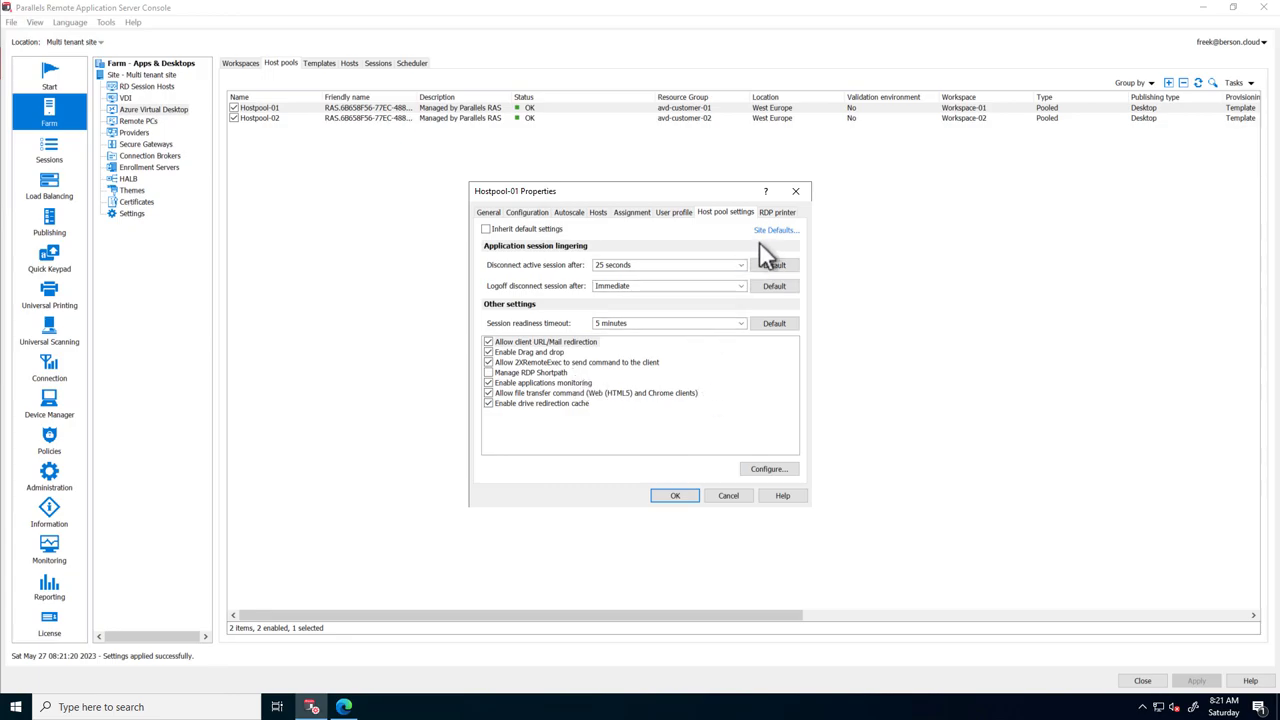
pyautogui.click(780, 213)
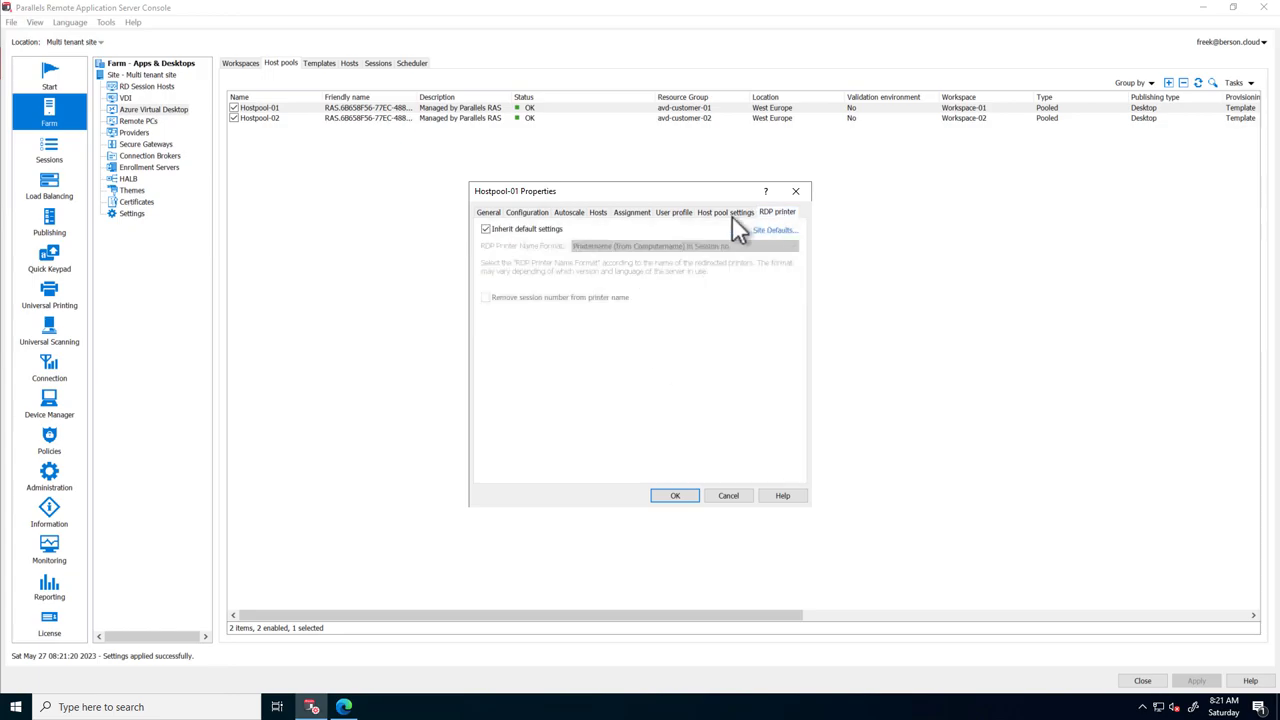
pyautogui.click(540, 229)
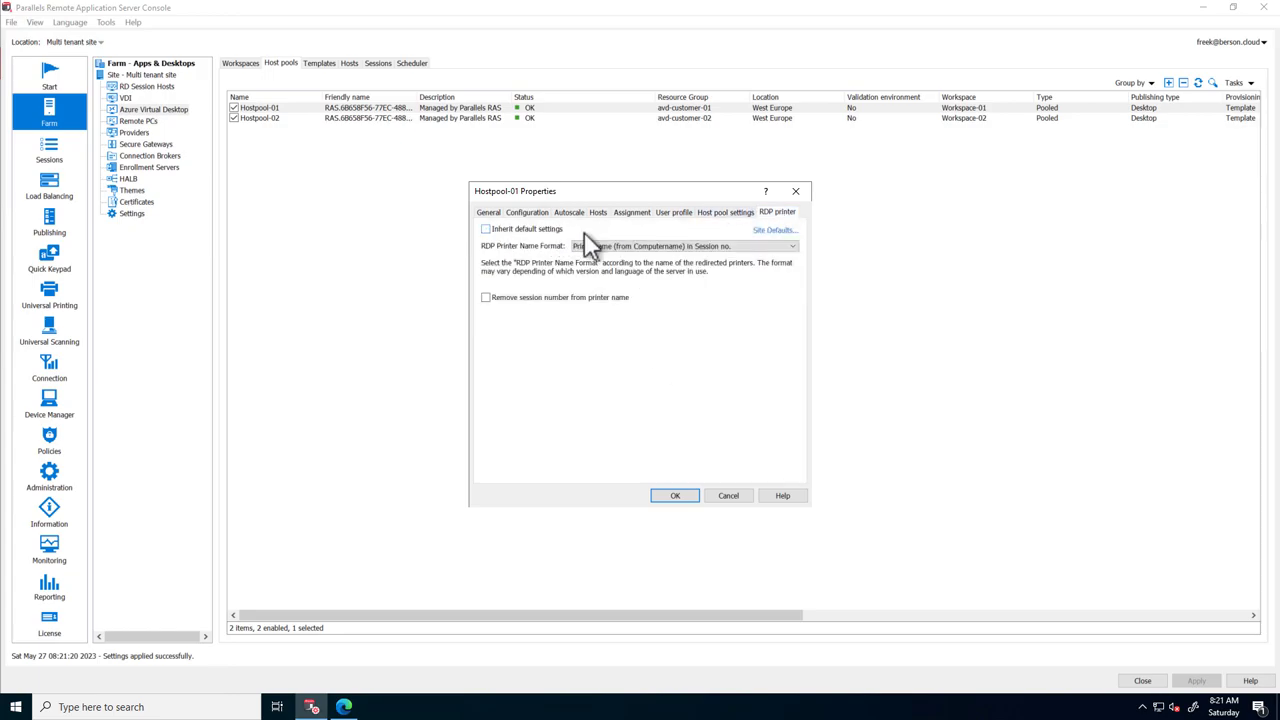
pyautogui.click(622, 247)
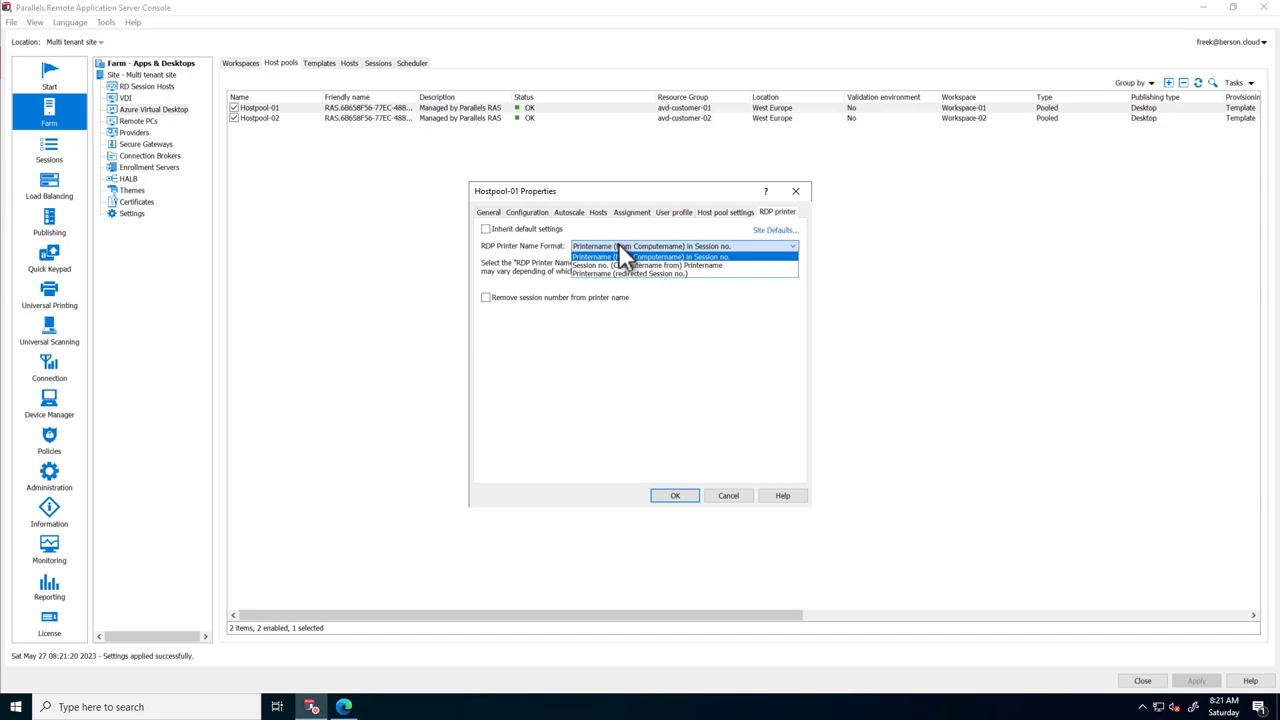
pyautogui.click(729, 497)
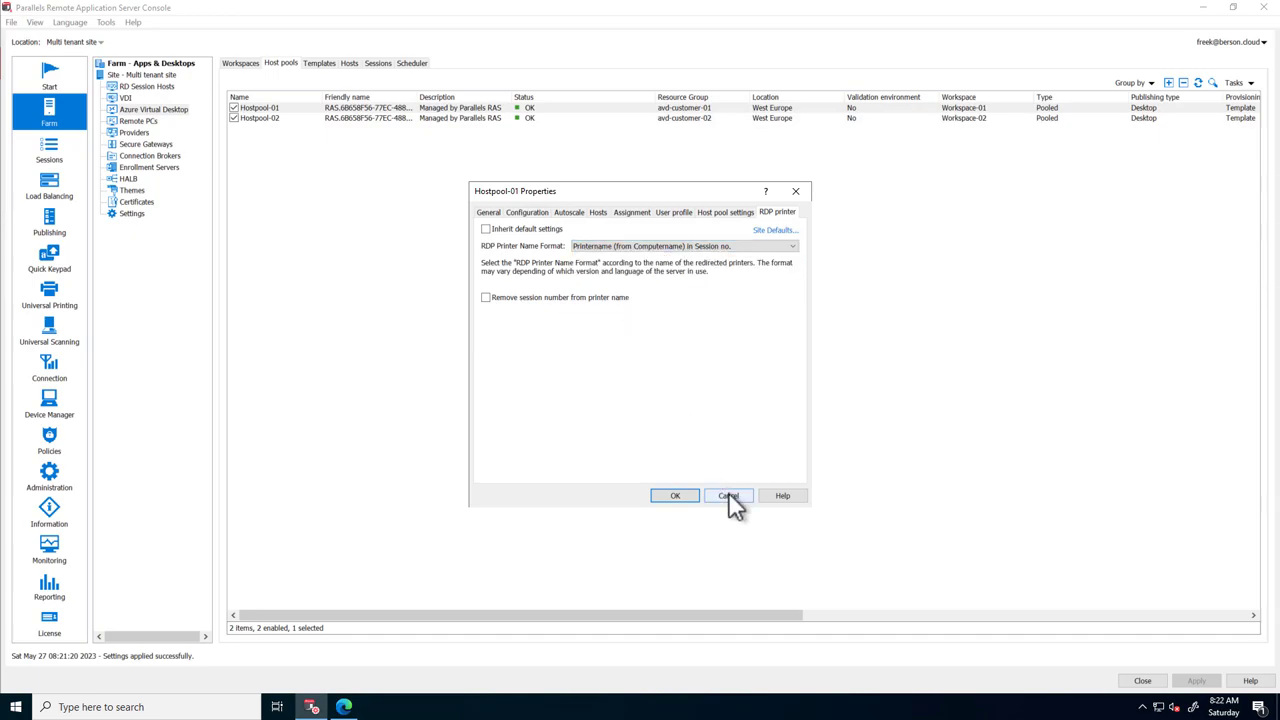
pyautogui.click(729, 497)
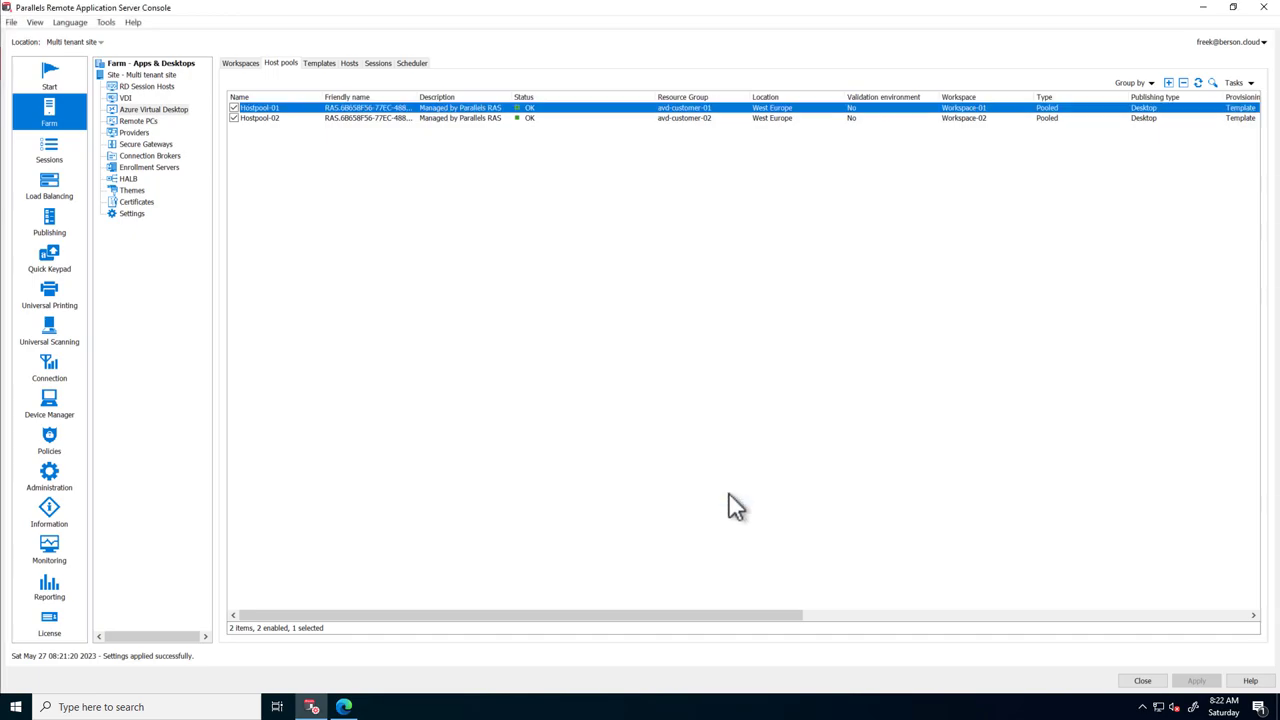
# Show the Templates list and cancel an Upgrade all Agents request for Windows11En-1
pyautogui.click(320, 63)
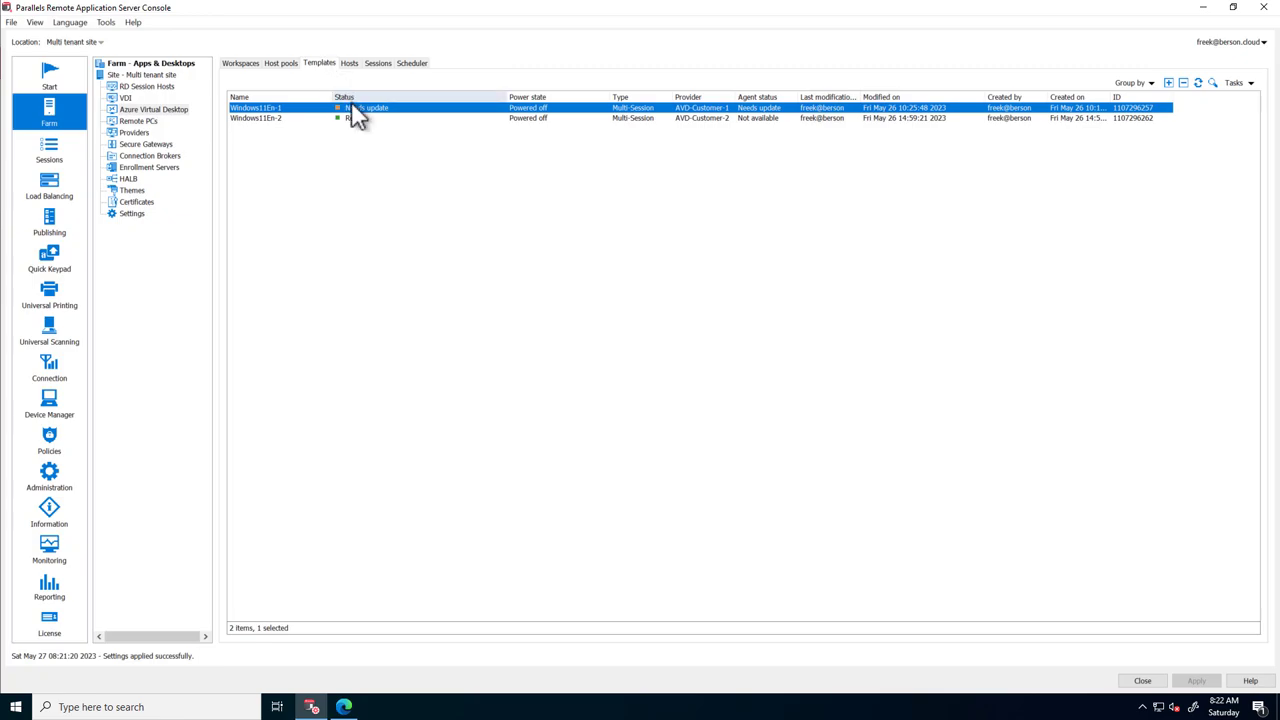
pyautogui.click(368, 131)
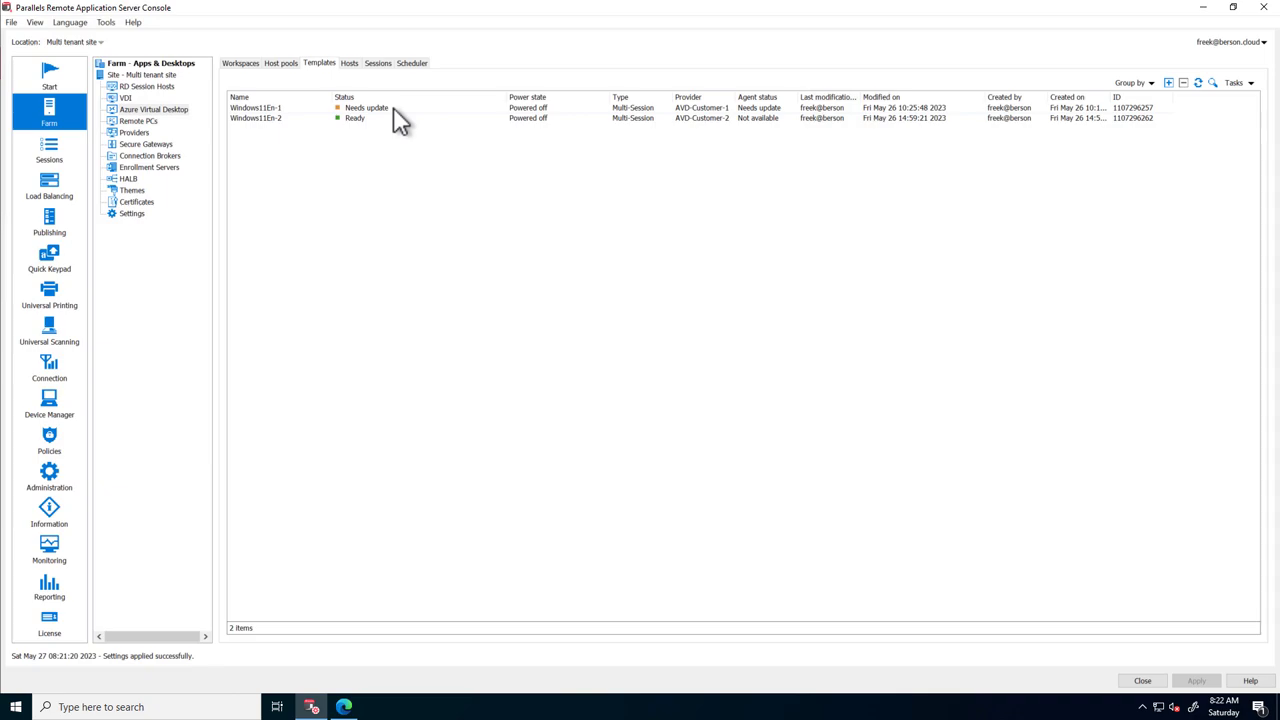
pyautogui.rightClick(276, 107)
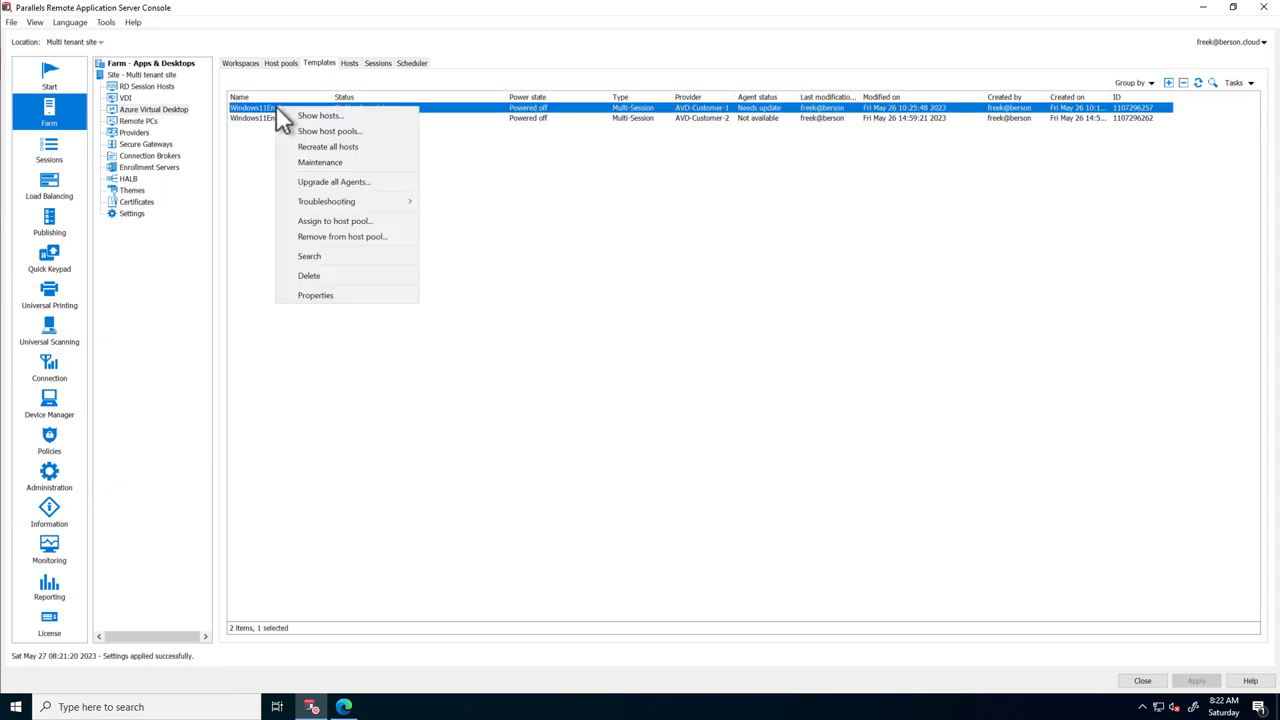
pyautogui.click(362, 190)
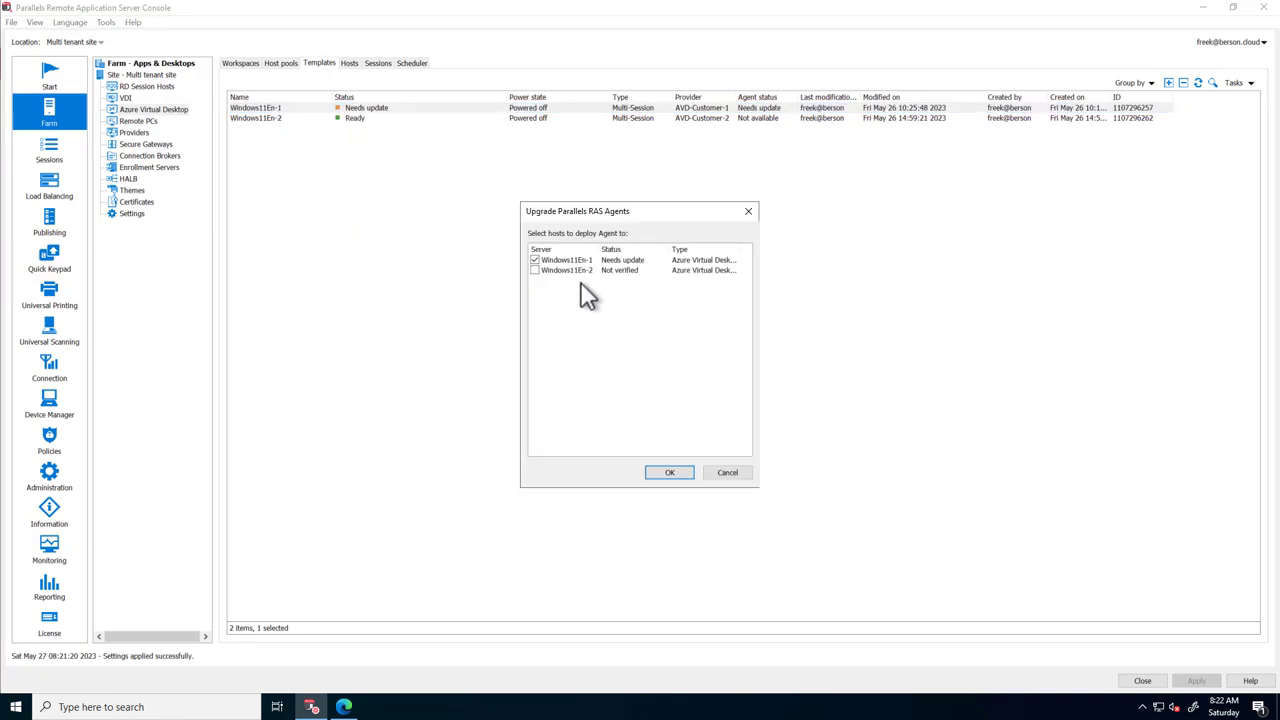
pyautogui.click(721, 474)
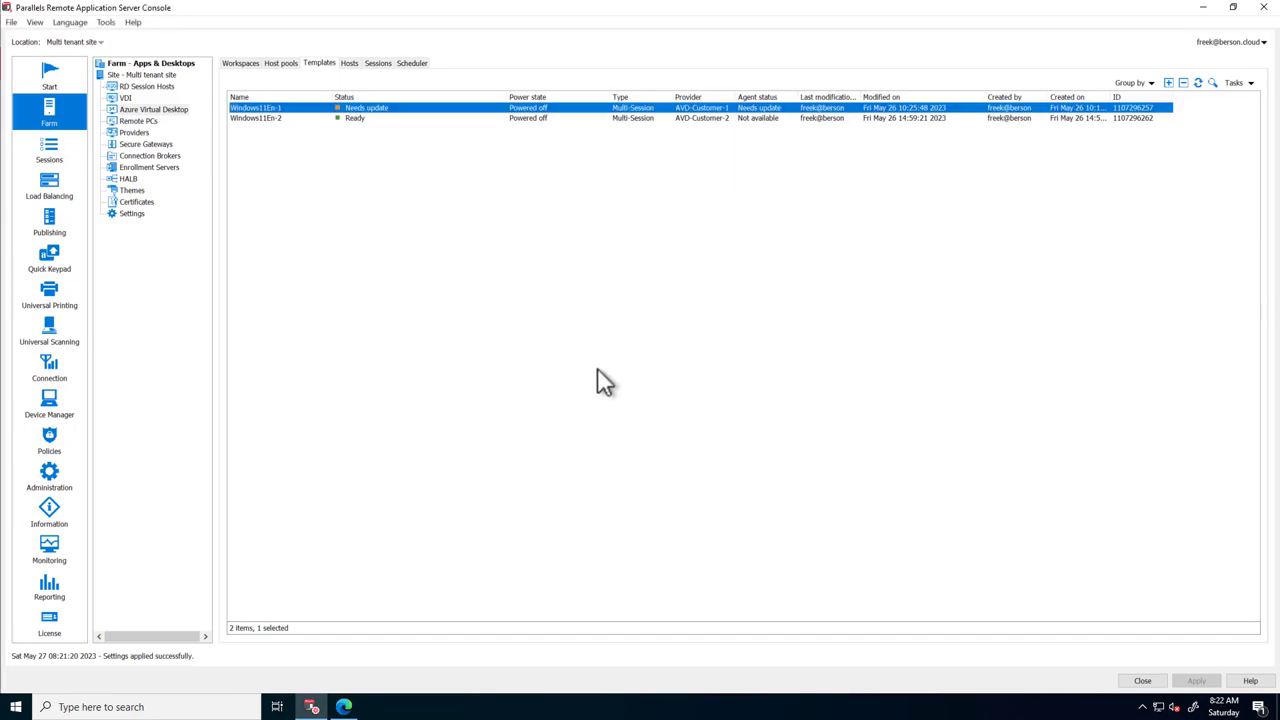
pyautogui.doubleClick(301, 106)
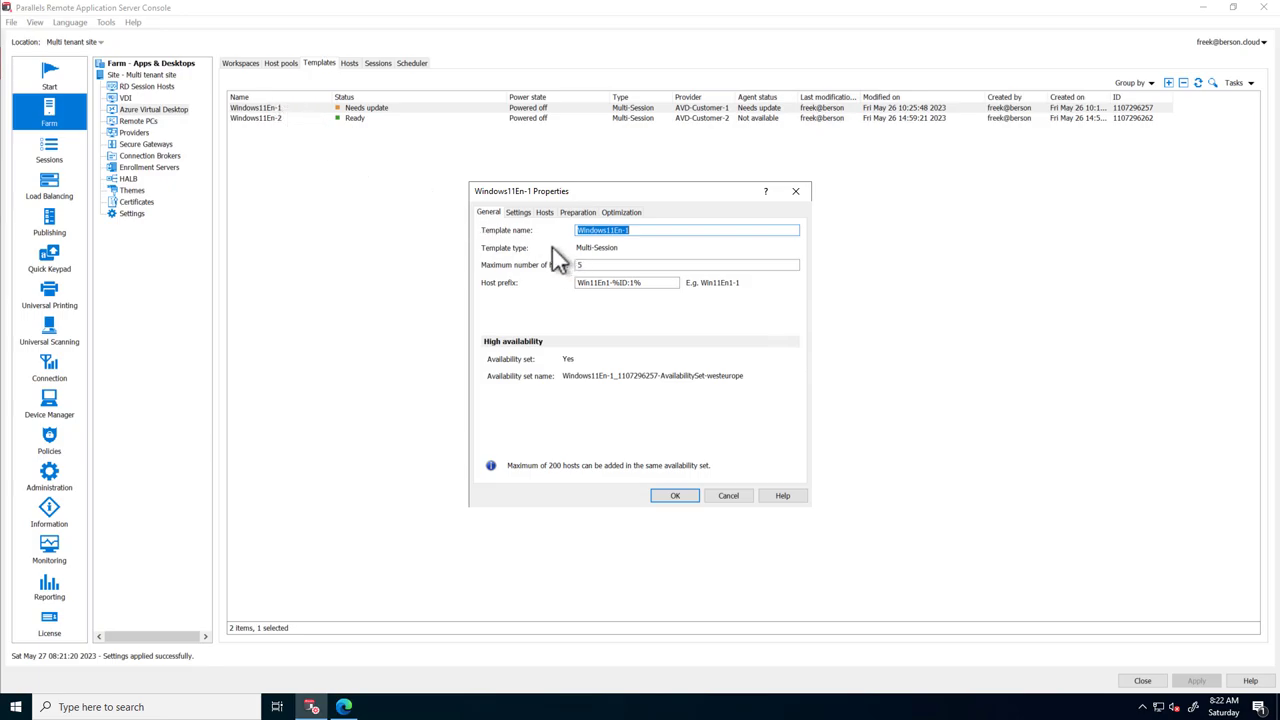
pyautogui.click(519, 213)
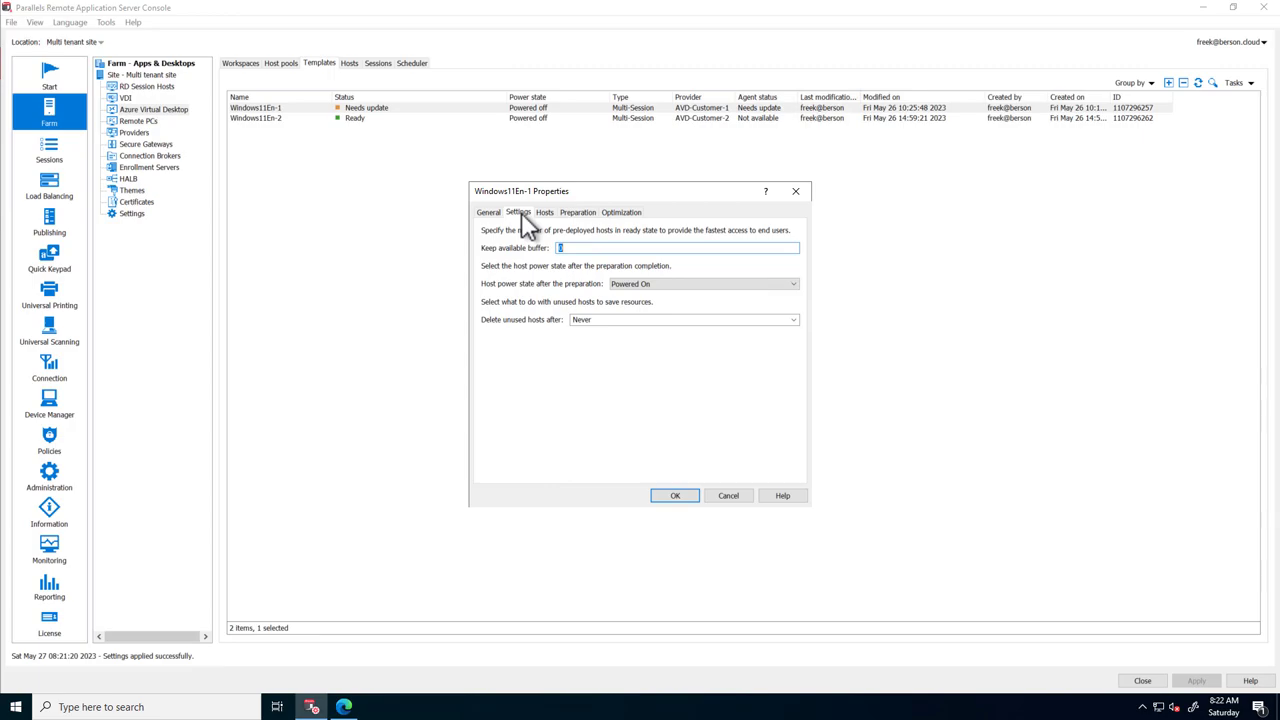
pyautogui.press('Tab')
pyautogui.click(797, 321)
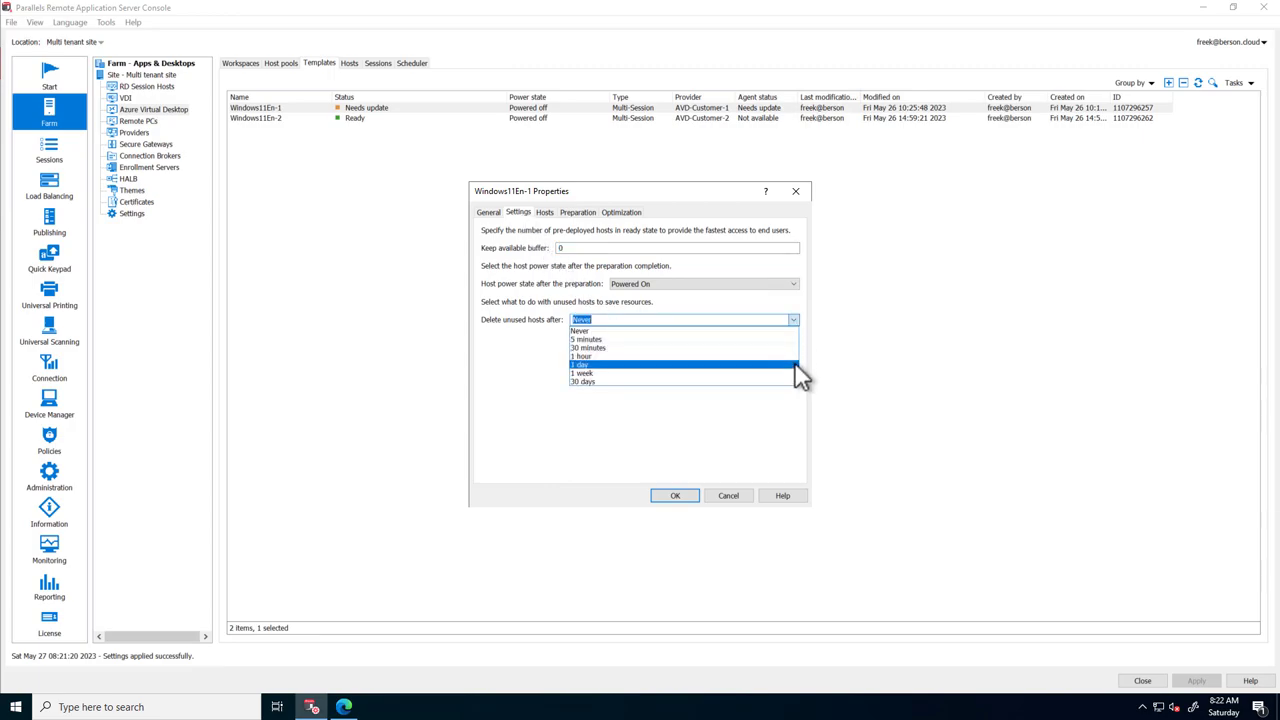
pyautogui.click(548, 214)
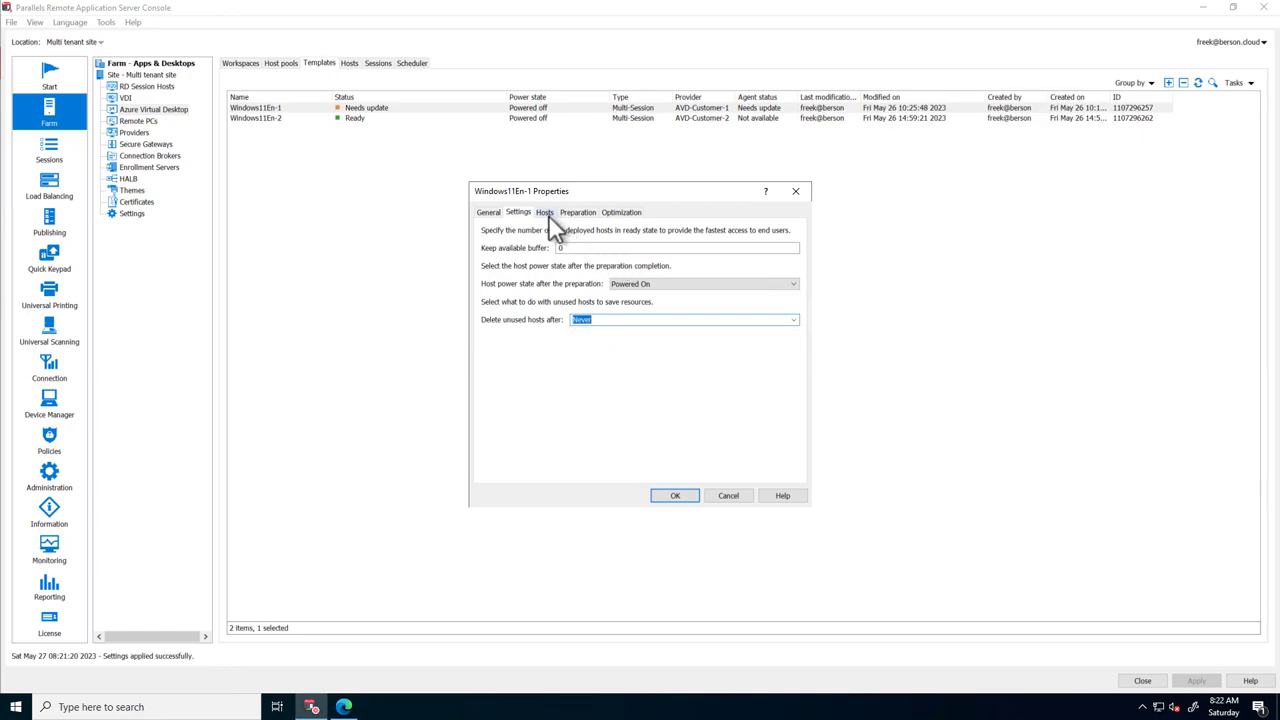
pyautogui.click(548, 214)
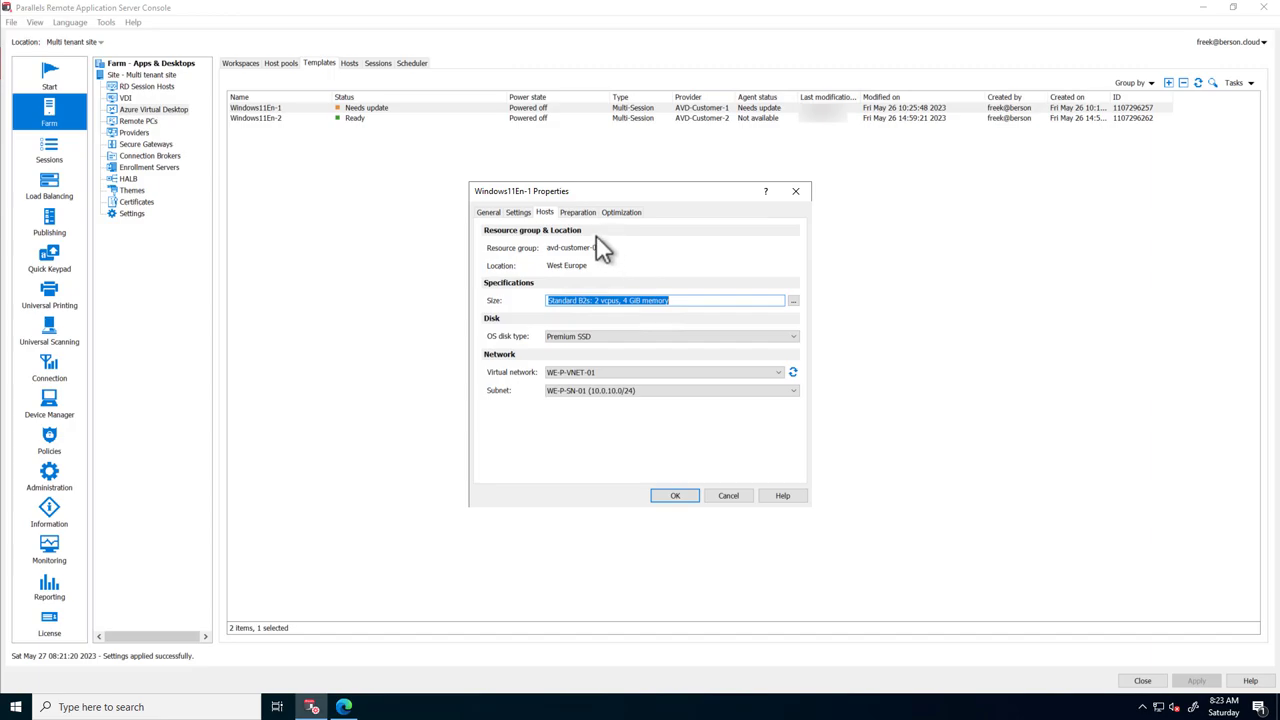
pyautogui.click(580, 213)
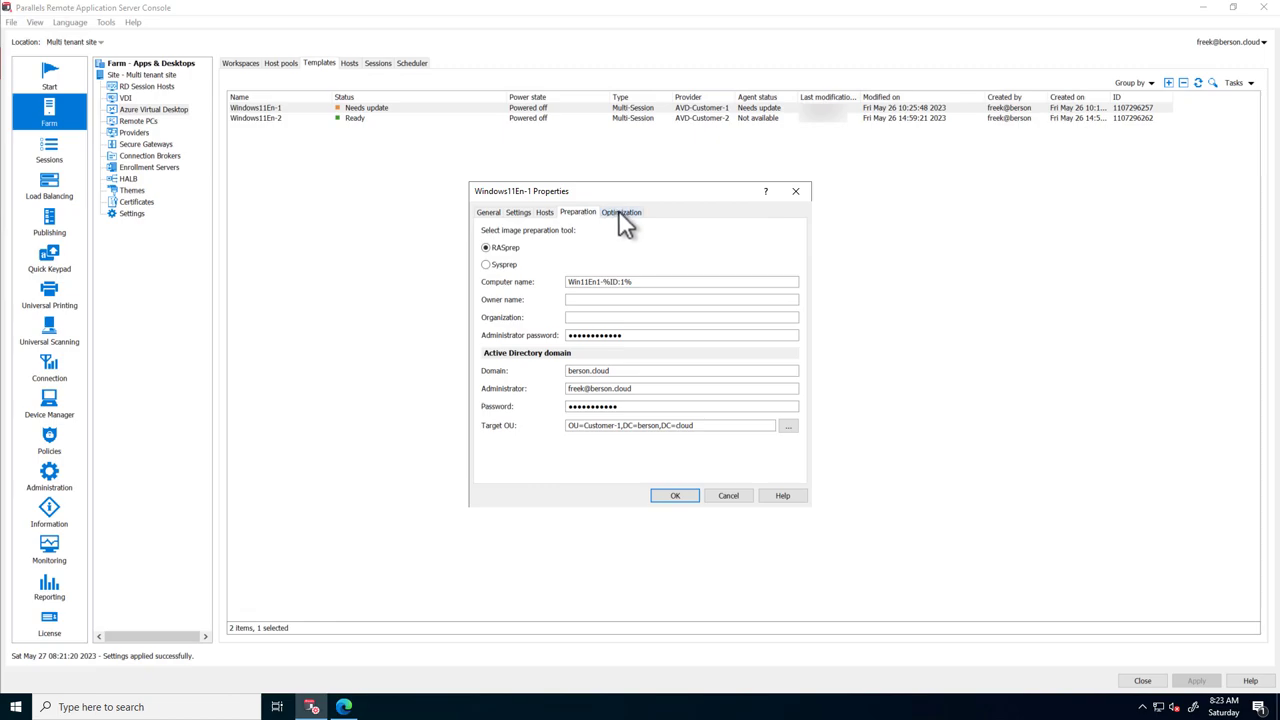
pyautogui.click(620, 212)
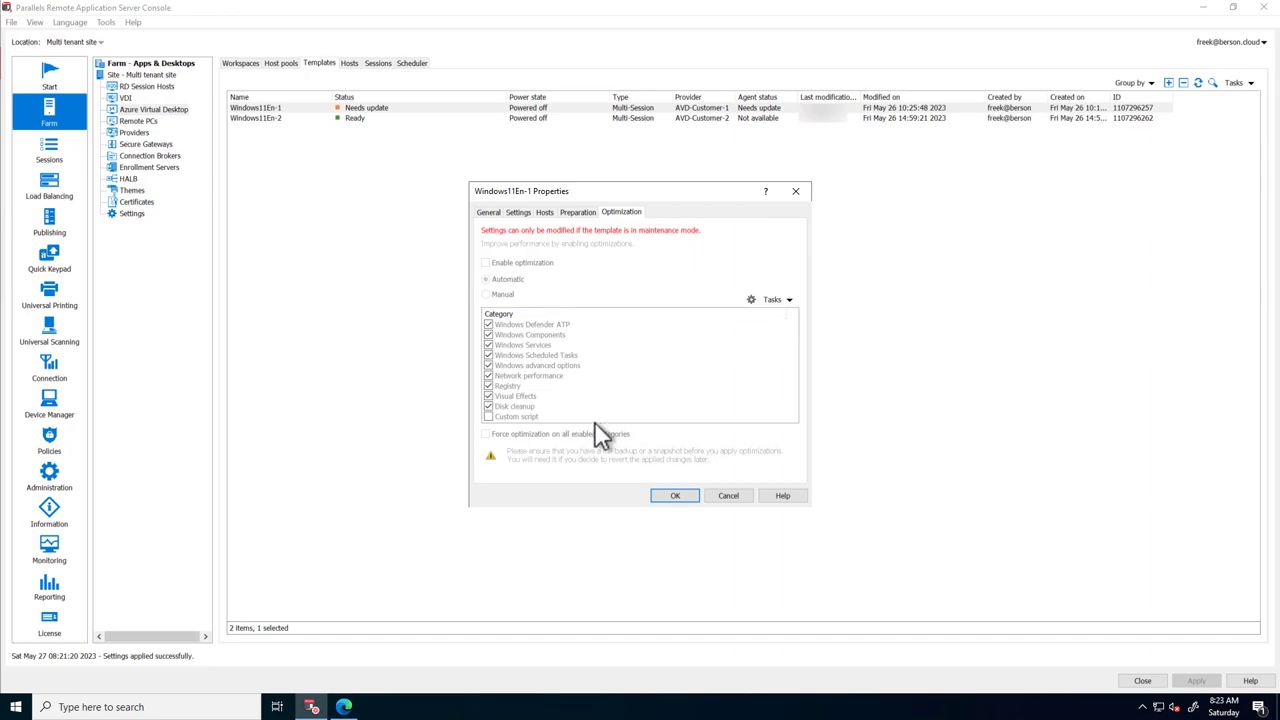
pyautogui.click(730, 497)
# Check host Win11En1-2's Host Information, then list its single active Desktop session
pyautogui.click(352, 63)
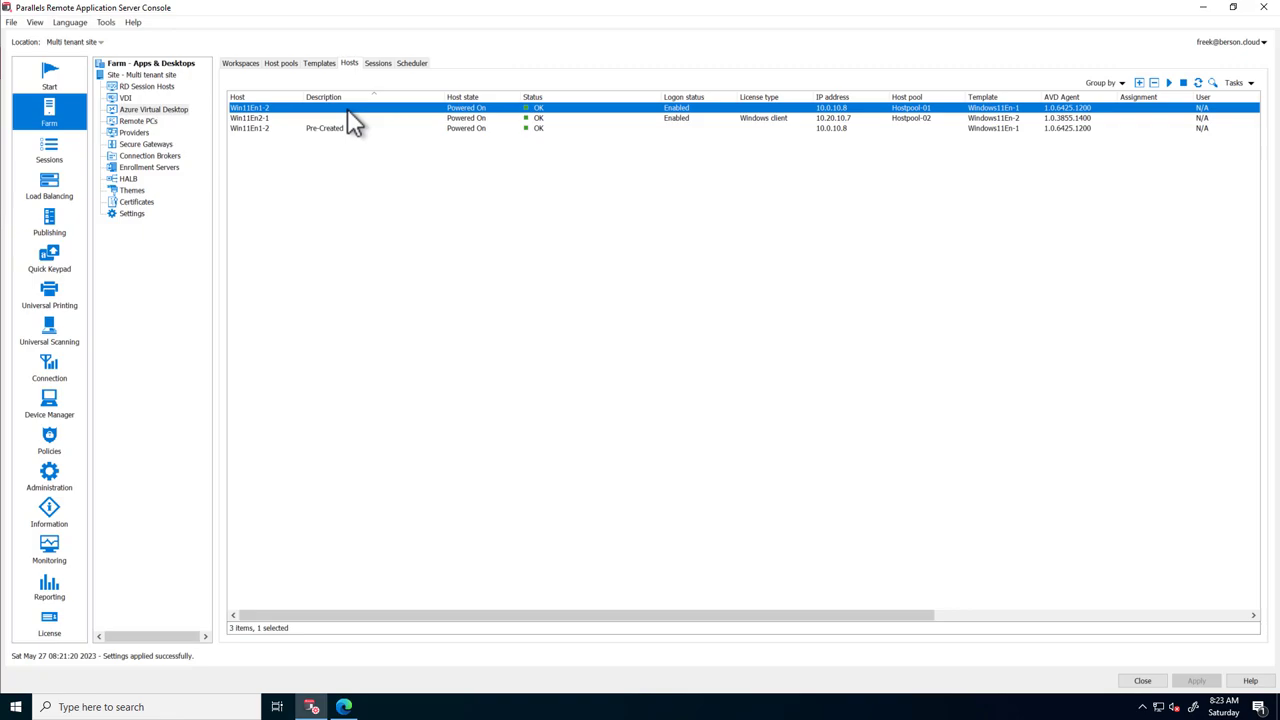
pyautogui.doubleClick(347, 108)
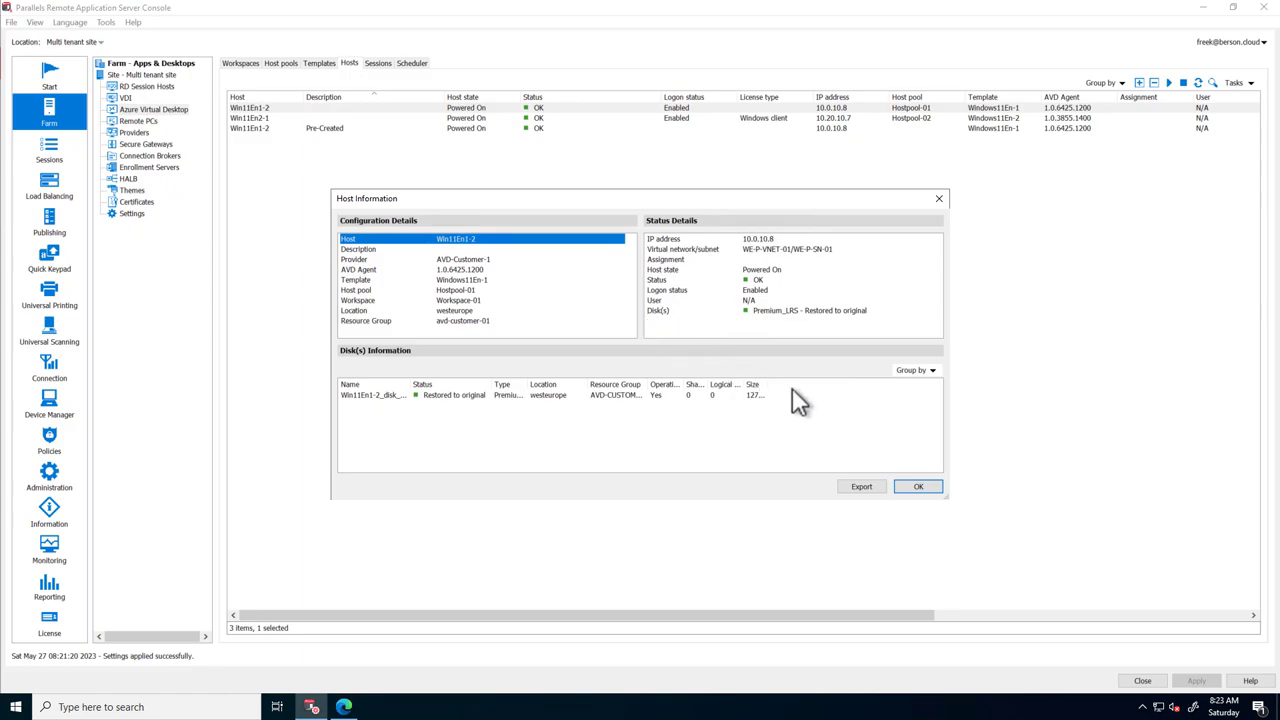
pyautogui.click(938, 199)
pyautogui.click(378, 63)
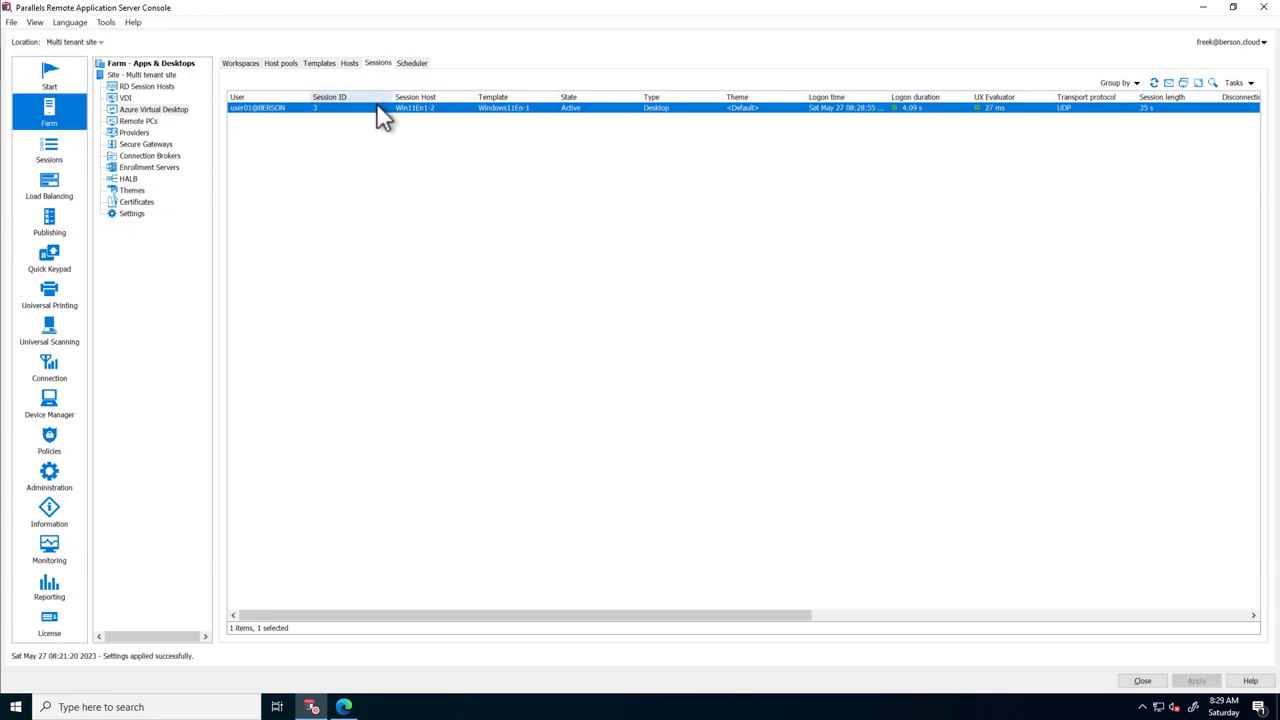
pyautogui.doubleClick(378, 108)
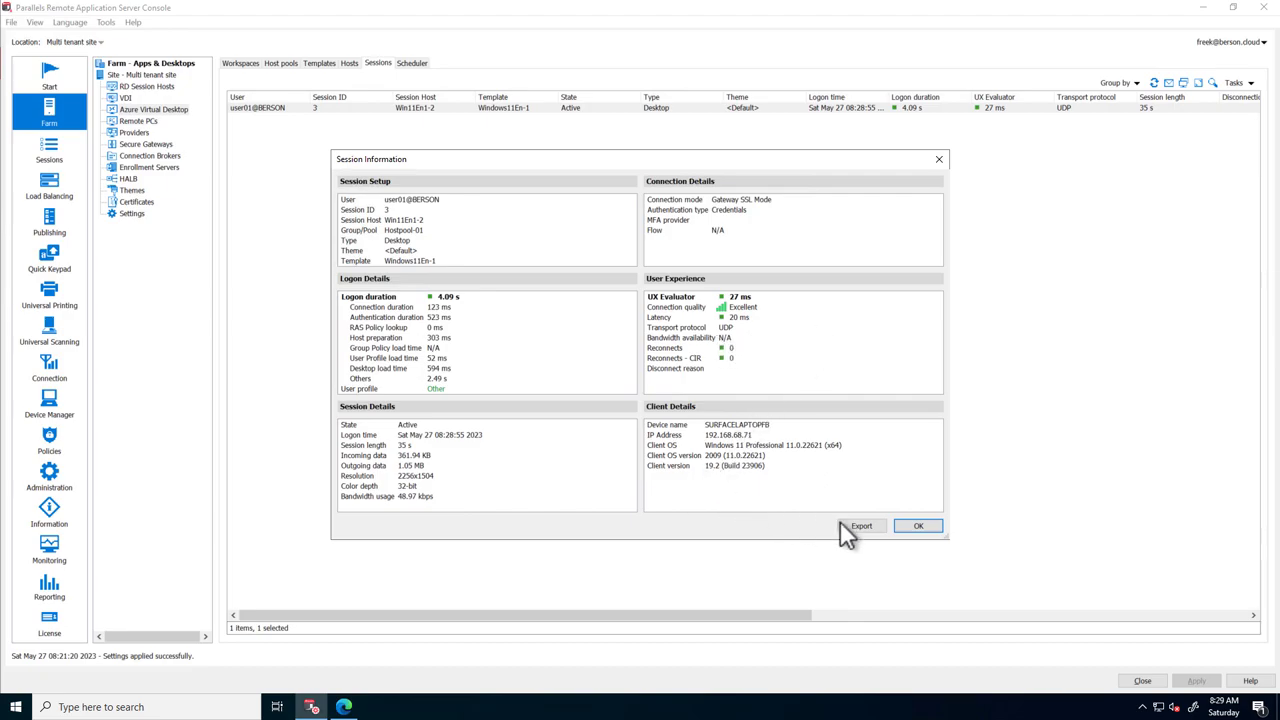
pyautogui.click(918, 525)
# Look at the Scheduler's add-task options, then return to the Workspace-01 and Workspace-02 list
pyautogui.click(413, 63)
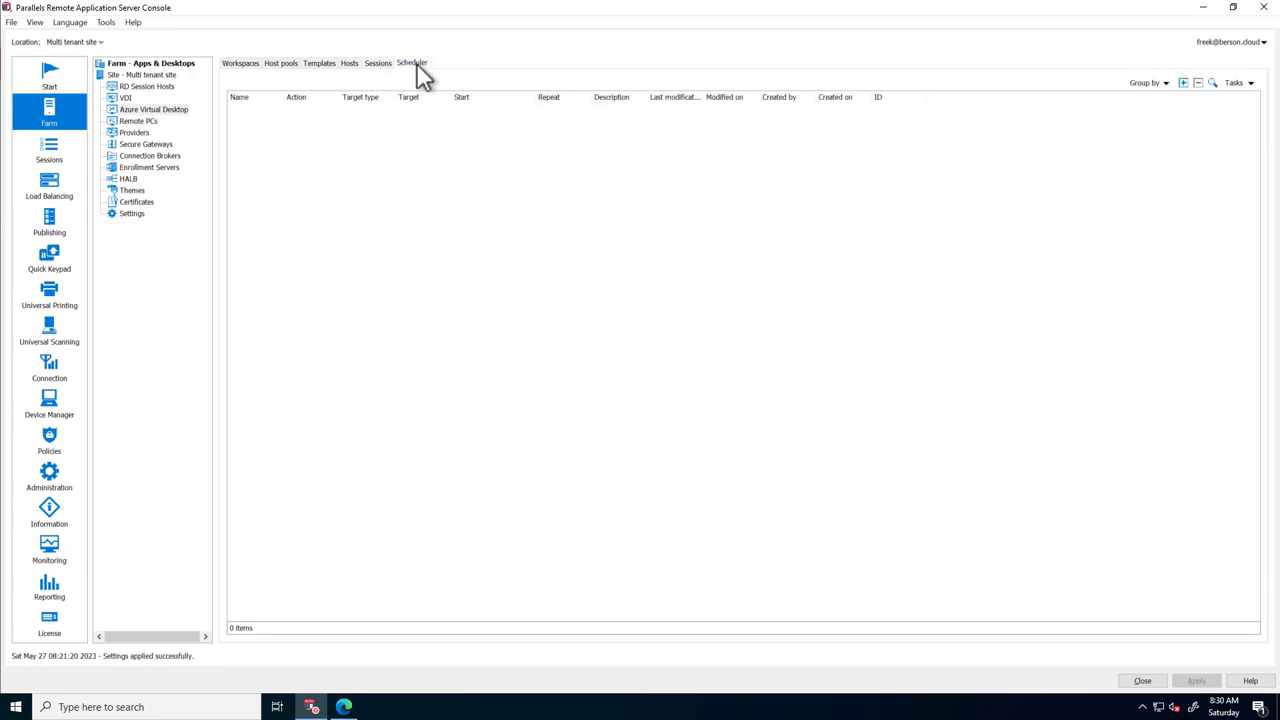
pyautogui.click(1183, 83)
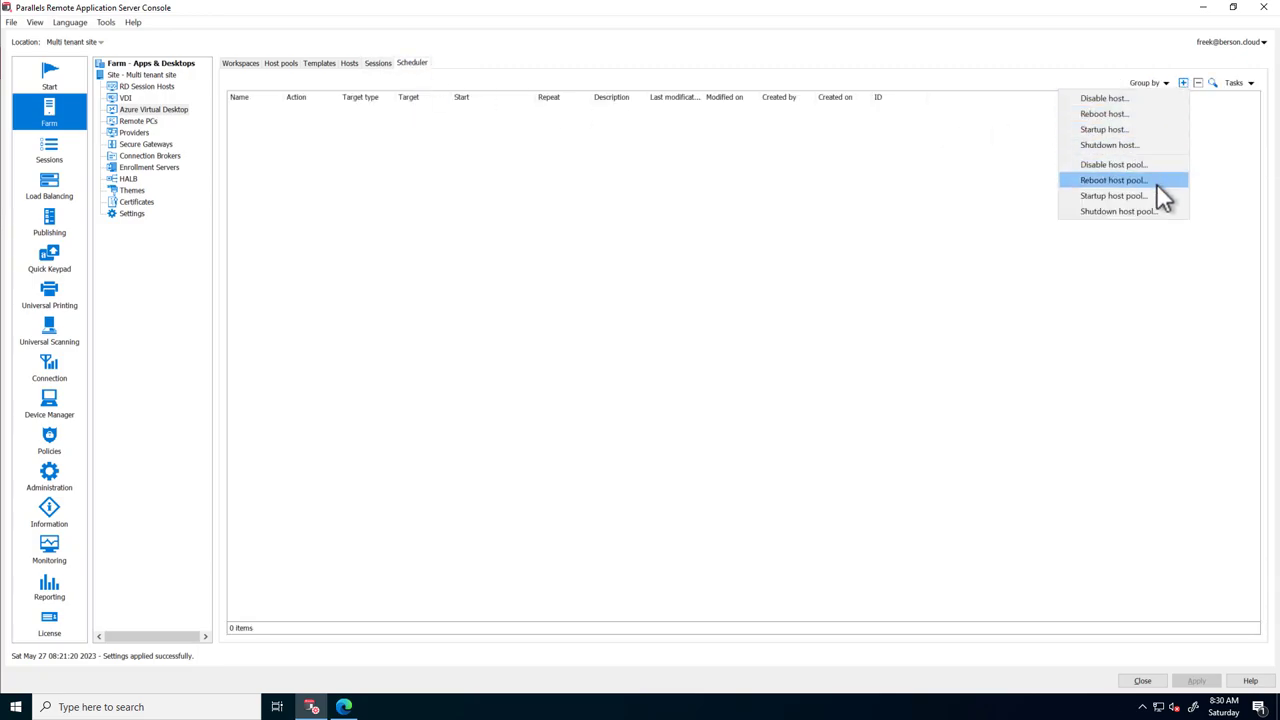
pyautogui.click(240, 63)
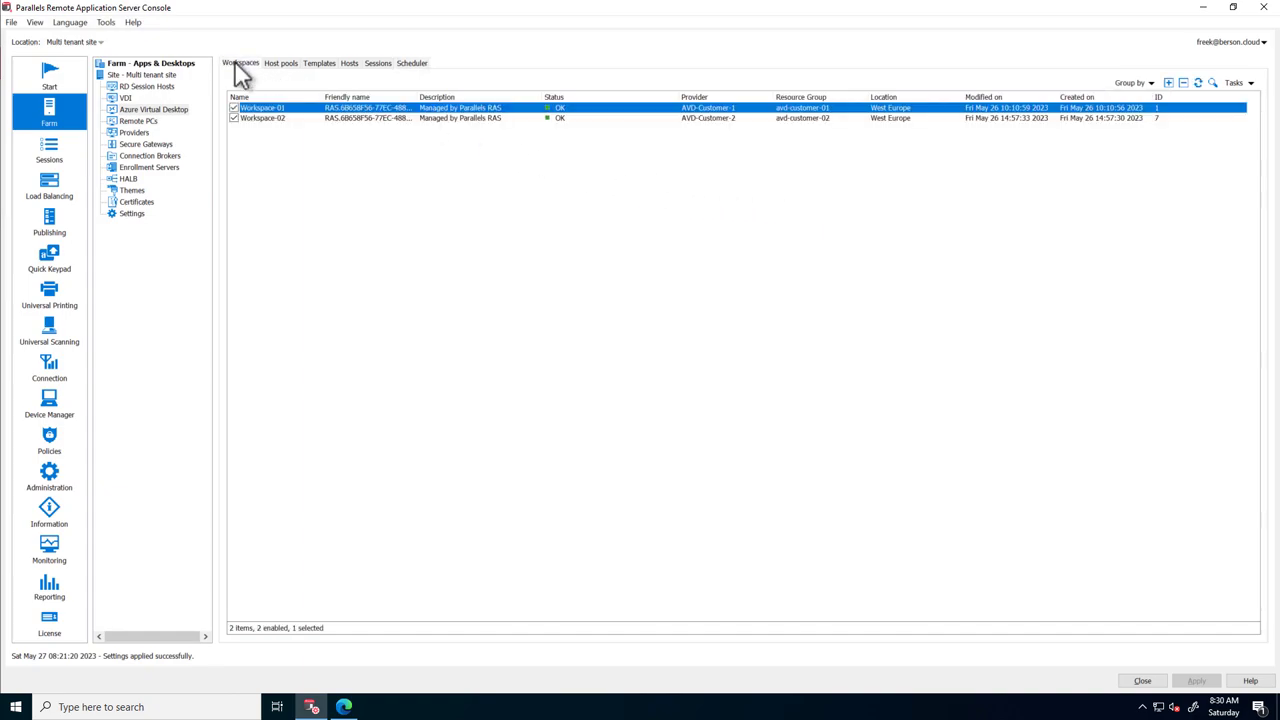
pyautogui.click(132, 191)
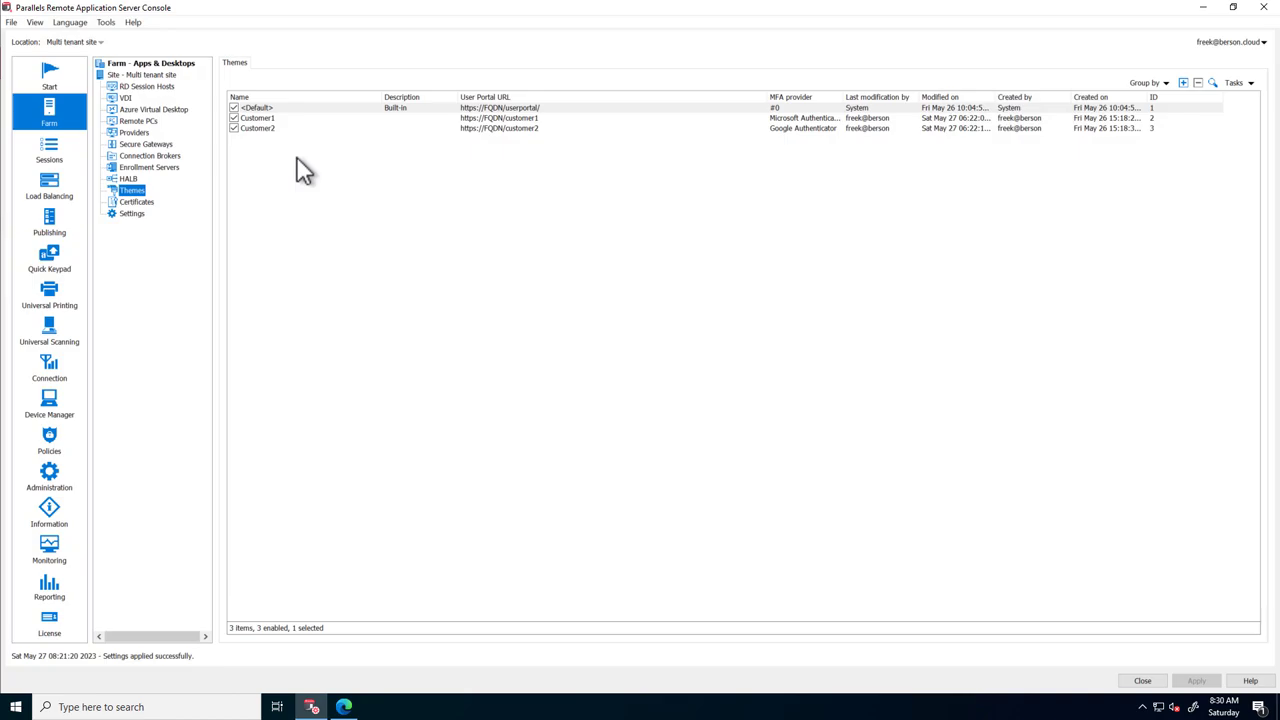
pyautogui.doubleClick(297, 118)
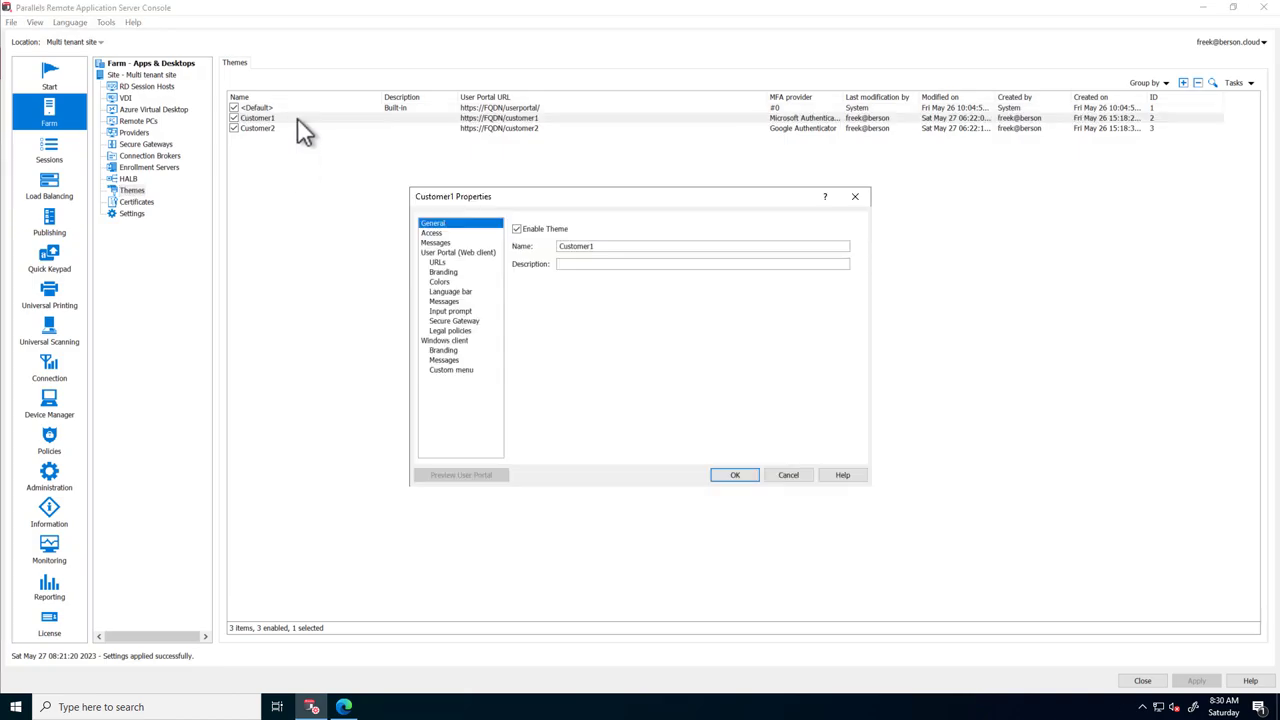
pyautogui.click(480, 234)
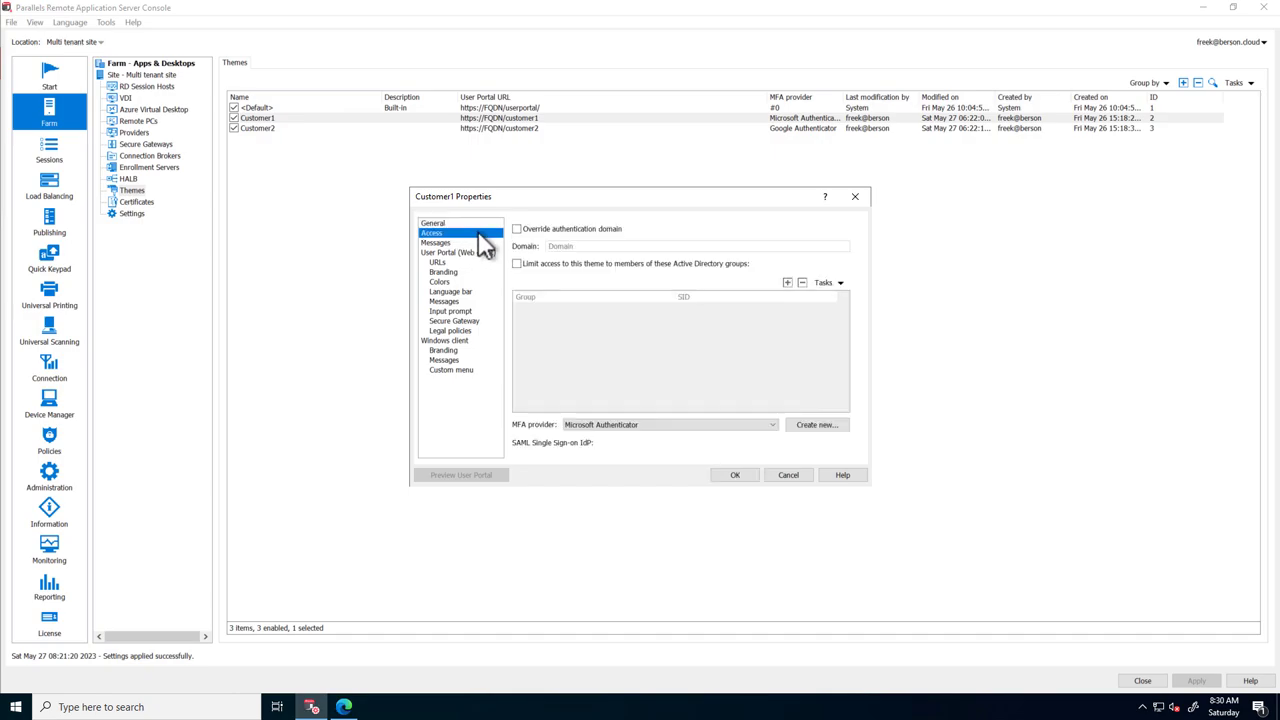
pyautogui.click(479, 240)
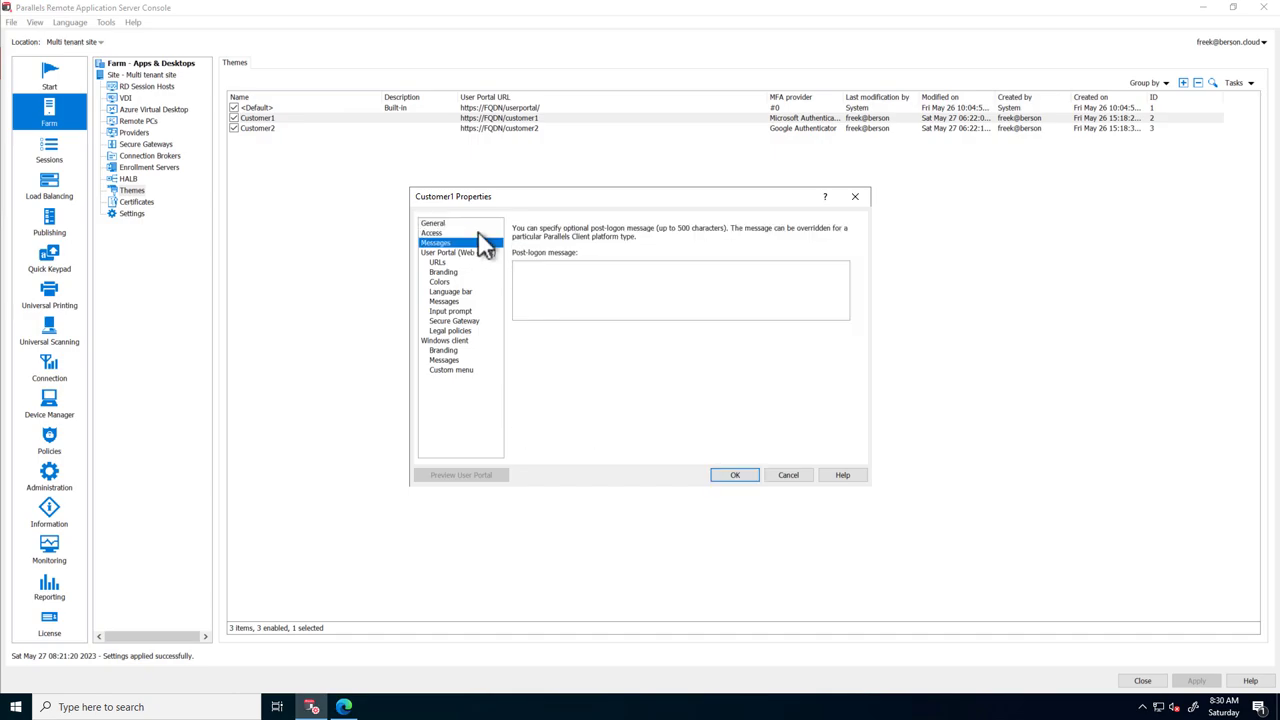
pyautogui.click(484, 251)
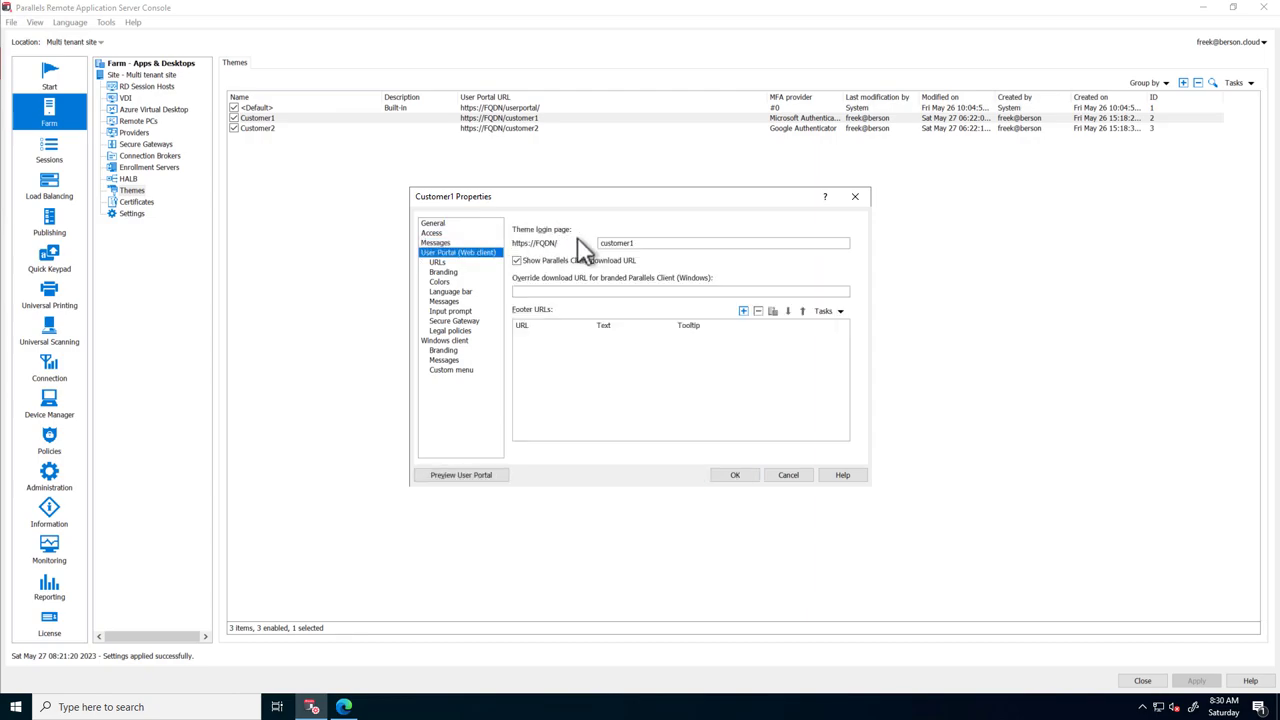
pyautogui.press('Down')
pyautogui.press('Down')
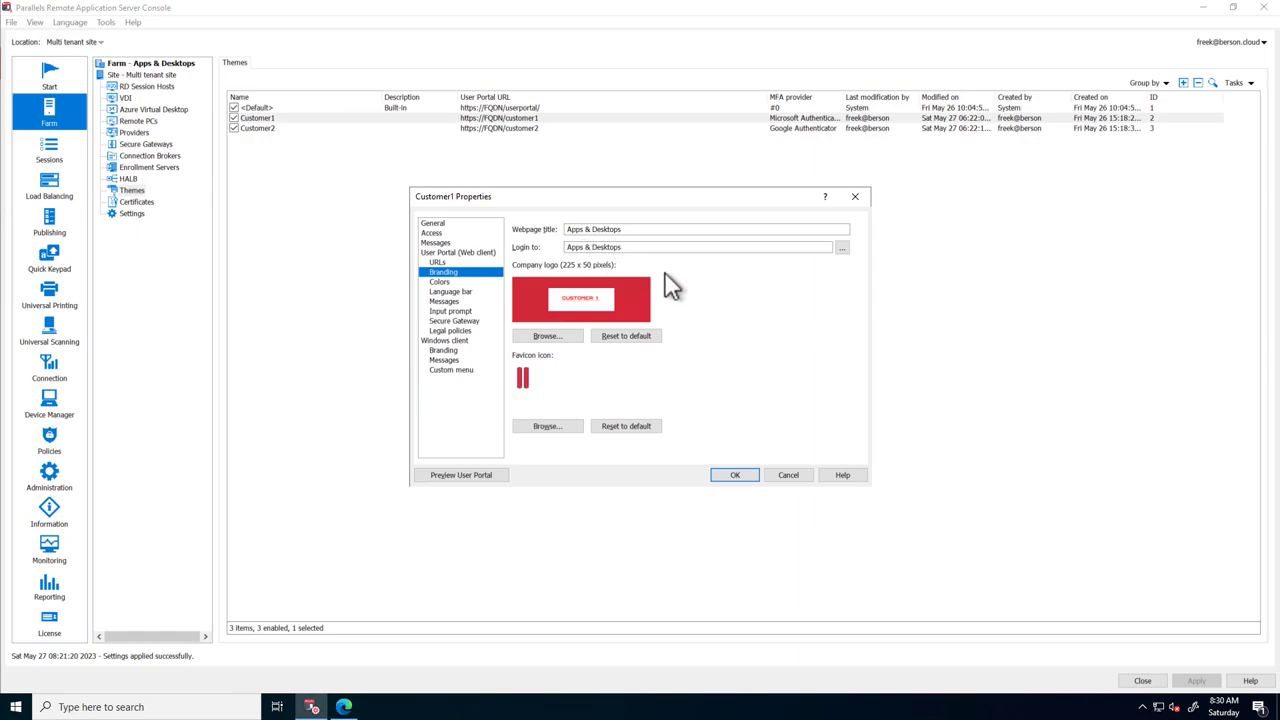
pyautogui.press('Down')
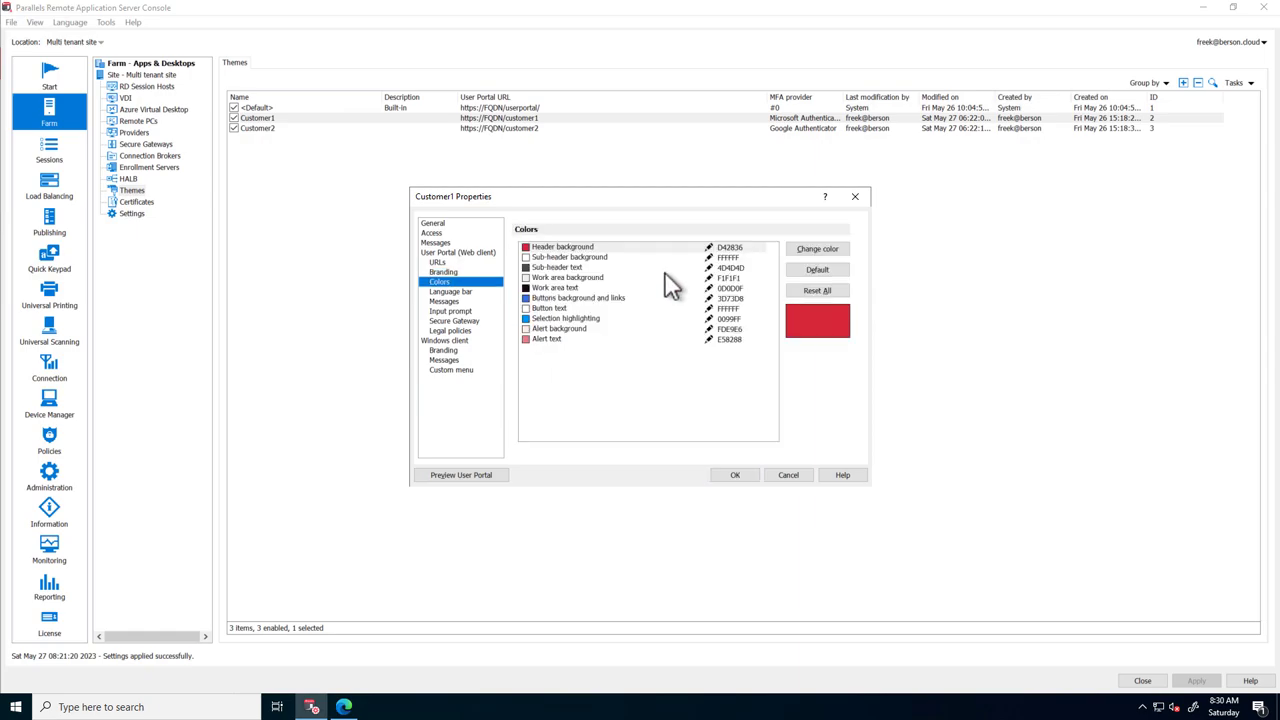
pyautogui.press('Down')
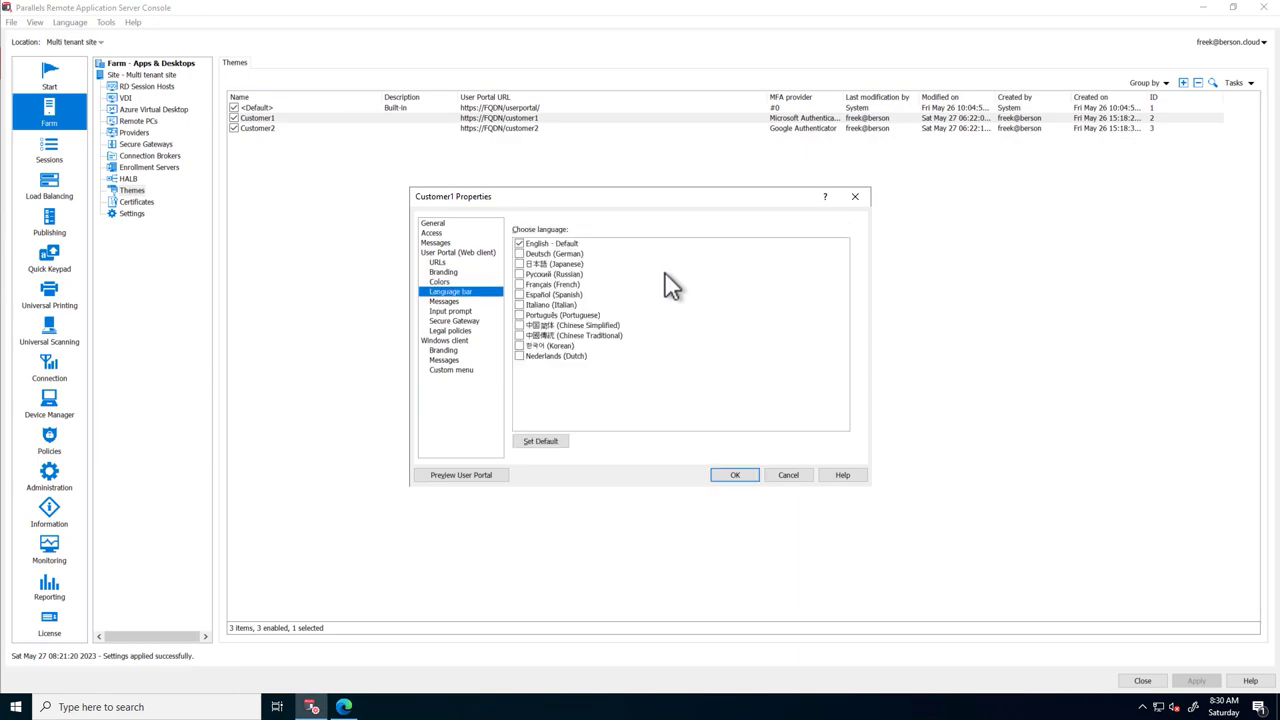
pyautogui.press('Down')
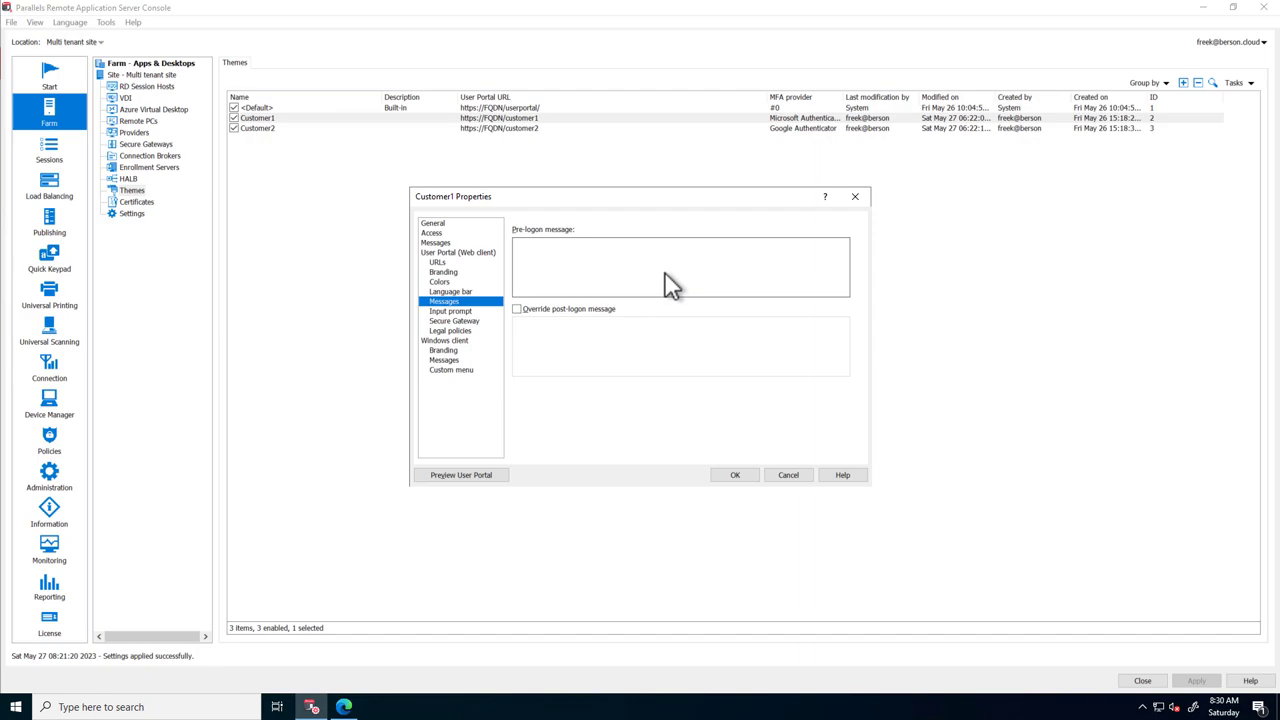
pyautogui.press('Down')
pyautogui.press('Down')
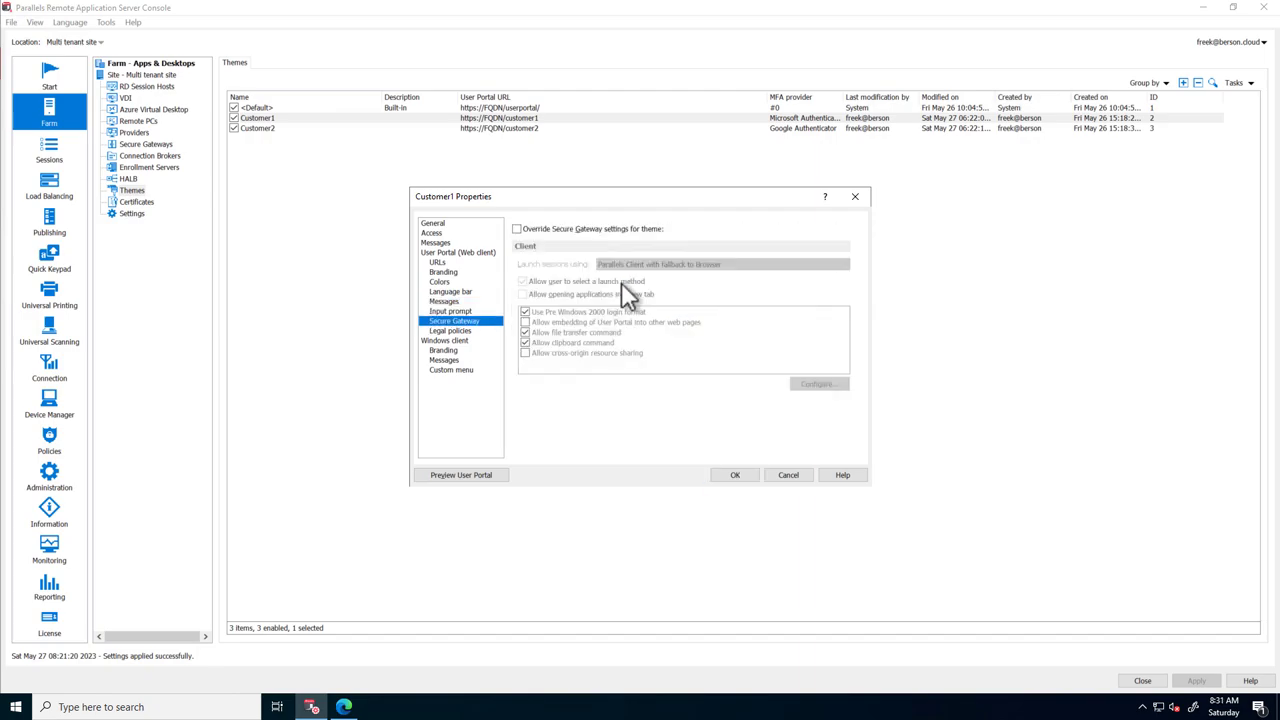
pyautogui.press('Down')
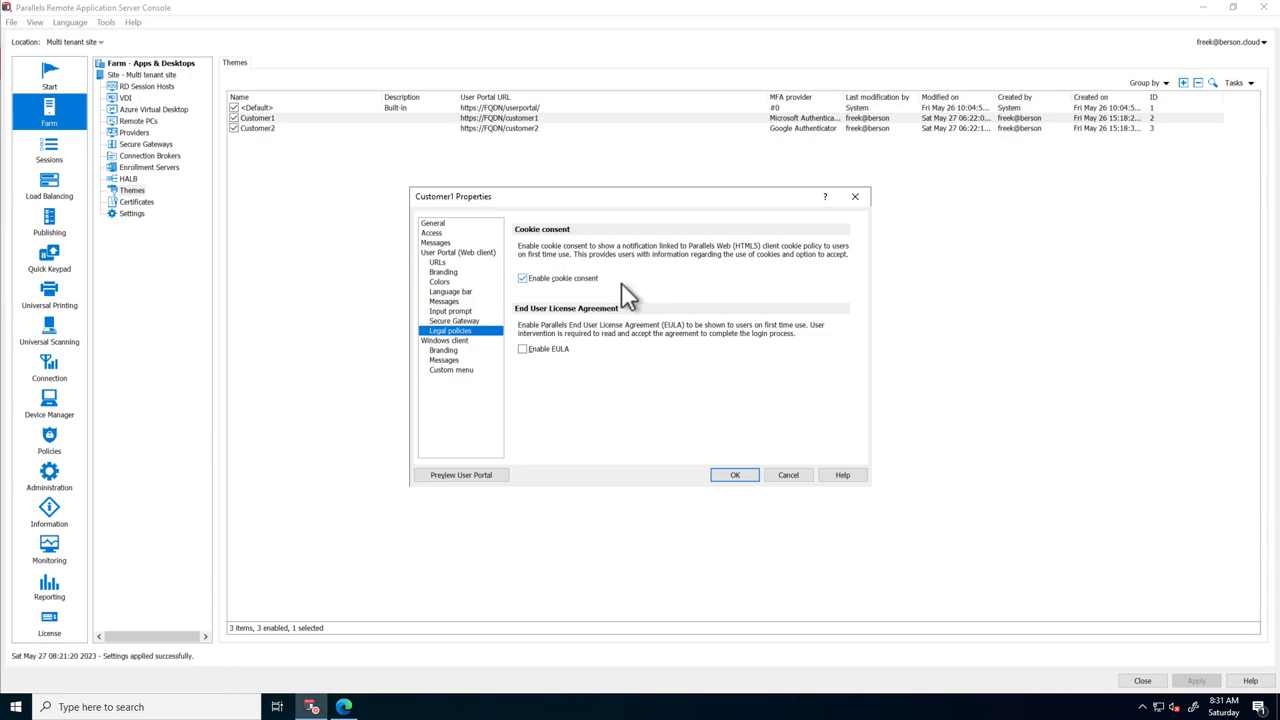
pyautogui.press('Down')
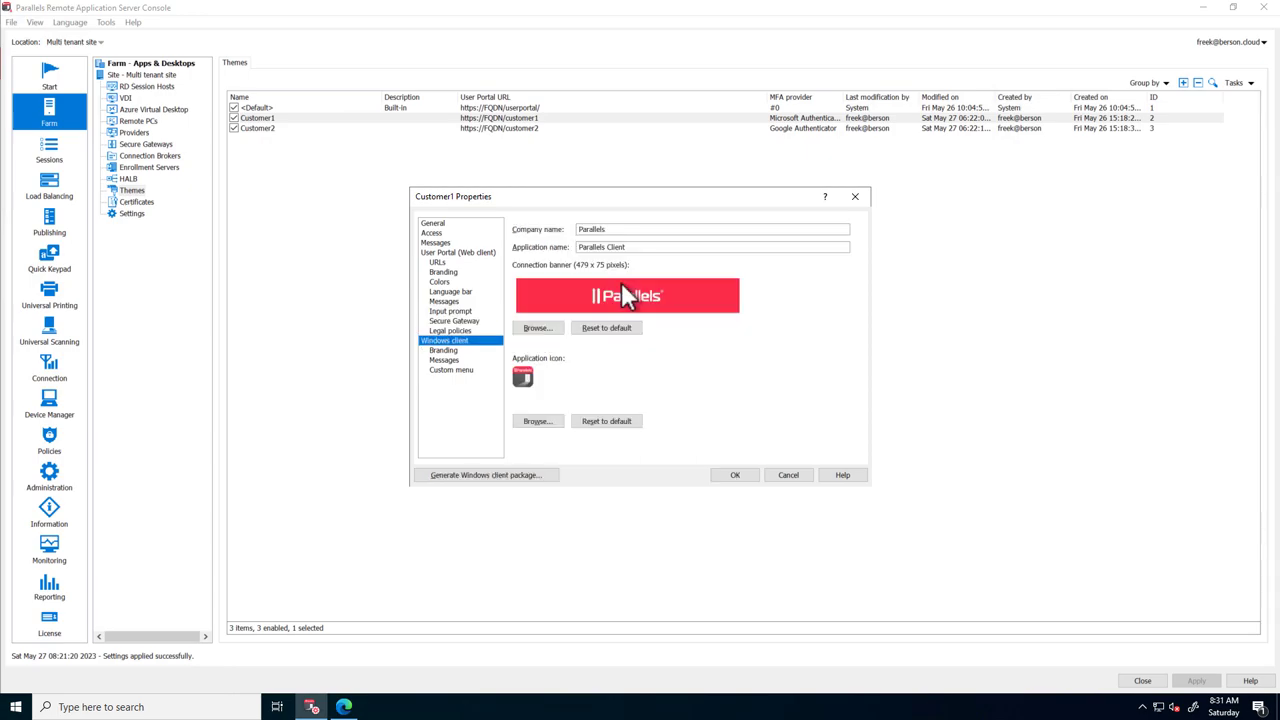
pyautogui.press('Down')
pyautogui.press('Down')
pyautogui.press('Down')
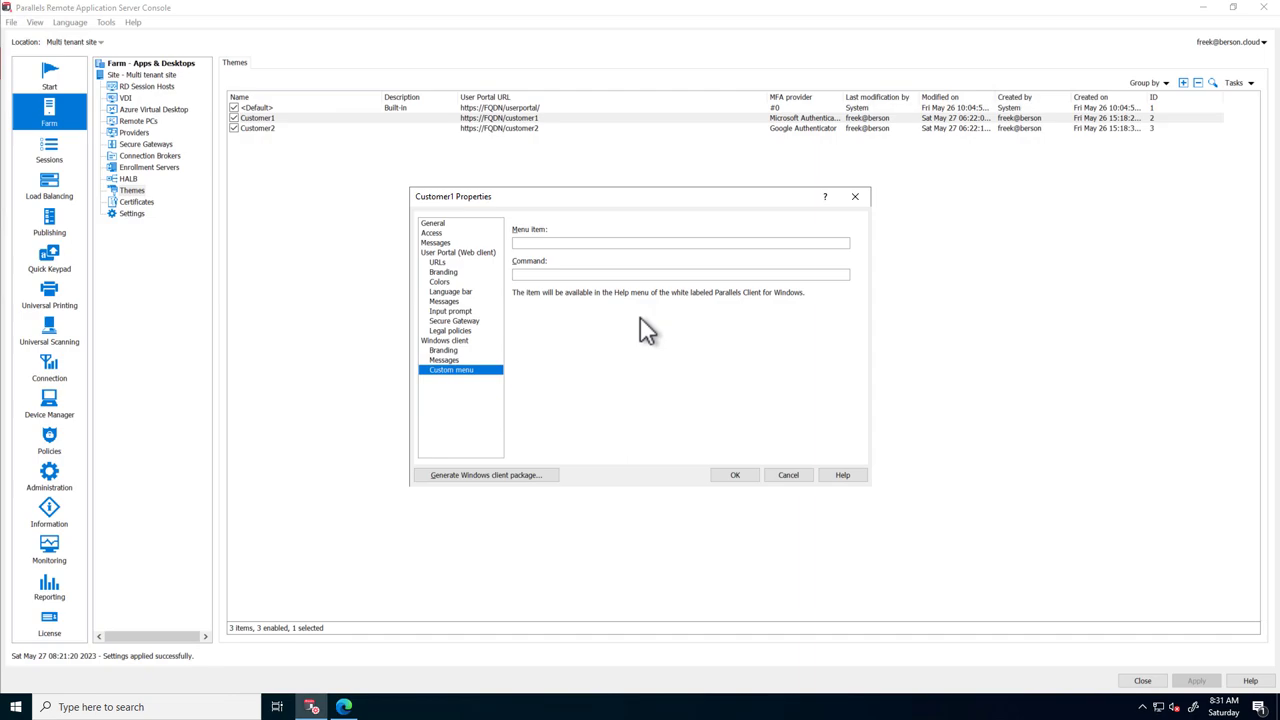
pyautogui.click(790, 475)
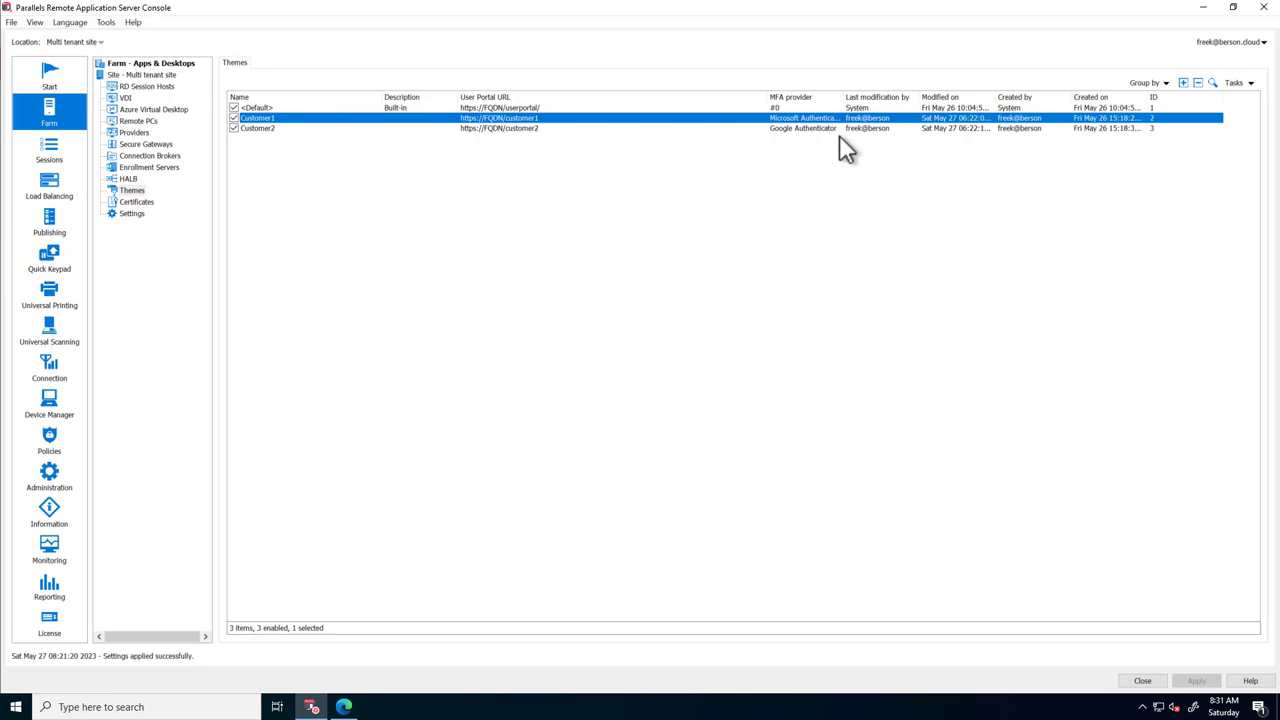
# Open Connection's Multi-Factor authentication list and inspect Microsoft Authenticator's settings, user management and restrictions
pyautogui.click(43, 378)
pyautogui.click(256, 64)
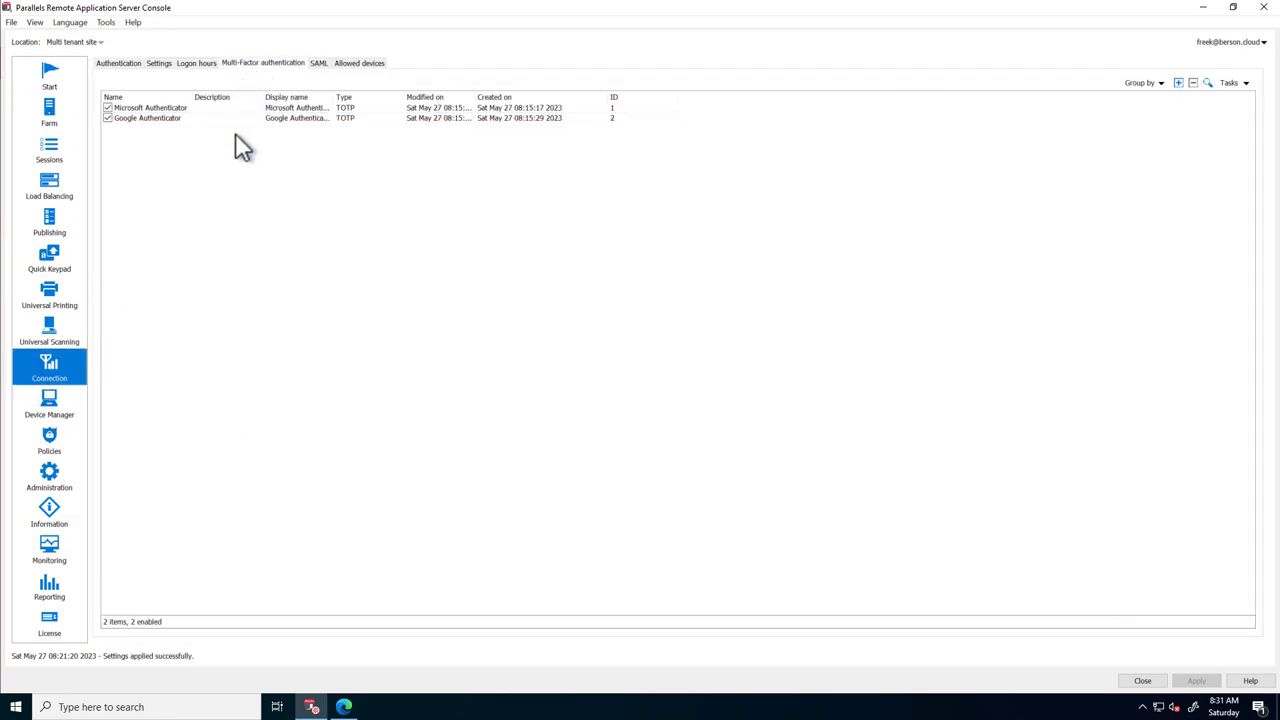
pyautogui.doubleClick(178, 106)
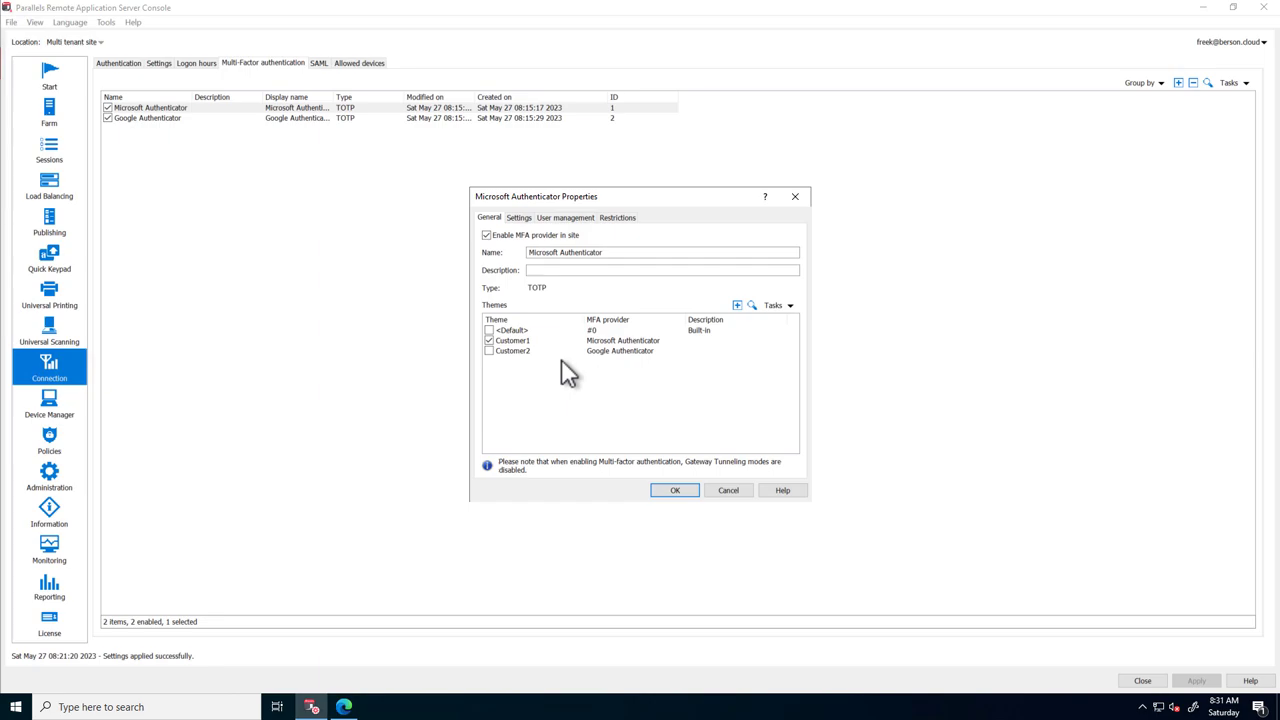
pyautogui.click(519, 218)
pyautogui.click(545, 219)
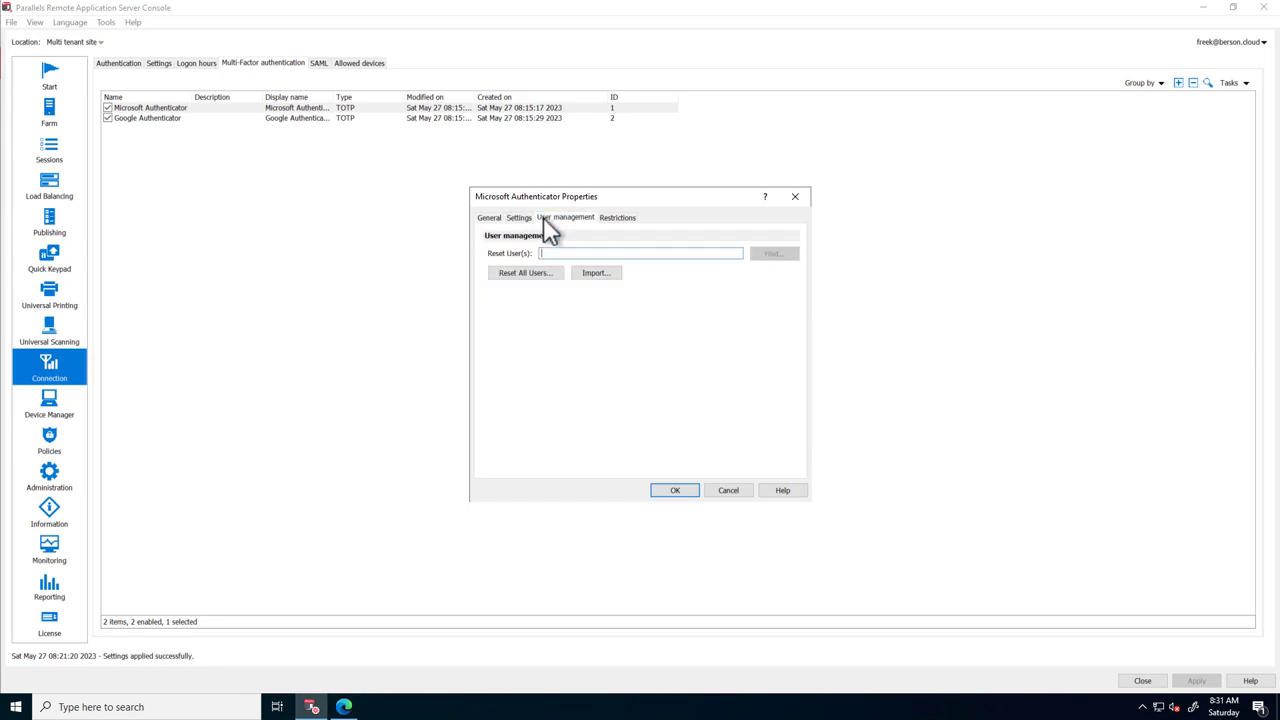
pyautogui.click(610, 217)
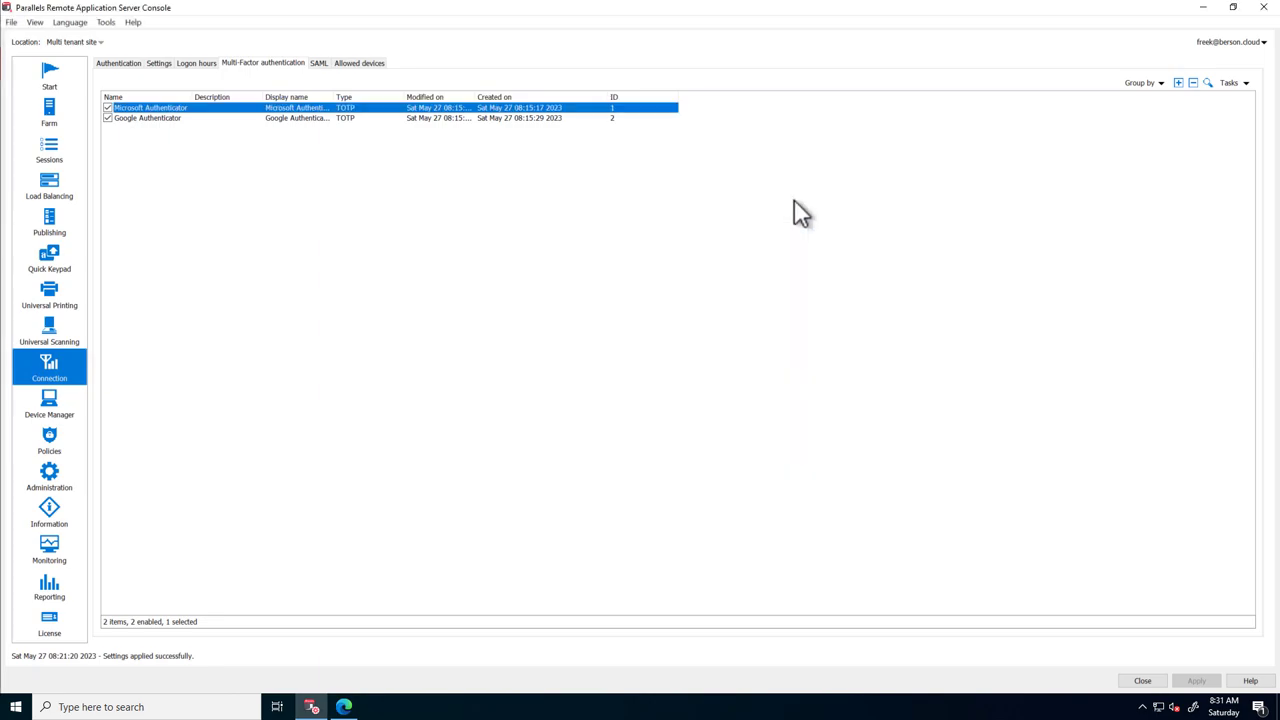
# Inspect and close Google Authenticator's properties, then go to the Publishing page
pyautogui.doubleClick(326, 118)
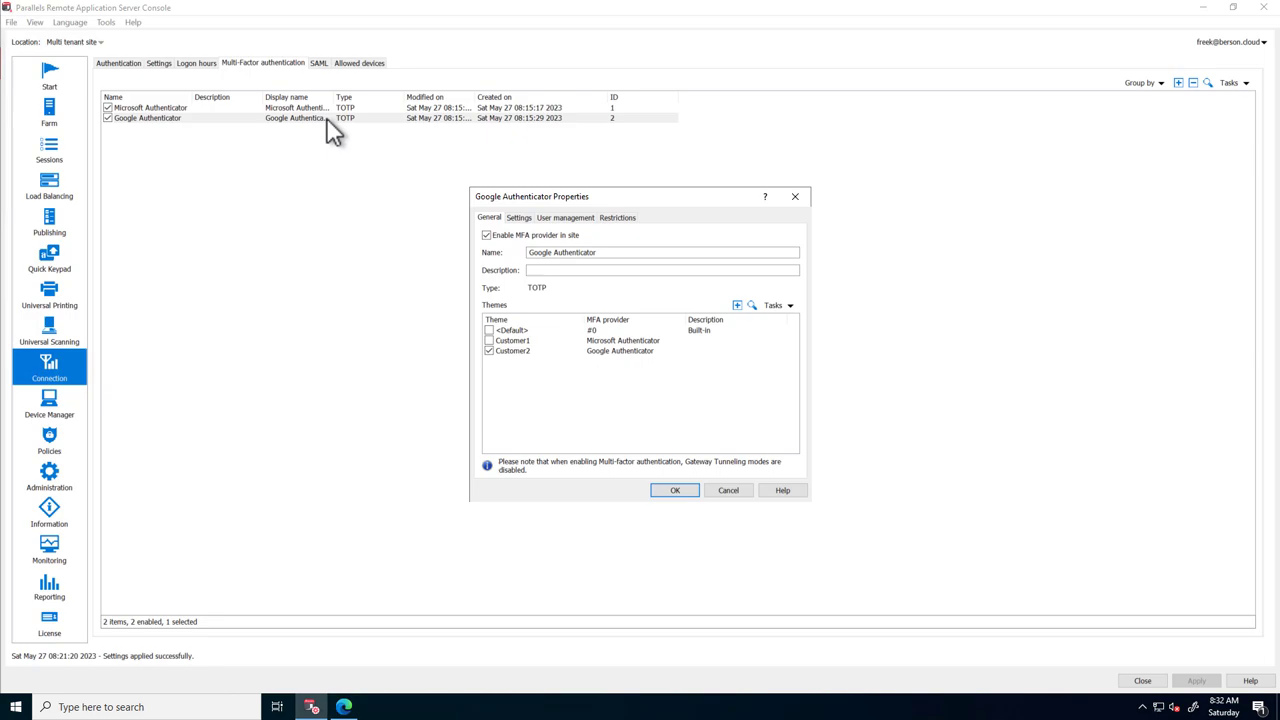
pyautogui.click(806, 199)
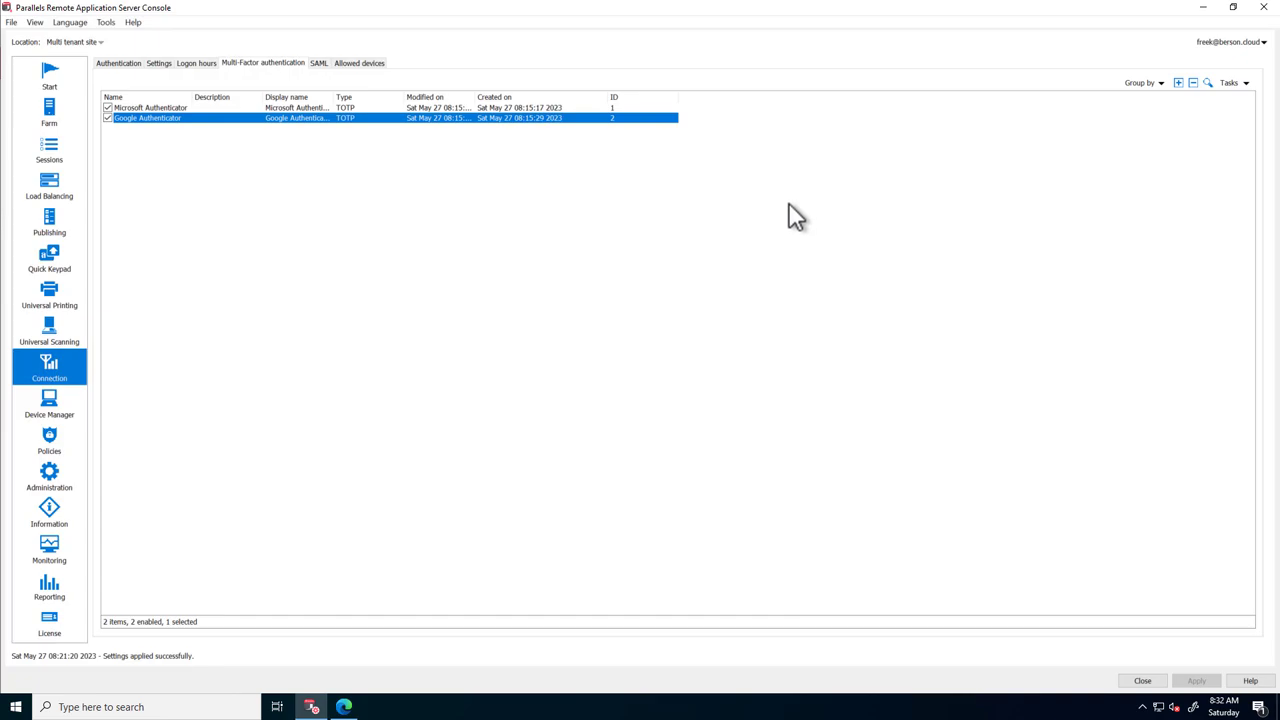
pyautogui.click(50, 224)
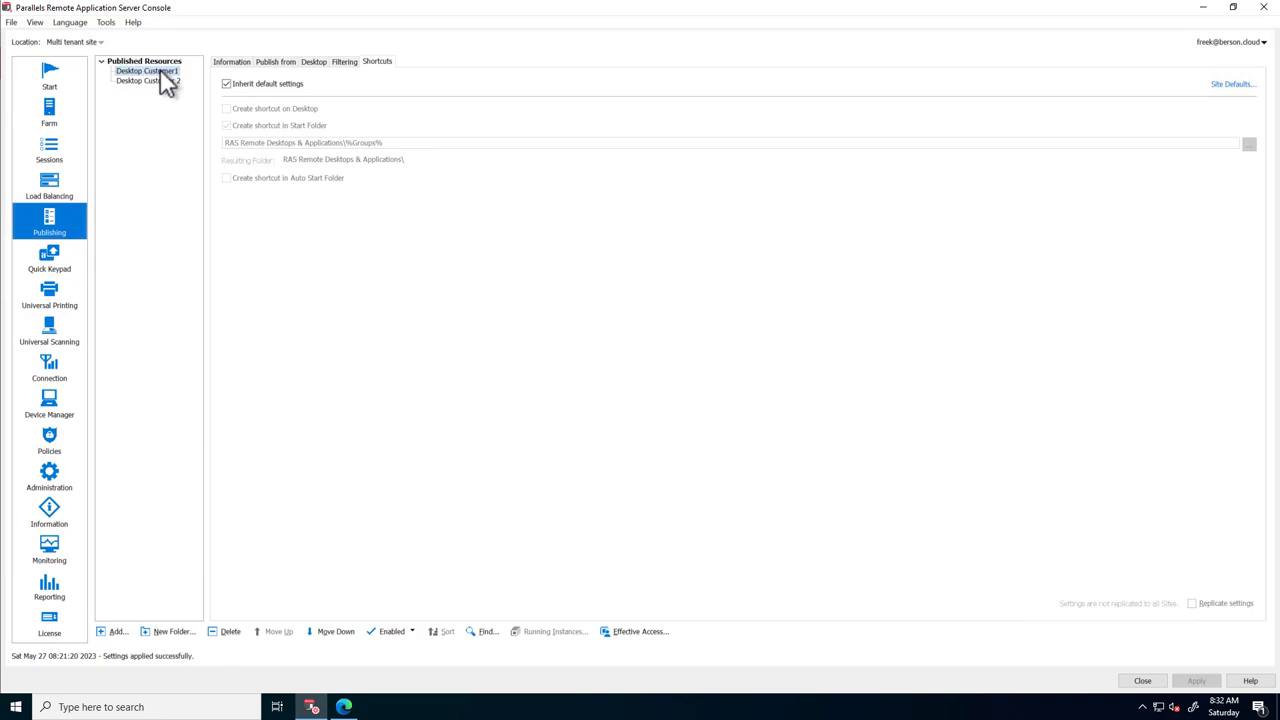
# View Desktop Customer1's Information, Publish from Hostpool-01 and full-screen Desktop settings
pyautogui.click(227, 62)
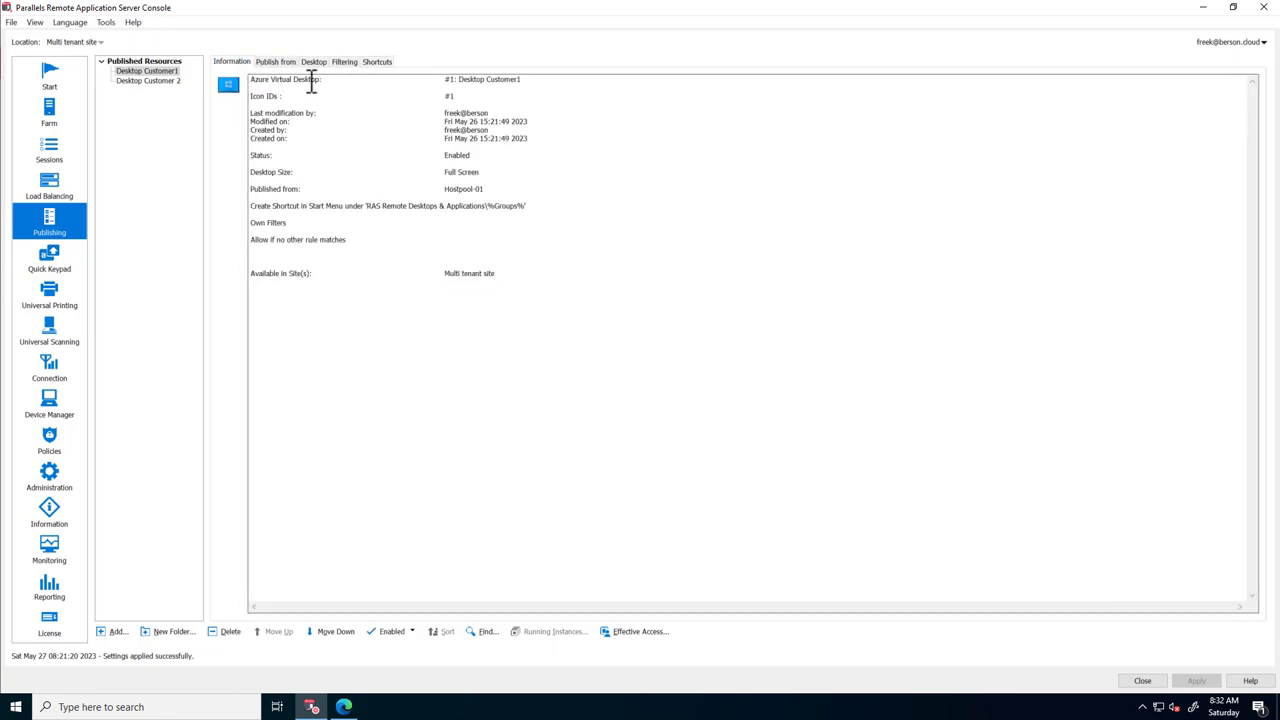
pyautogui.click(278, 61)
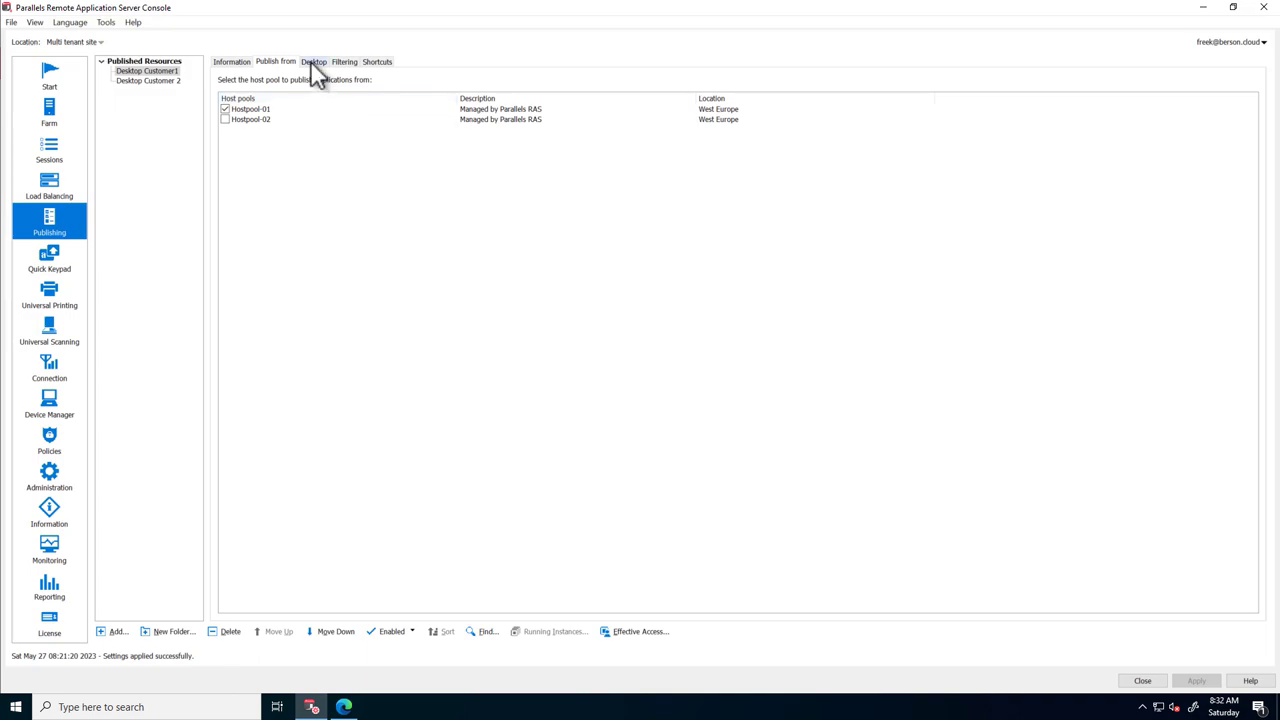
pyautogui.click(313, 62)
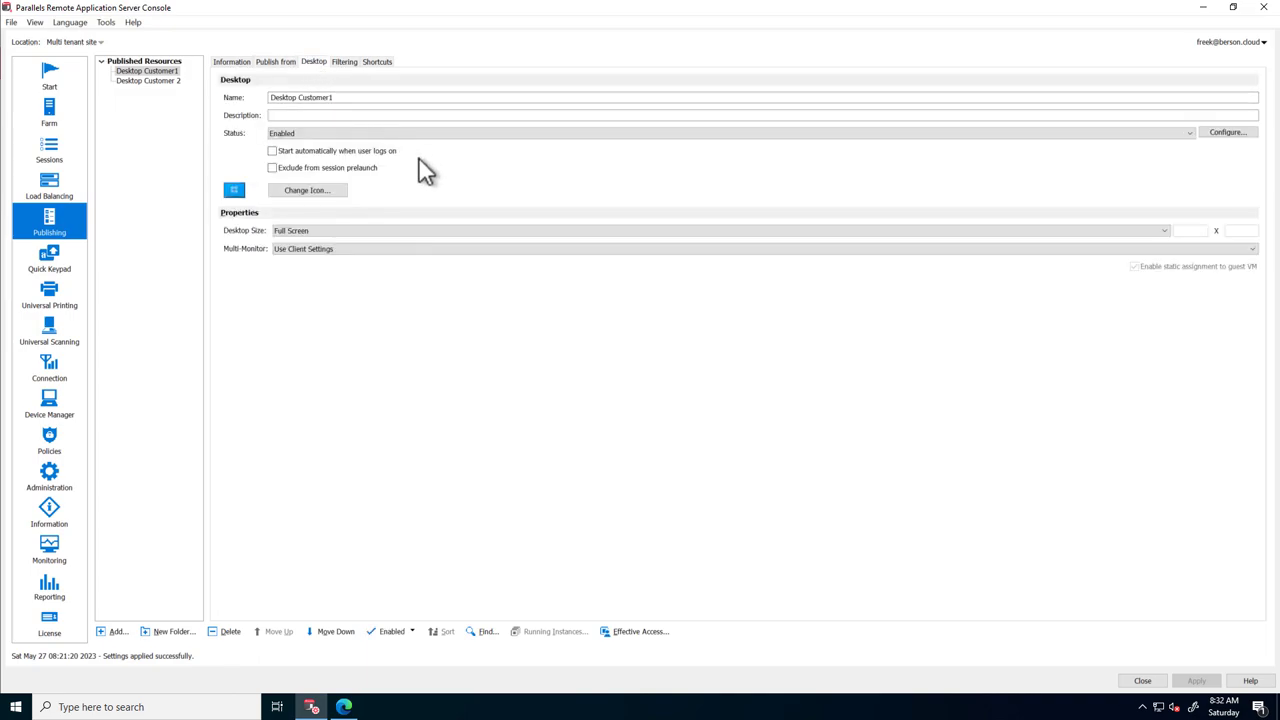
# Start a new access filtering rule for Desktop Customer1, review its criteria types, then discard it
pyautogui.click(345, 61)
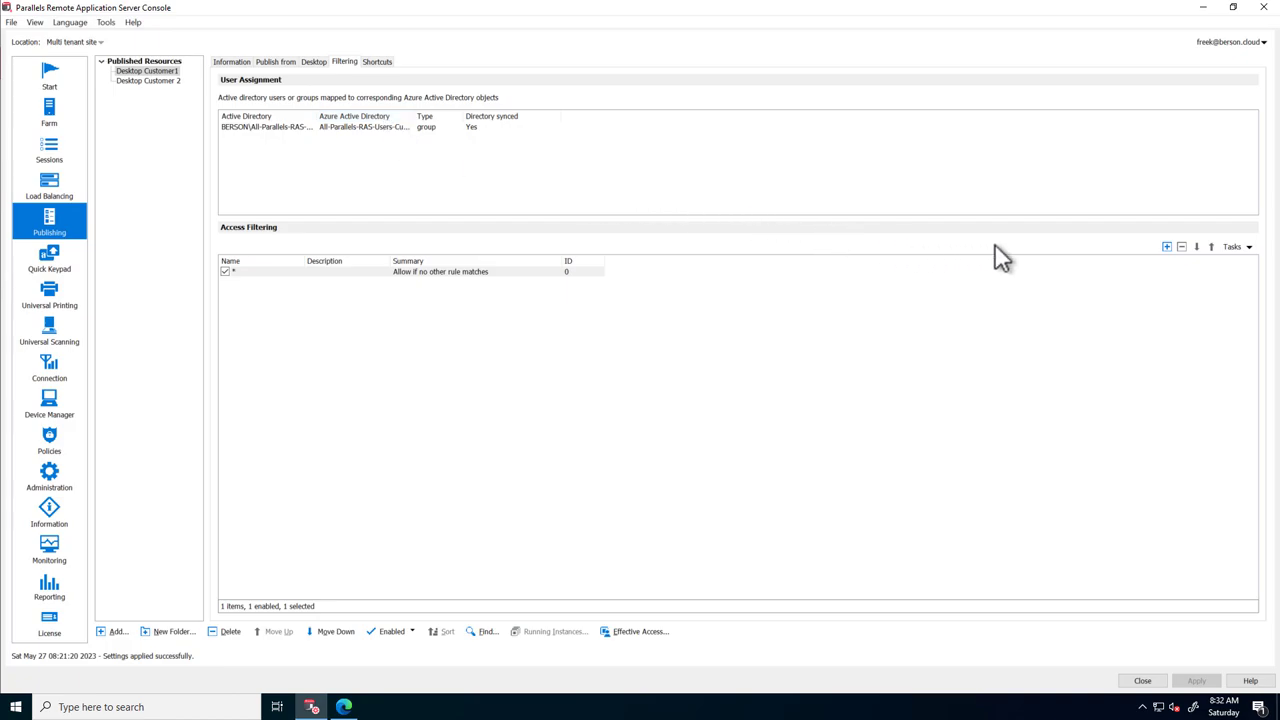
pyautogui.click(1167, 247)
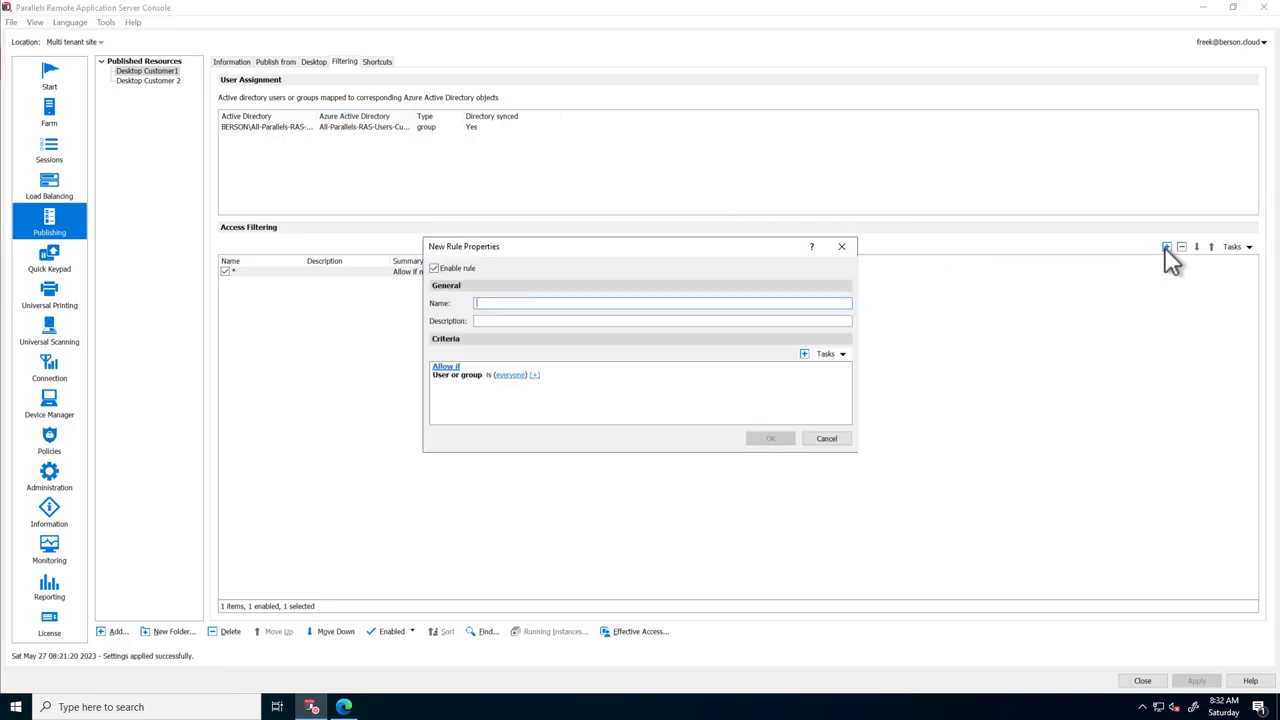
pyautogui.click(534, 375)
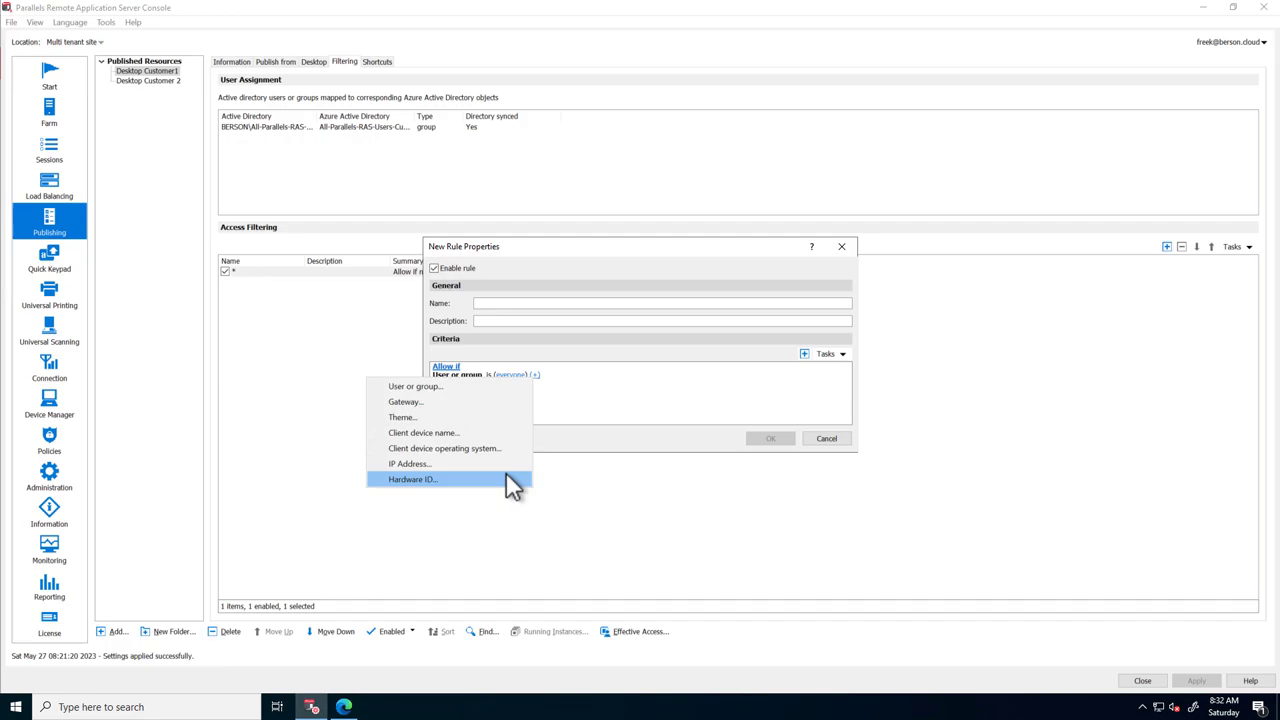
pyautogui.click(820, 436)
pyautogui.click(826, 440)
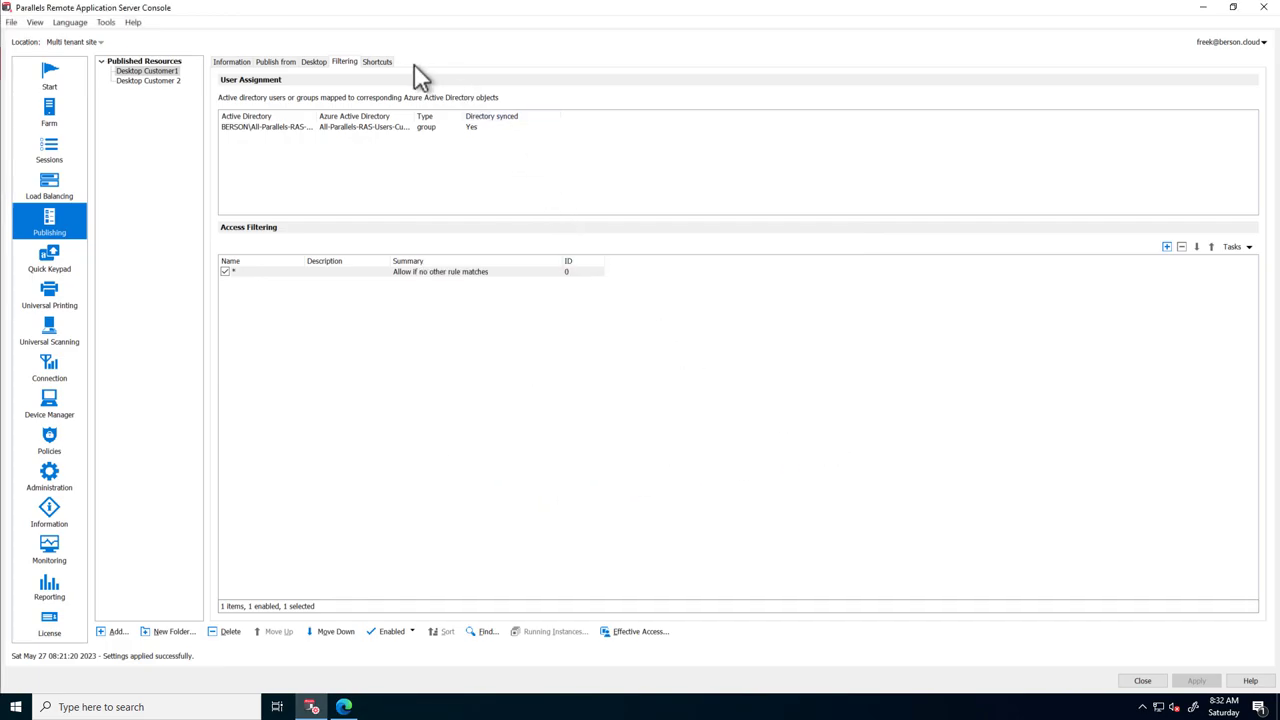
# Uncheck Inherit default settings for Desktop Customer1's shortcuts and close the console
pyautogui.click(381, 62)
pyautogui.click(284, 79)
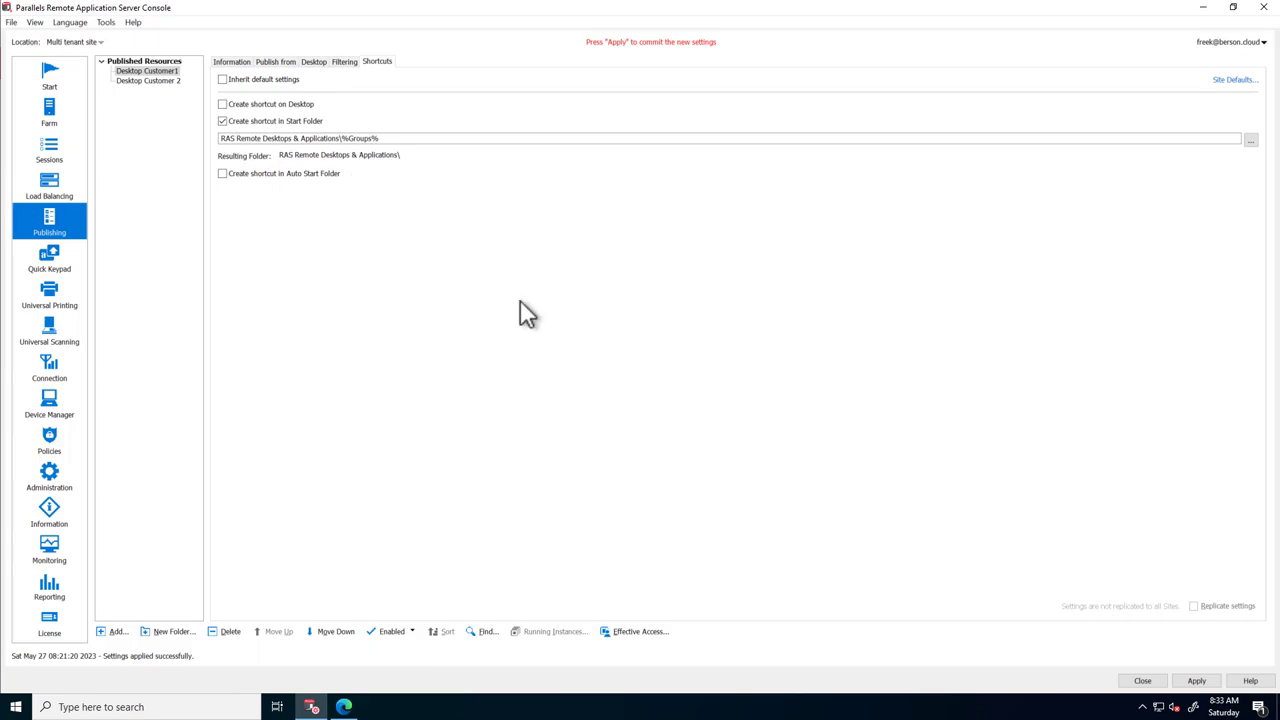
pyautogui.click(1140, 683)
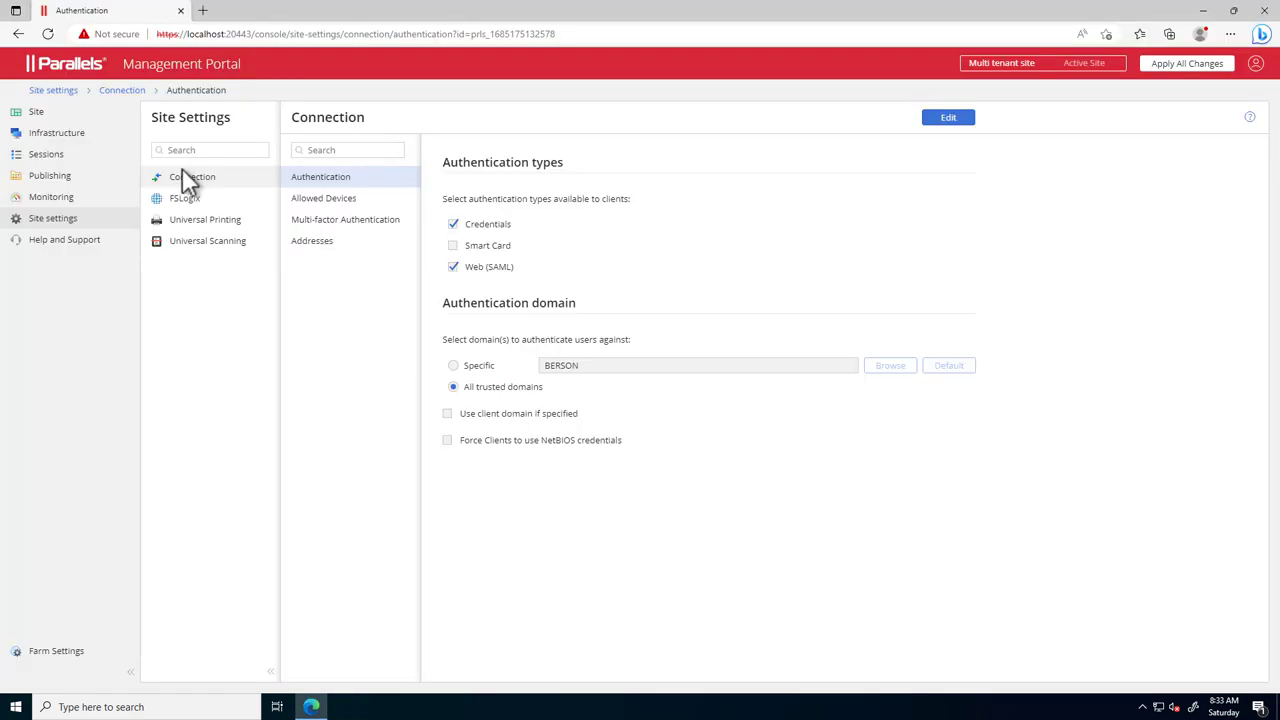
# Leave the console, then review the AVD-Customer-1 provider and current user sessions in the portal
pyautogui.click(36, 108)
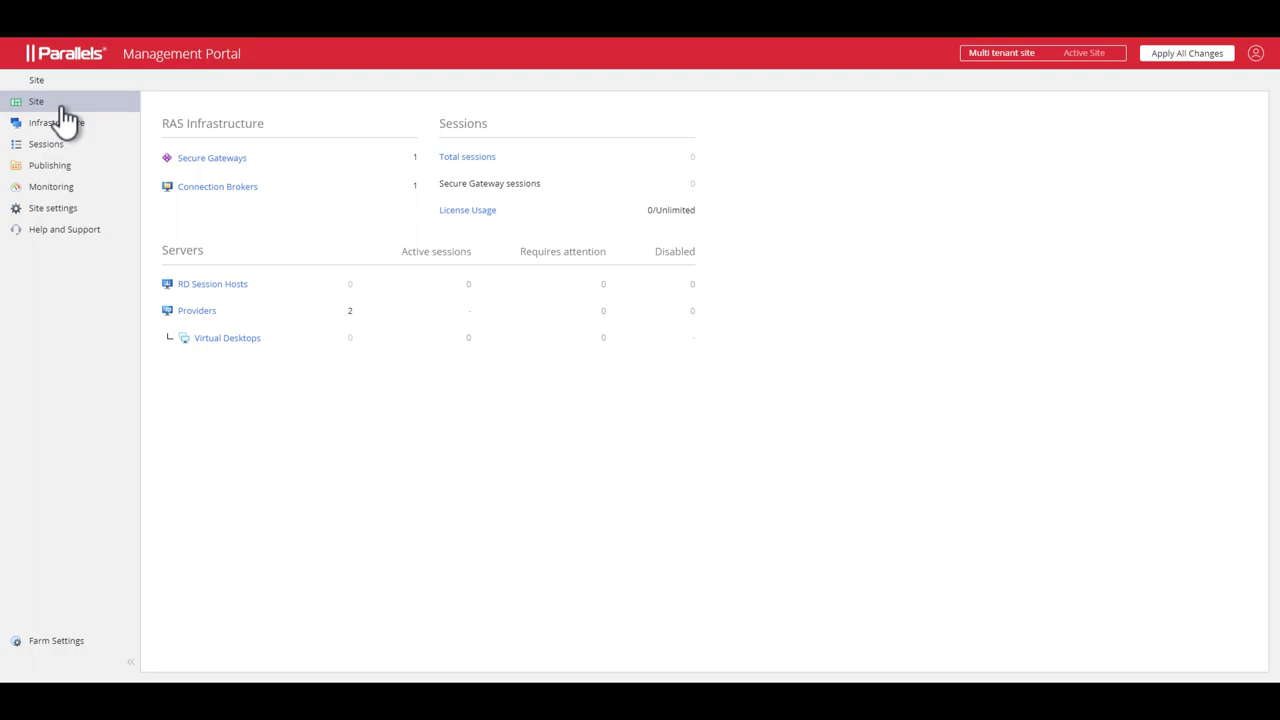
pyautogui.click(205, 313)
pyautogui.click(340, 155)
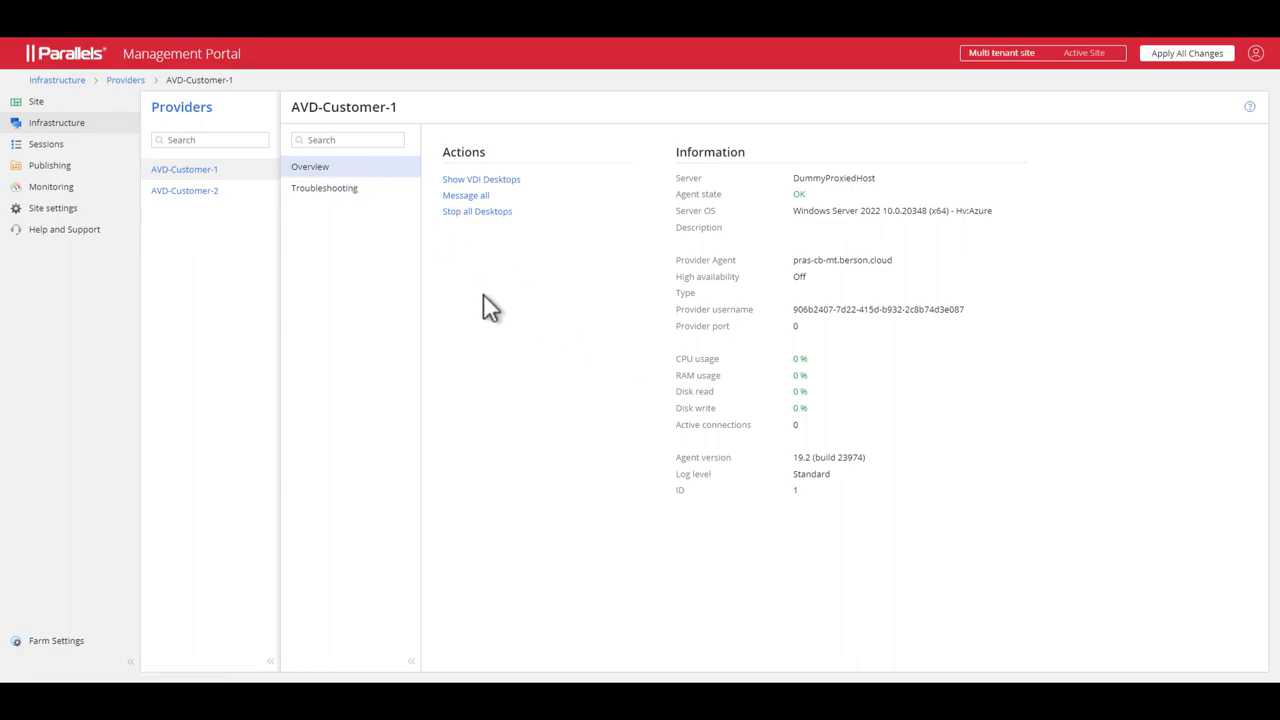
pyautogui.click(105, 146)
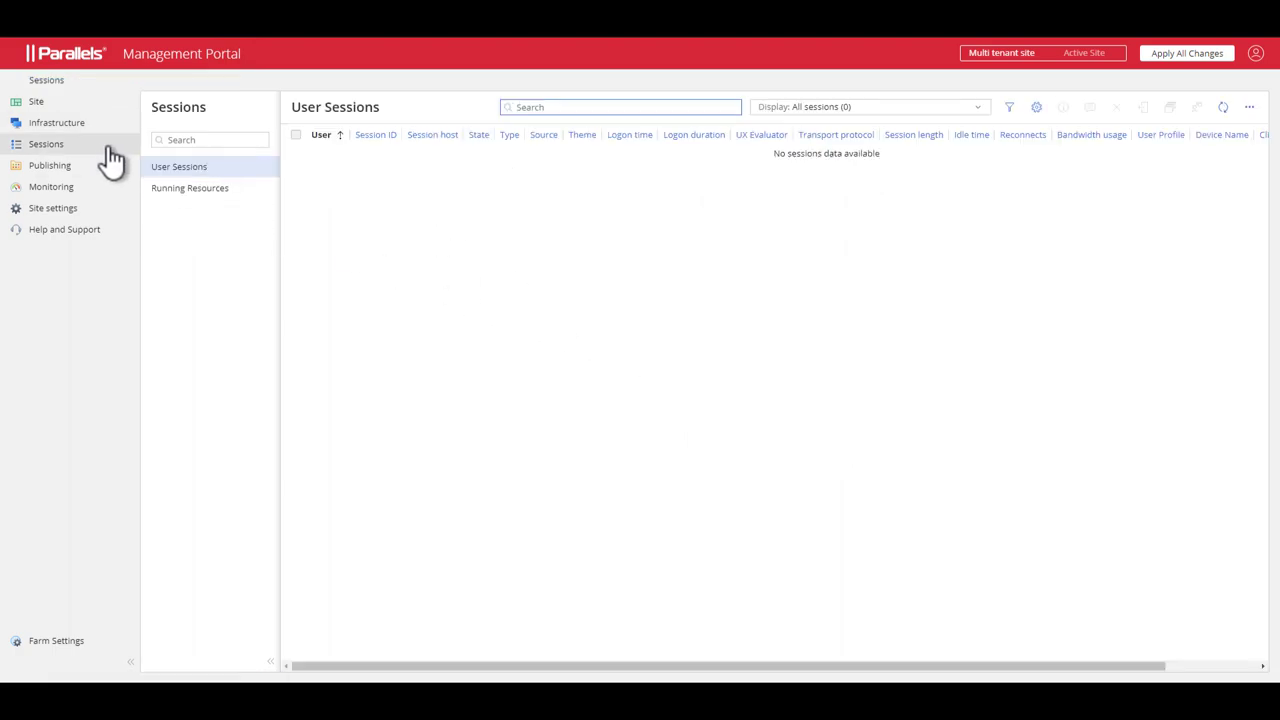
pyautogui.click(225, 190)
pyautogui.click(255, 170)
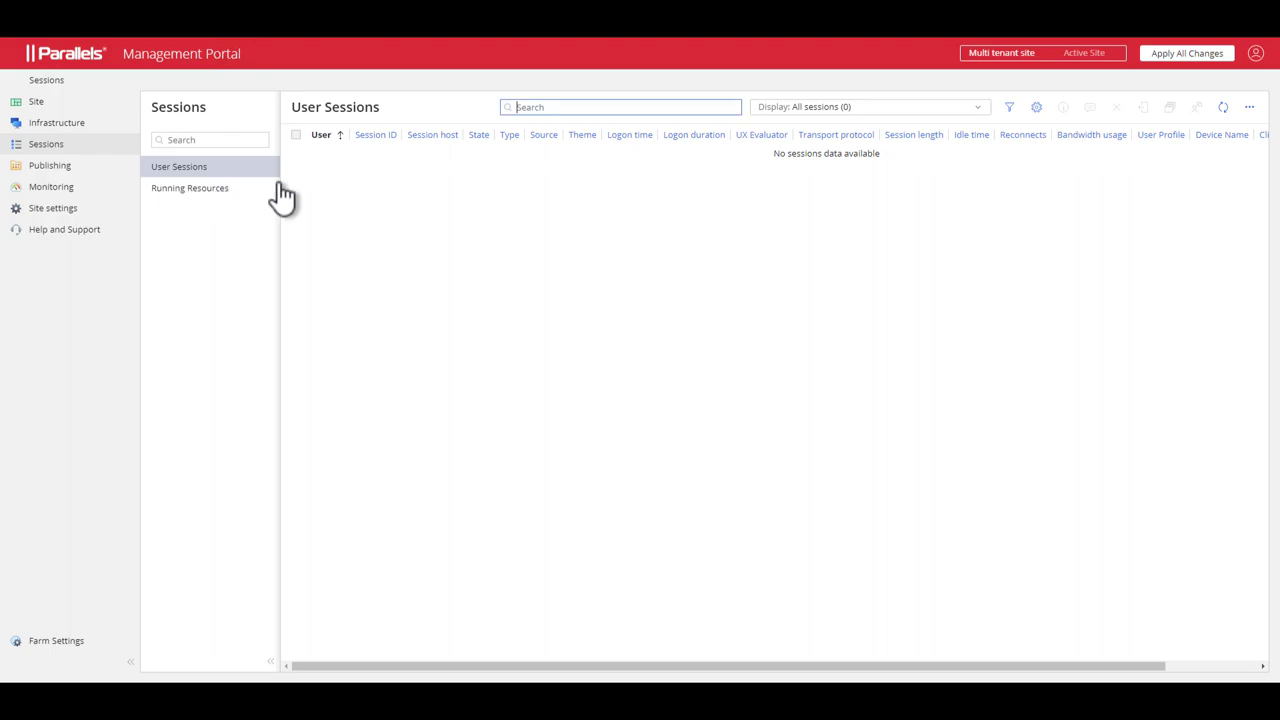
# Browse the published desktops, providers list, site defaults and certificates pages
pyautogui.click(62, 125)
pyautogui.click(70, 167)
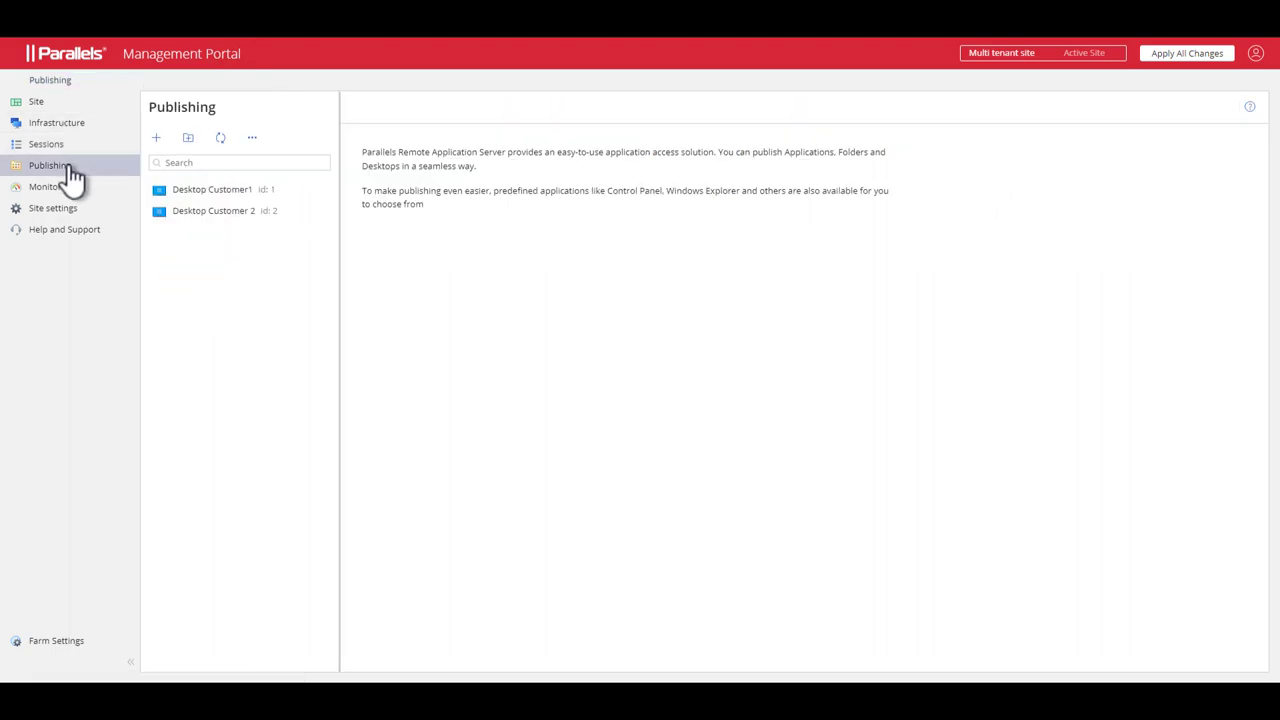
pyautogui.click(72, 125)
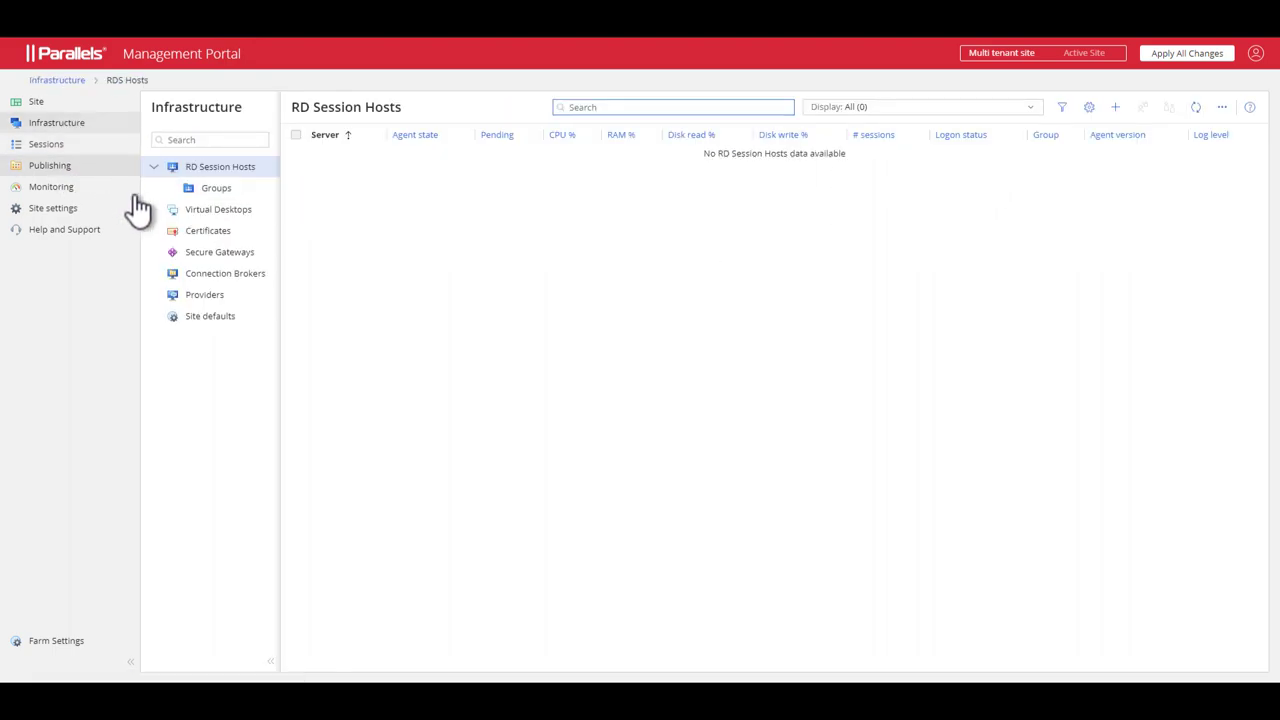
pyautogui.click(208, 295)
pyautogui.click(226, 297)
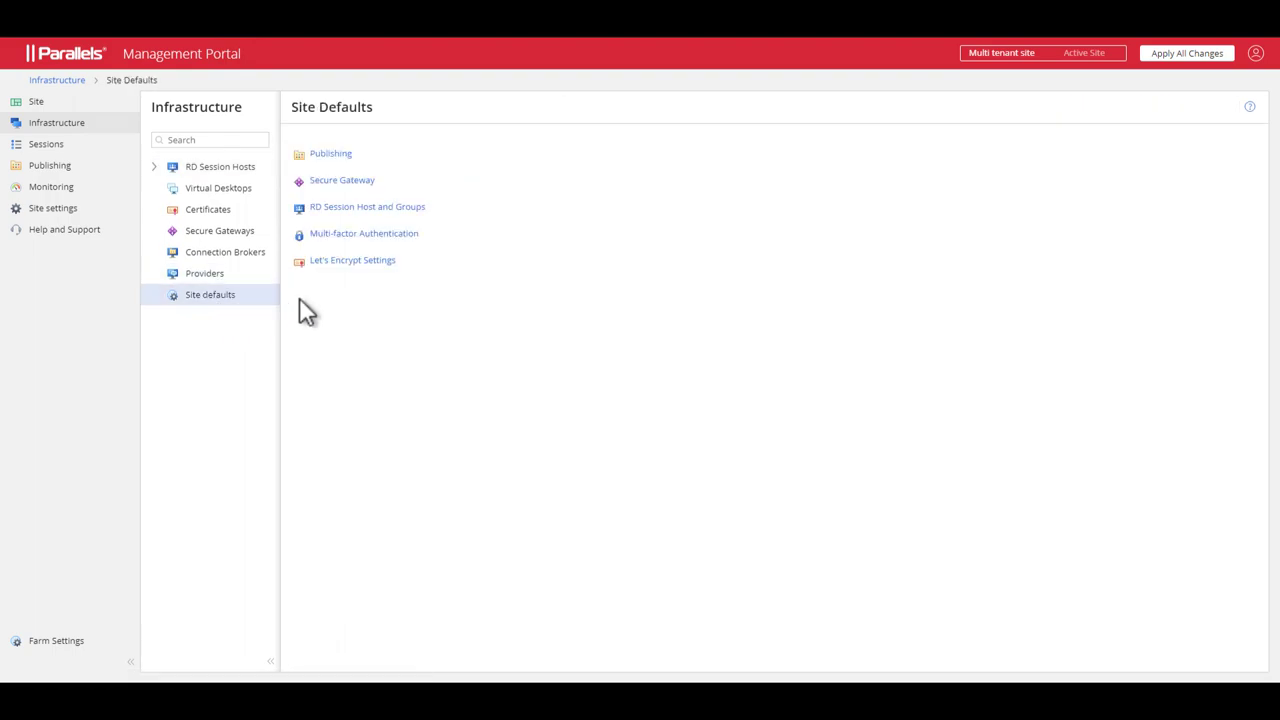
pyautogui.click(212, 222)
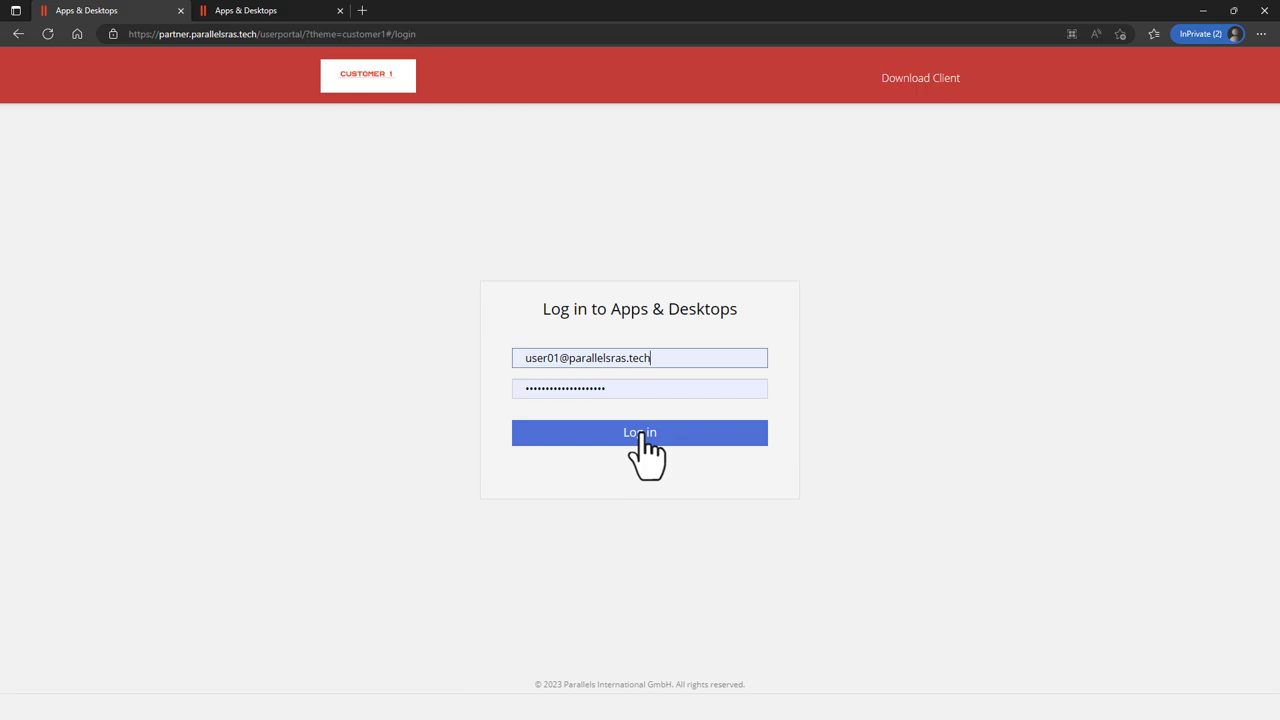
# Sign in to the Customer 1 portal and confirm with the one-time passcode
pyautogui.click(645, 455)
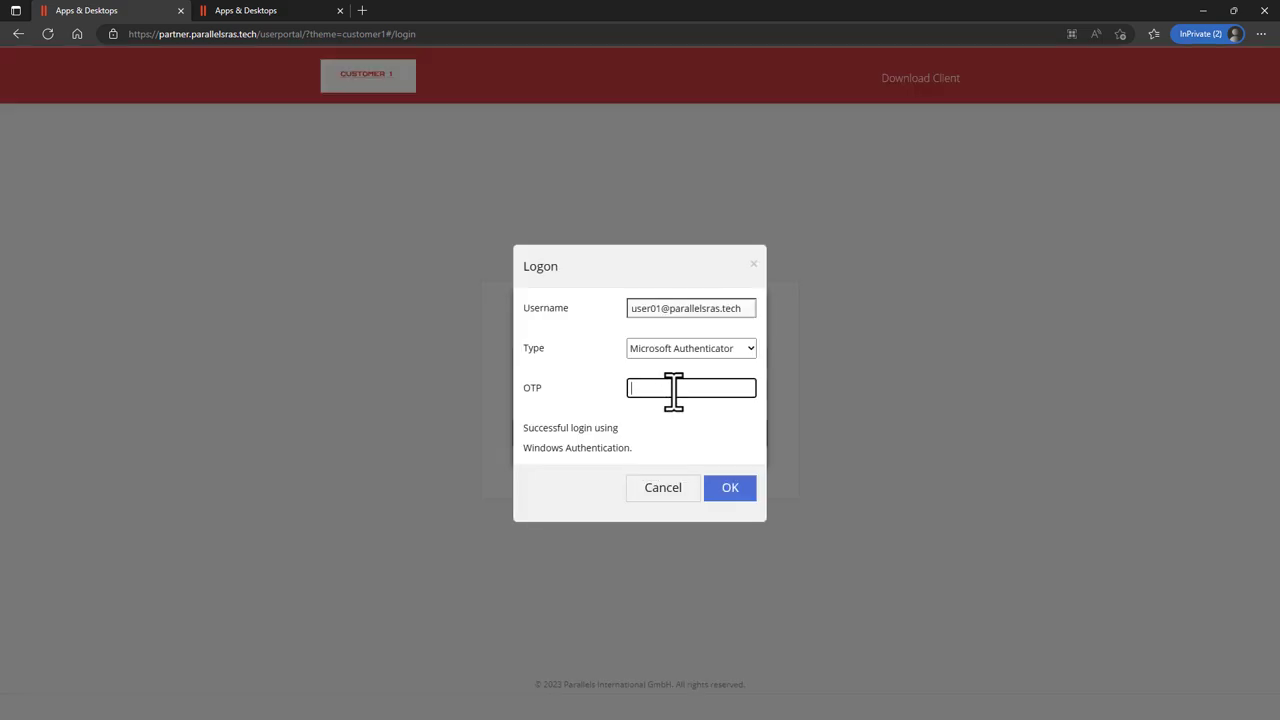
pyautogui.write('••••••')
pyautogui.press('Return')
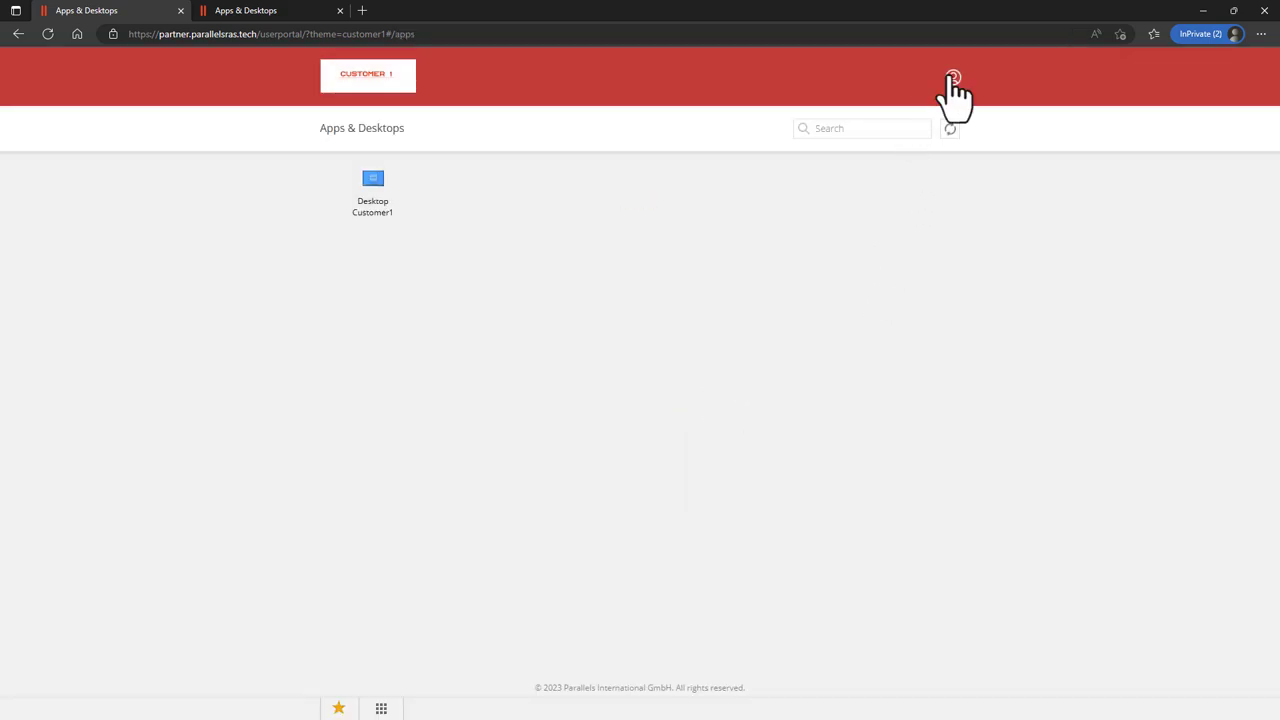
# Look through the account menu's connection settings without changing anything
pyautogui.click(953, 79)
pyautogui.click(890, 160)
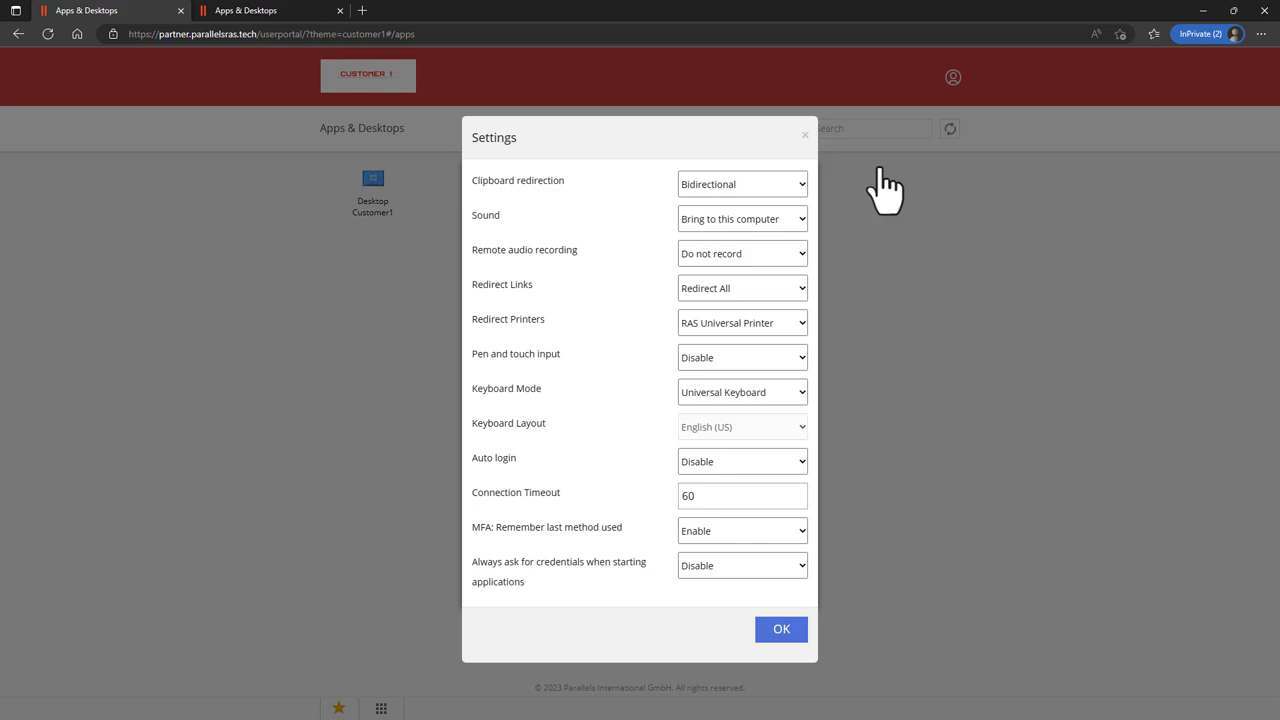
pyautogui.click(768, 629)
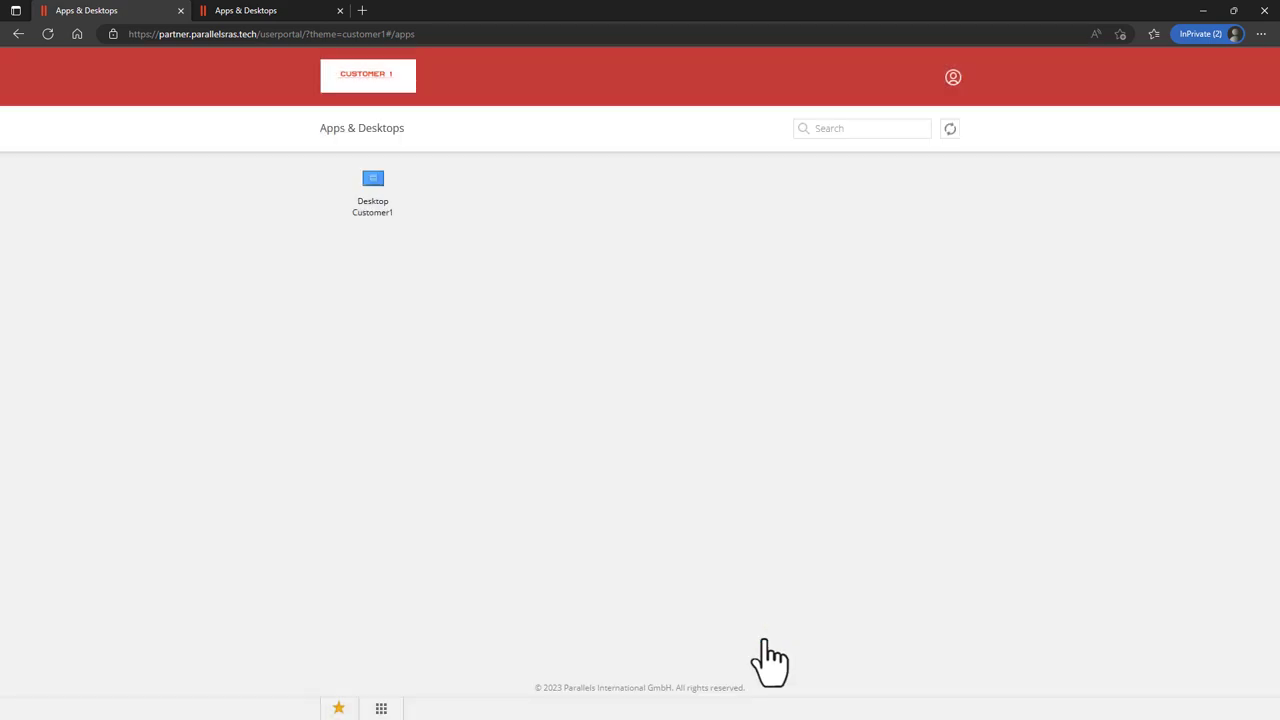
pyautogui.click(953, 78)
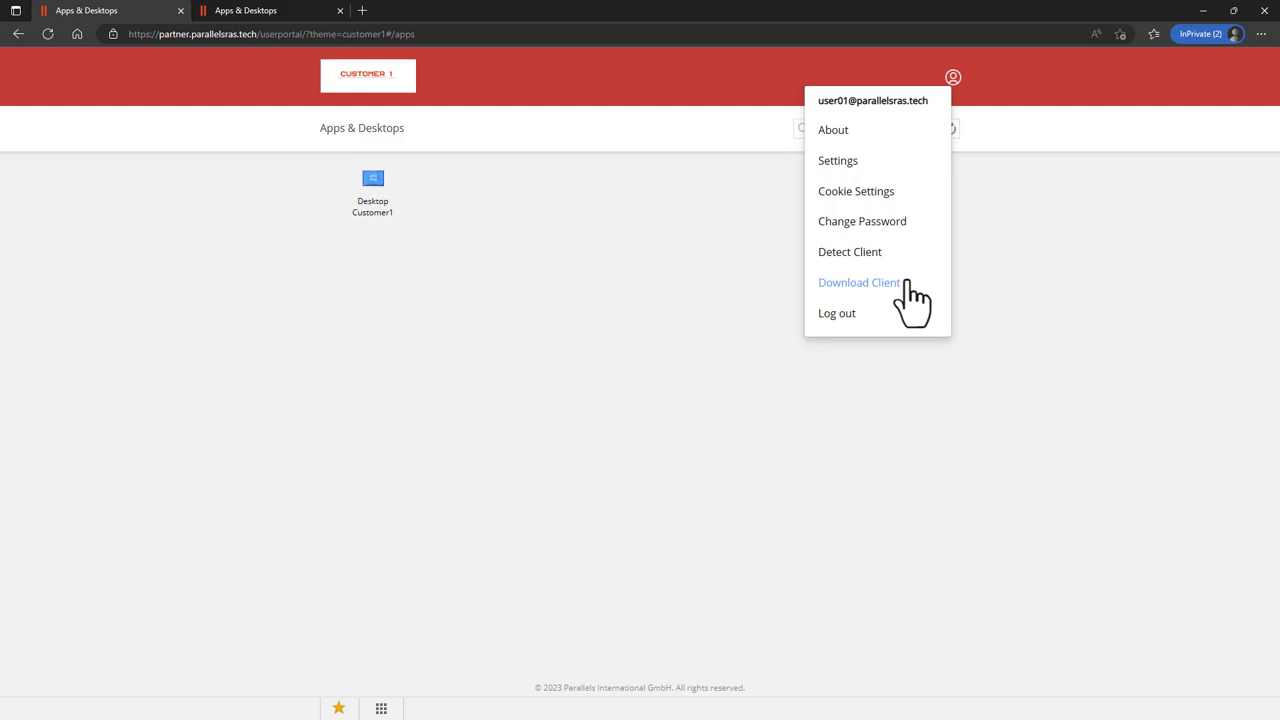
pyautogui.click(777, 279)
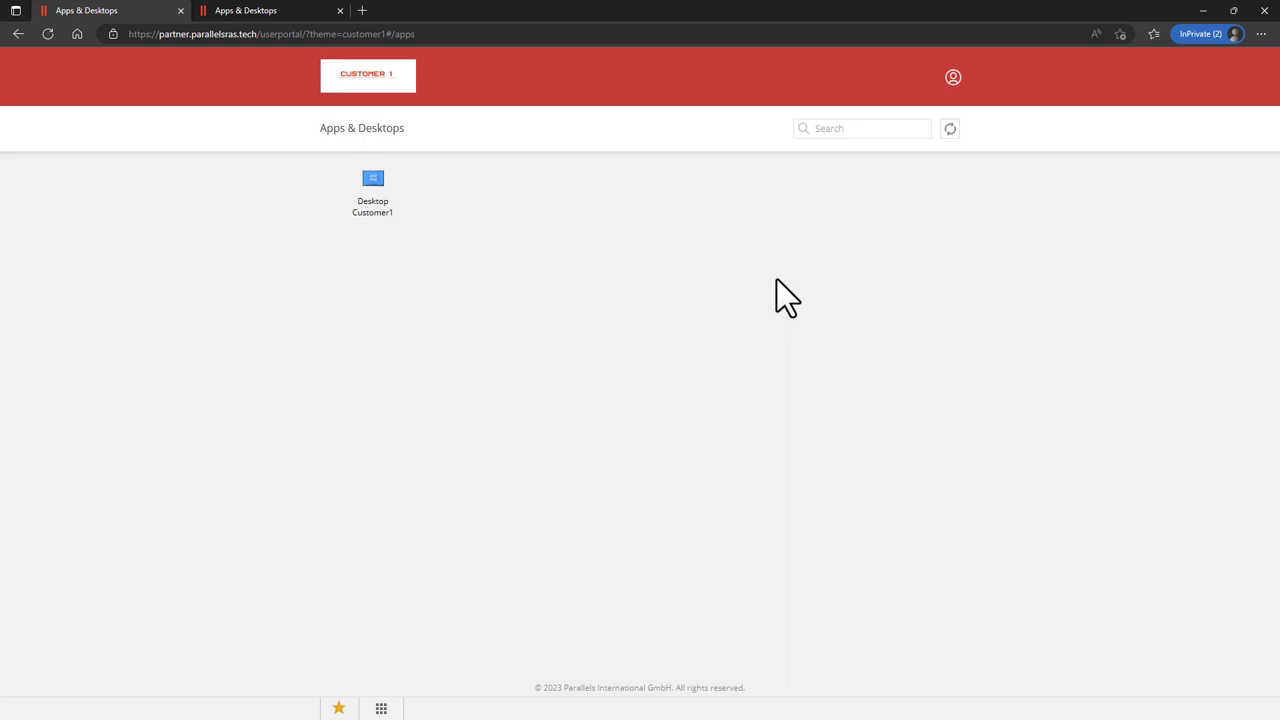
pyautogui.moveTo(379, 191)
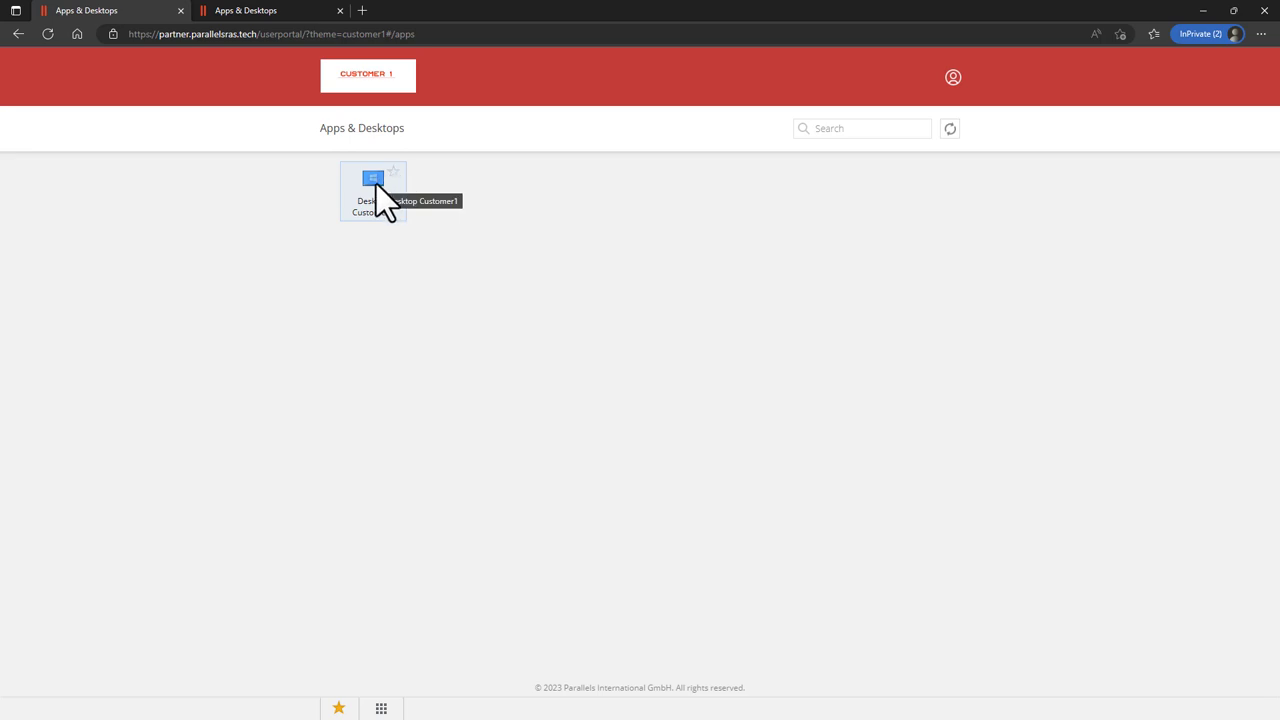
# Launch Desktop Customer1 and run winver to confirm it is Windows 11
pyautogui.click(376, 184)
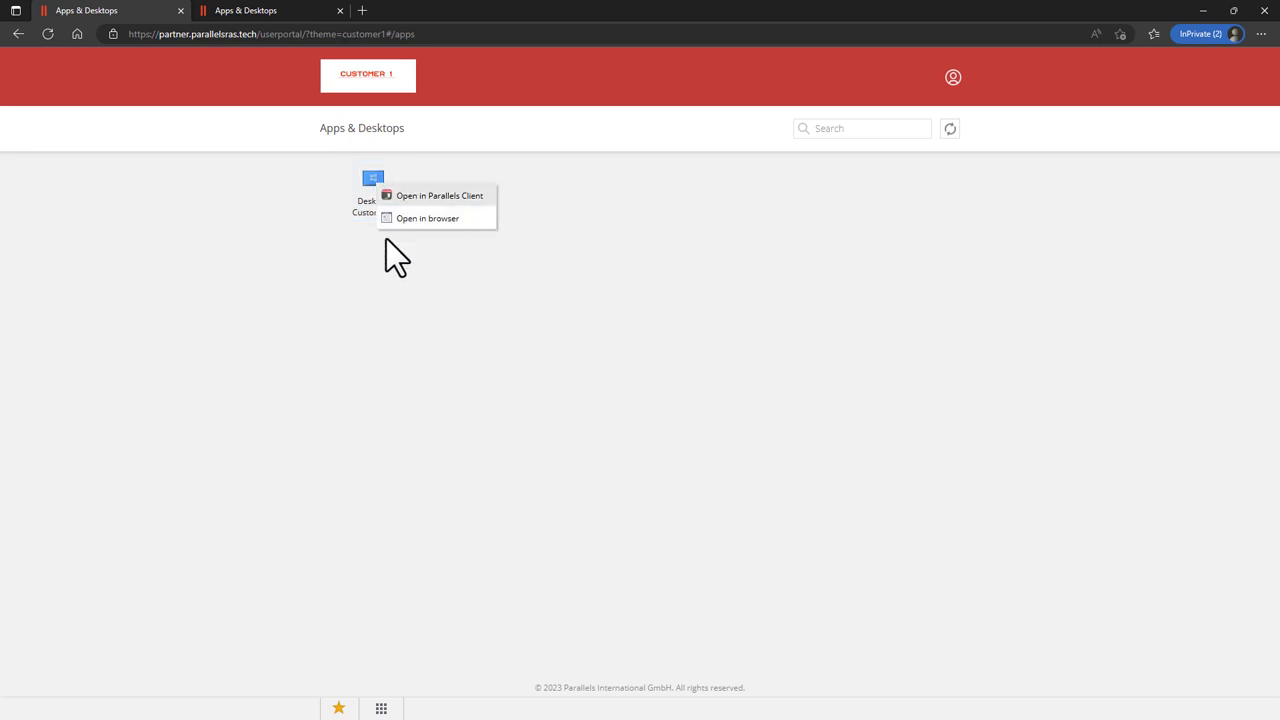
pyautogui.click(435, 195)
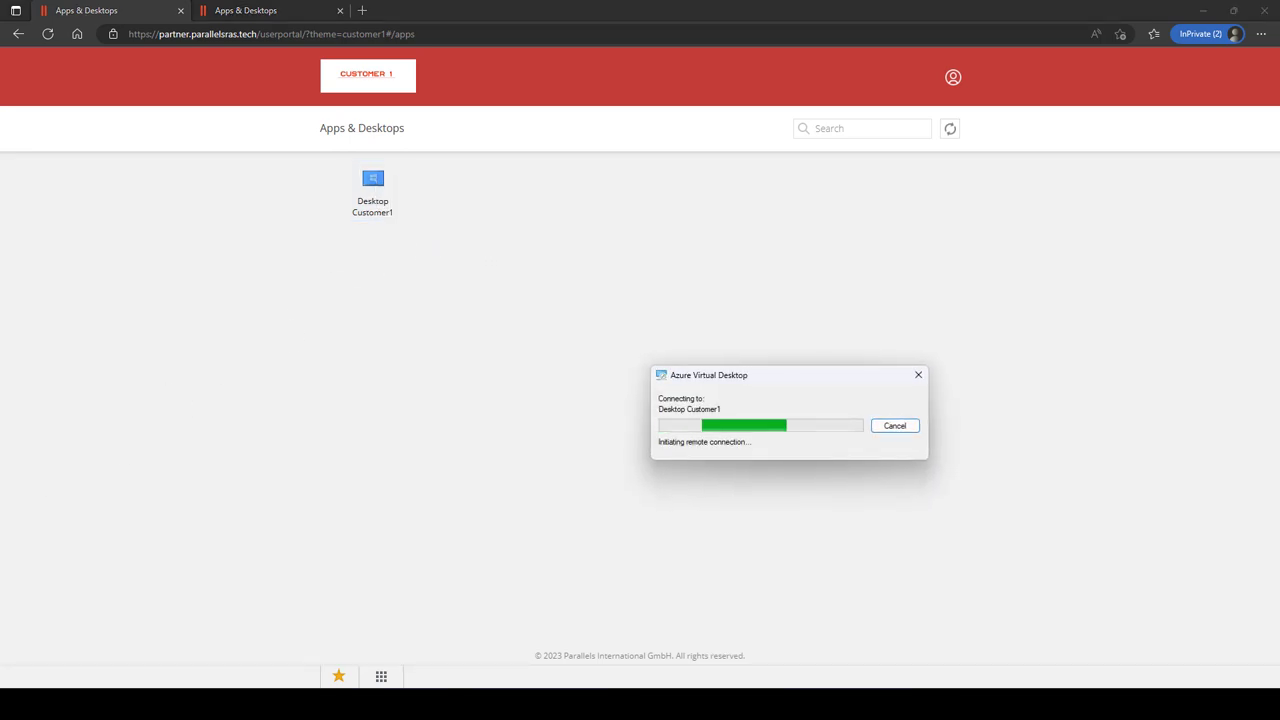
pyautogui.press('super')
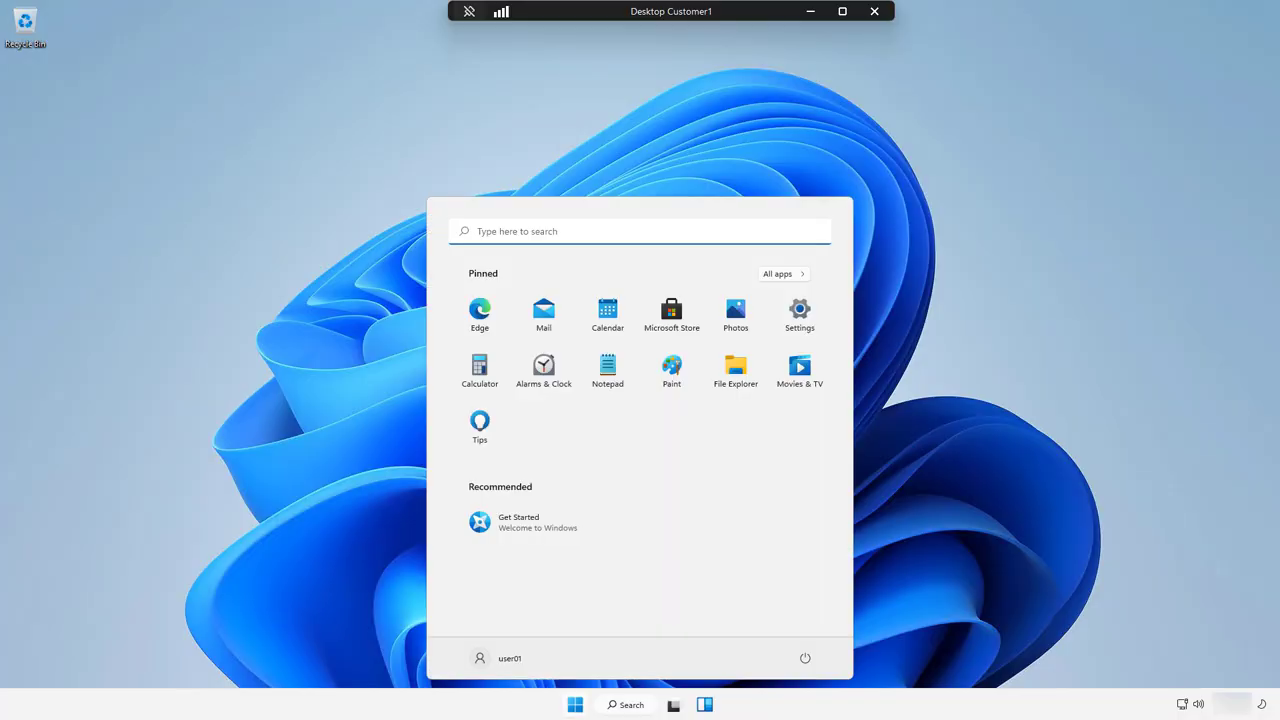
pyautogui.press('super+x')
pyautogui.write('rwinver')
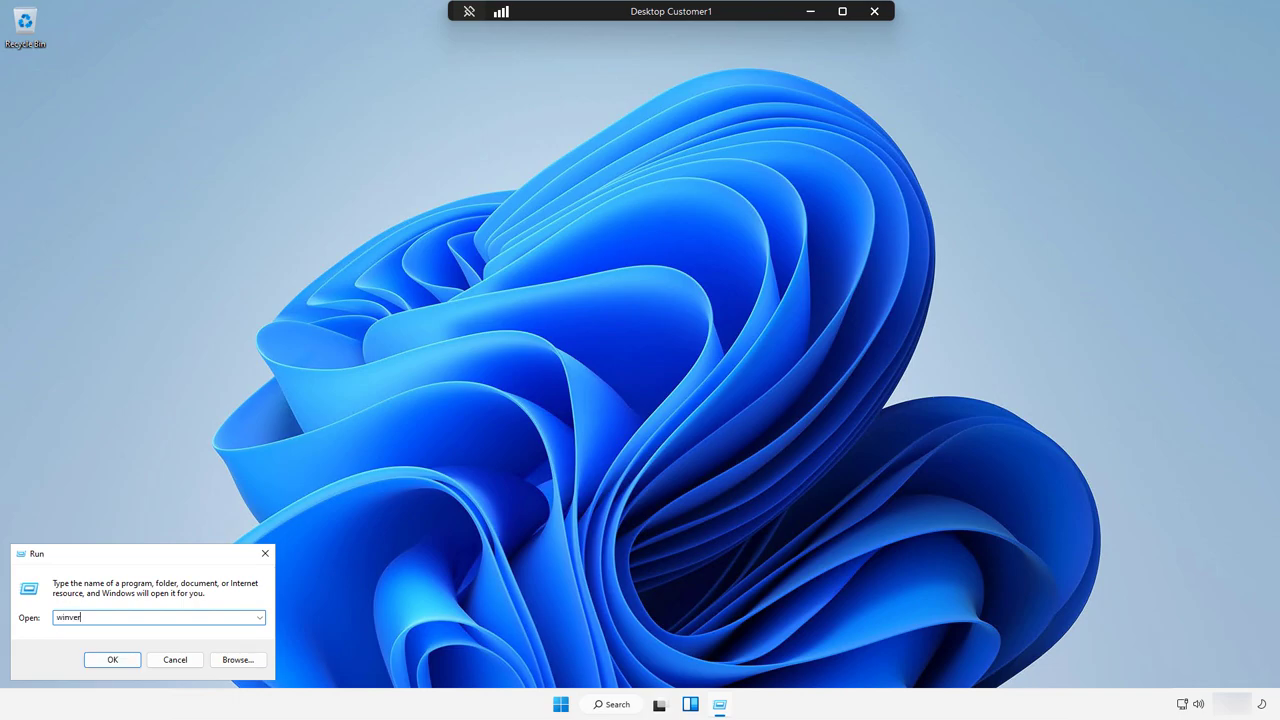
pyautogui.press('Return')
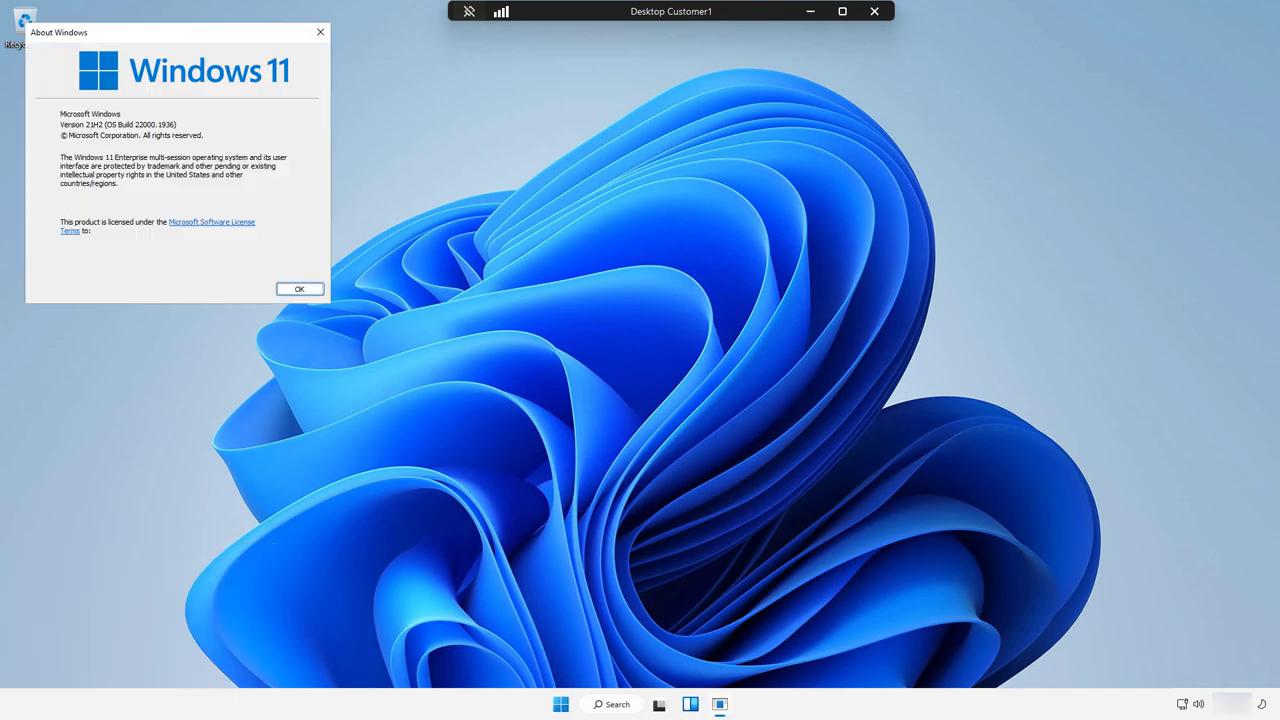
pyautogui.press('Return')
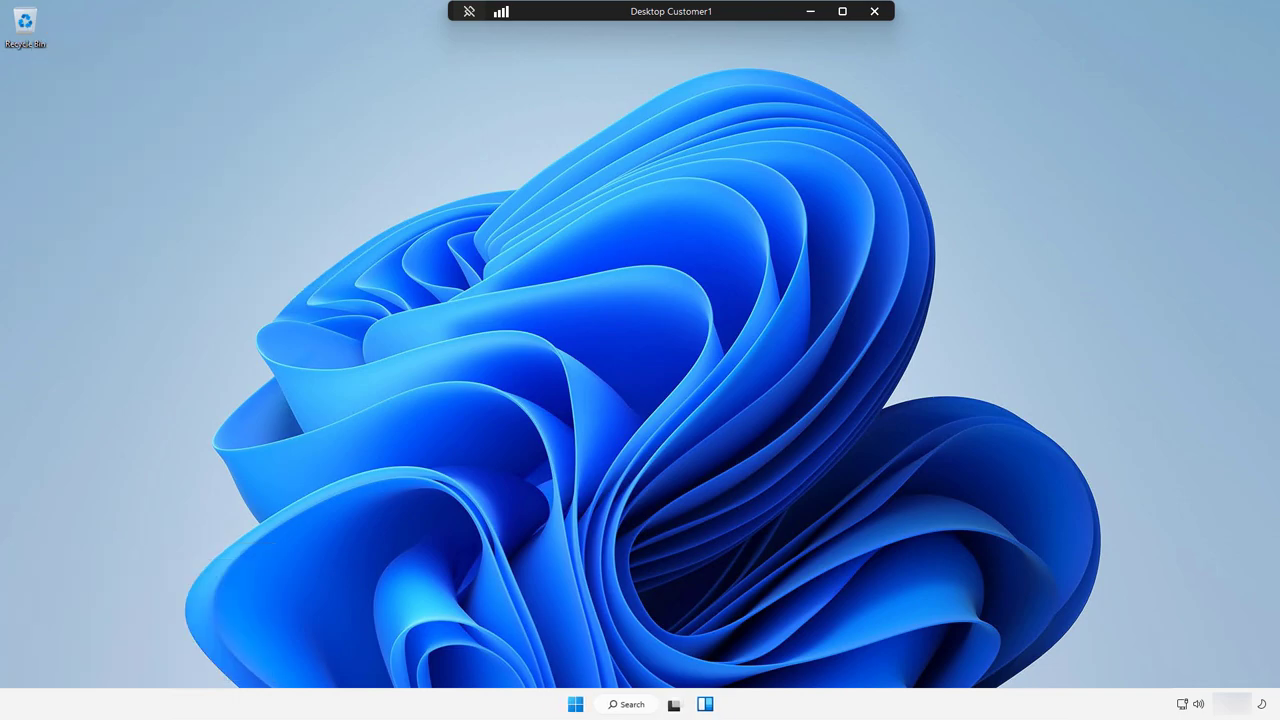
# Check the remote connection quality details, then dismiss the message
pyautogui.click(501, 11)
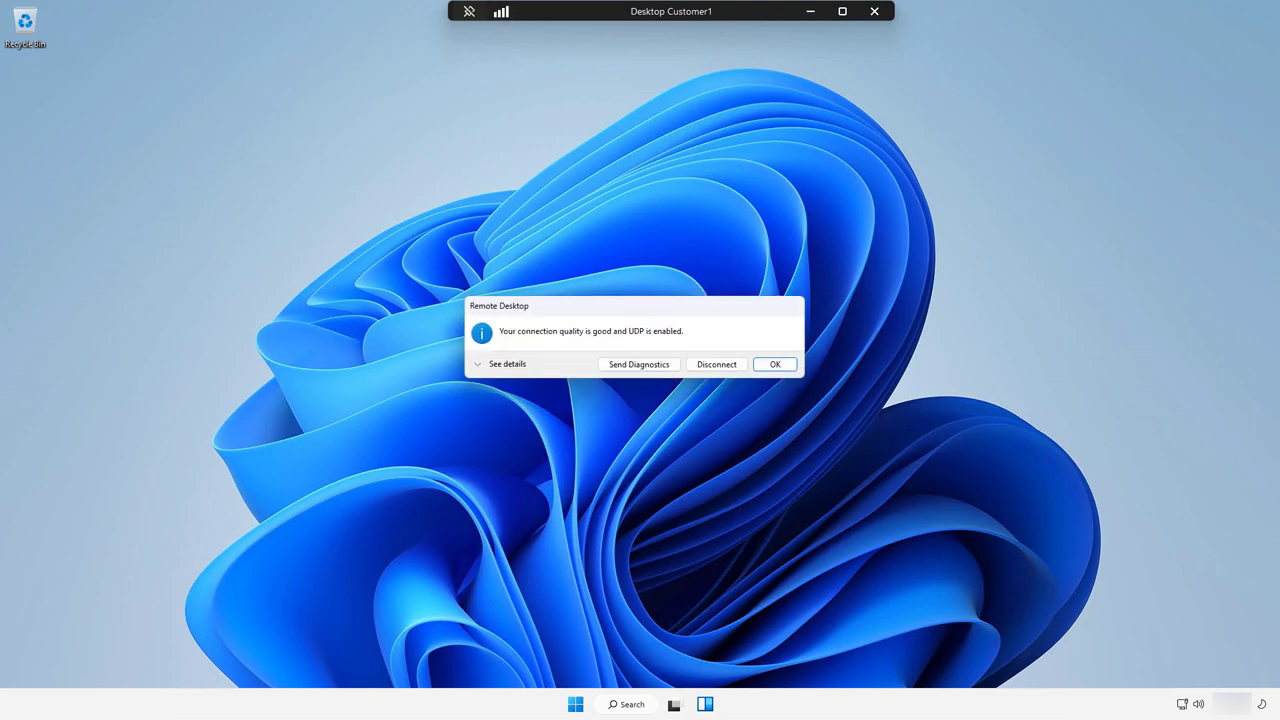
pyautogui.click(507, 364)
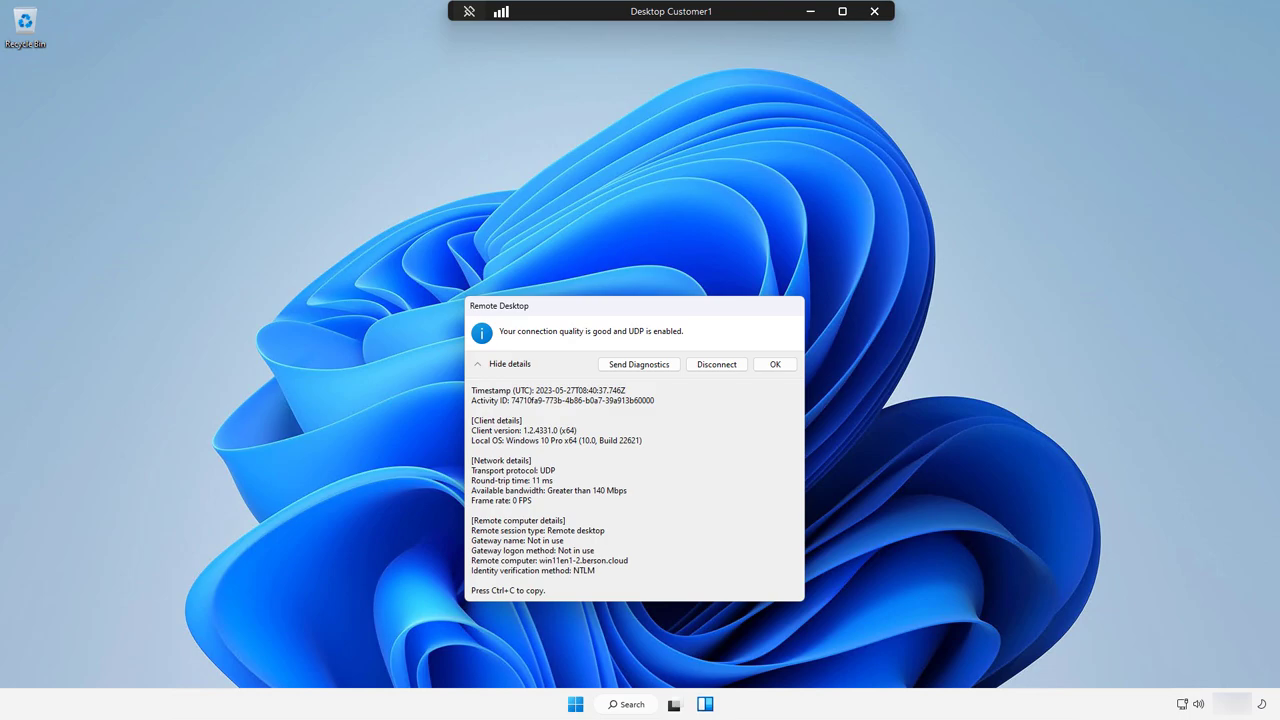
pyautogui.click(775, 364)
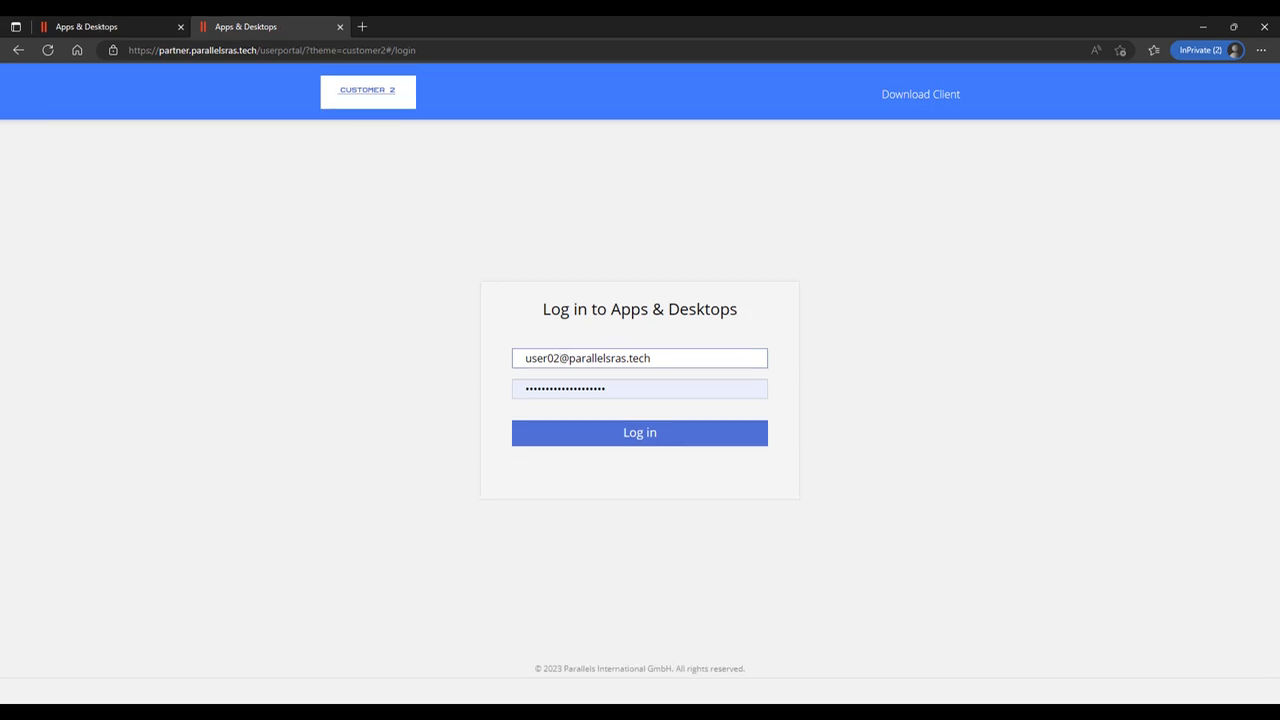
# Log in to Customer 2, finish Google Authenticator setup, enter the one-time passcode, and open Desktop Customer 2
pyautogui.press('Return')
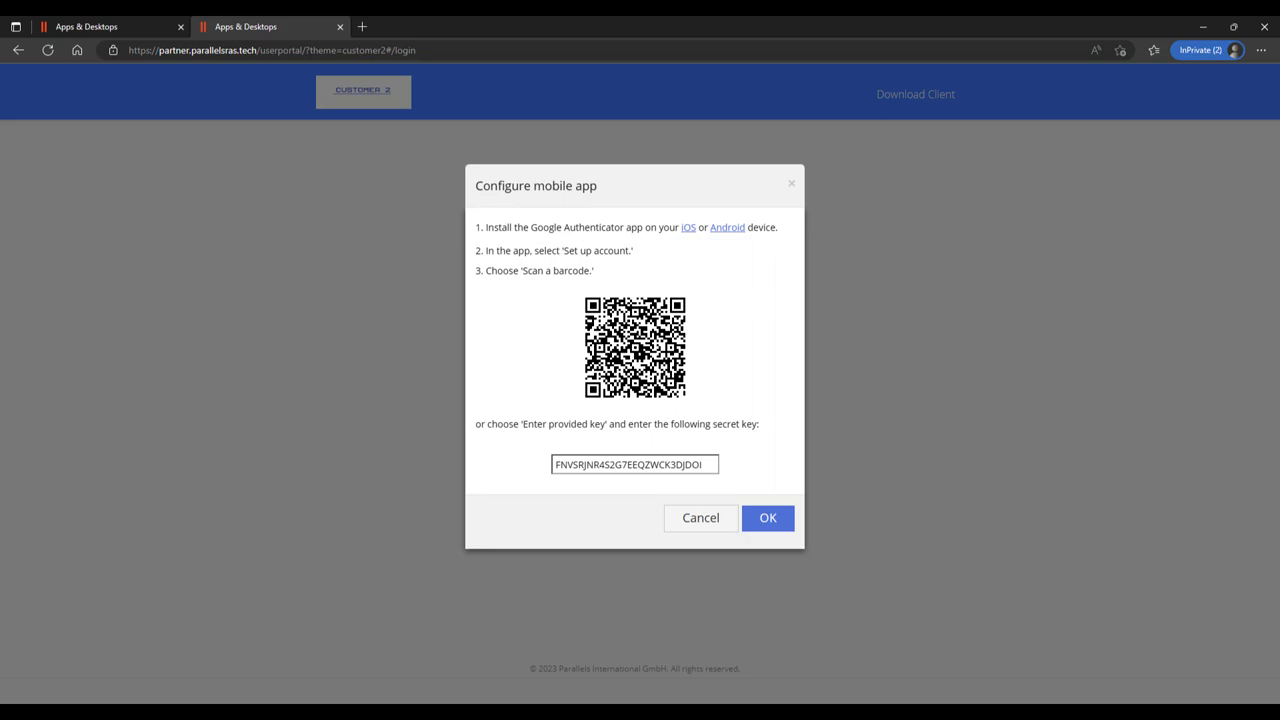
pyautogui.press('Return')
pyautogui.write('******')
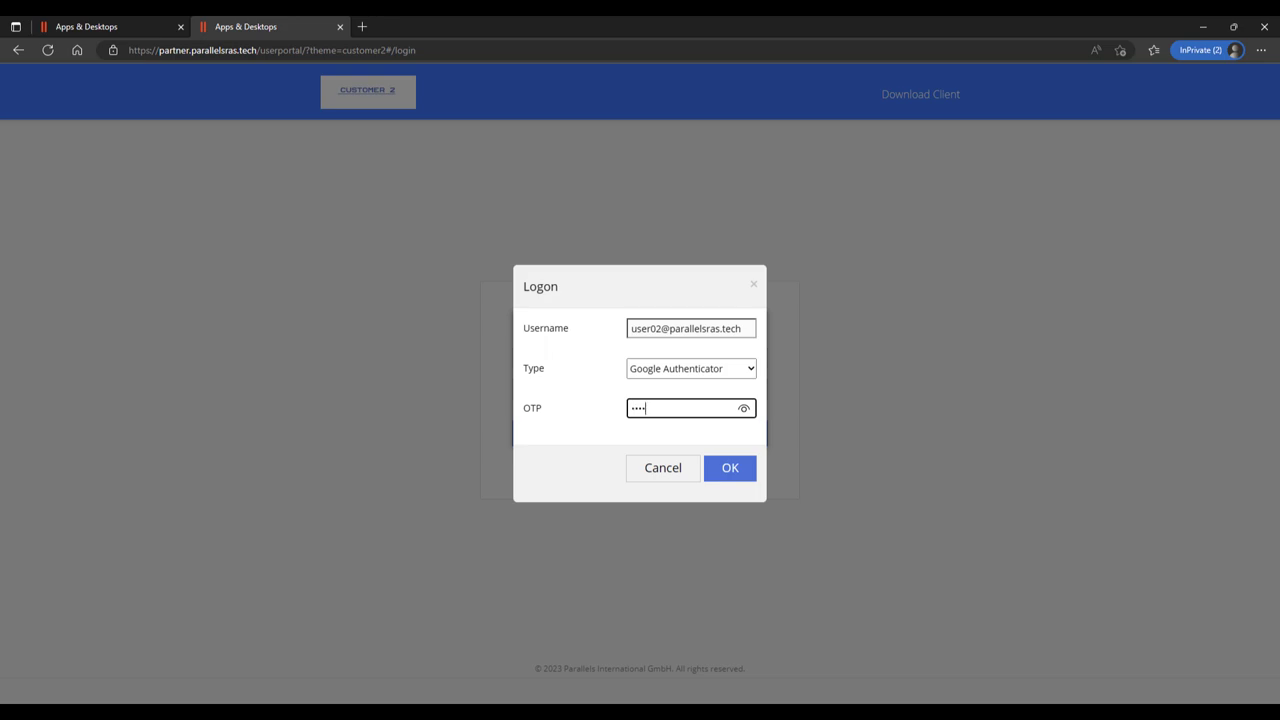
pyautogui.press('Return')
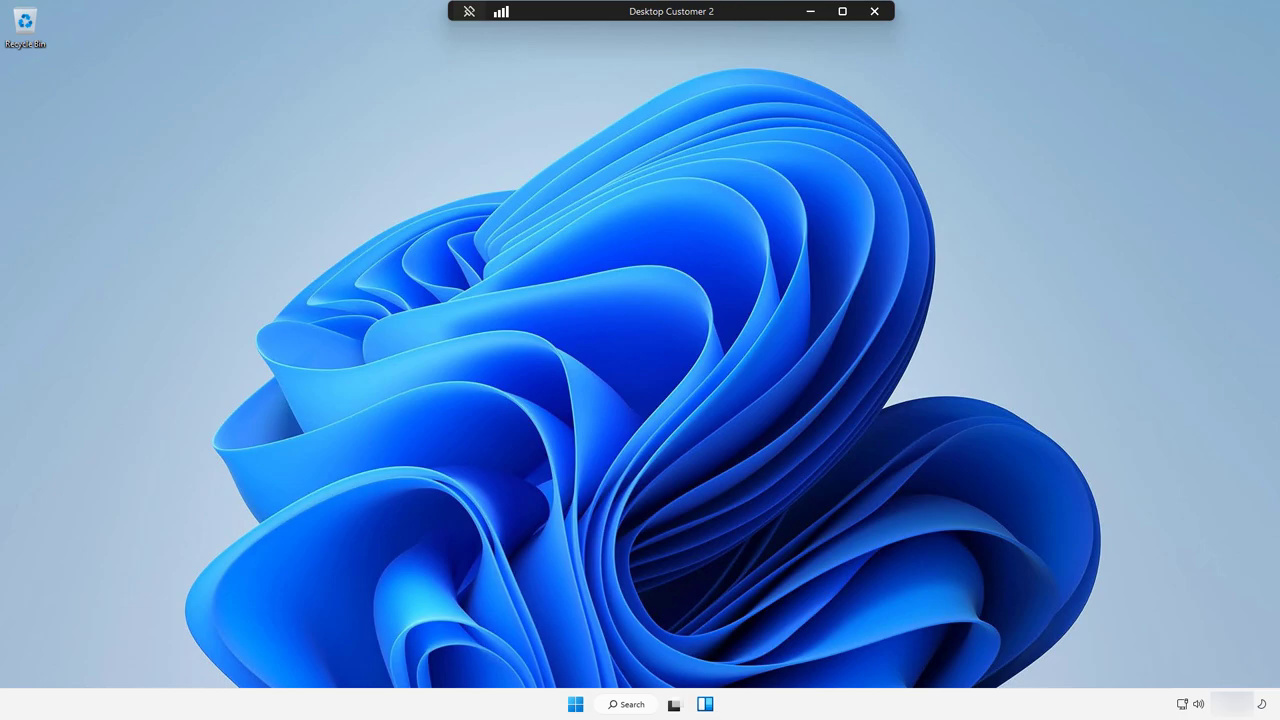
pyautogui.press('super')
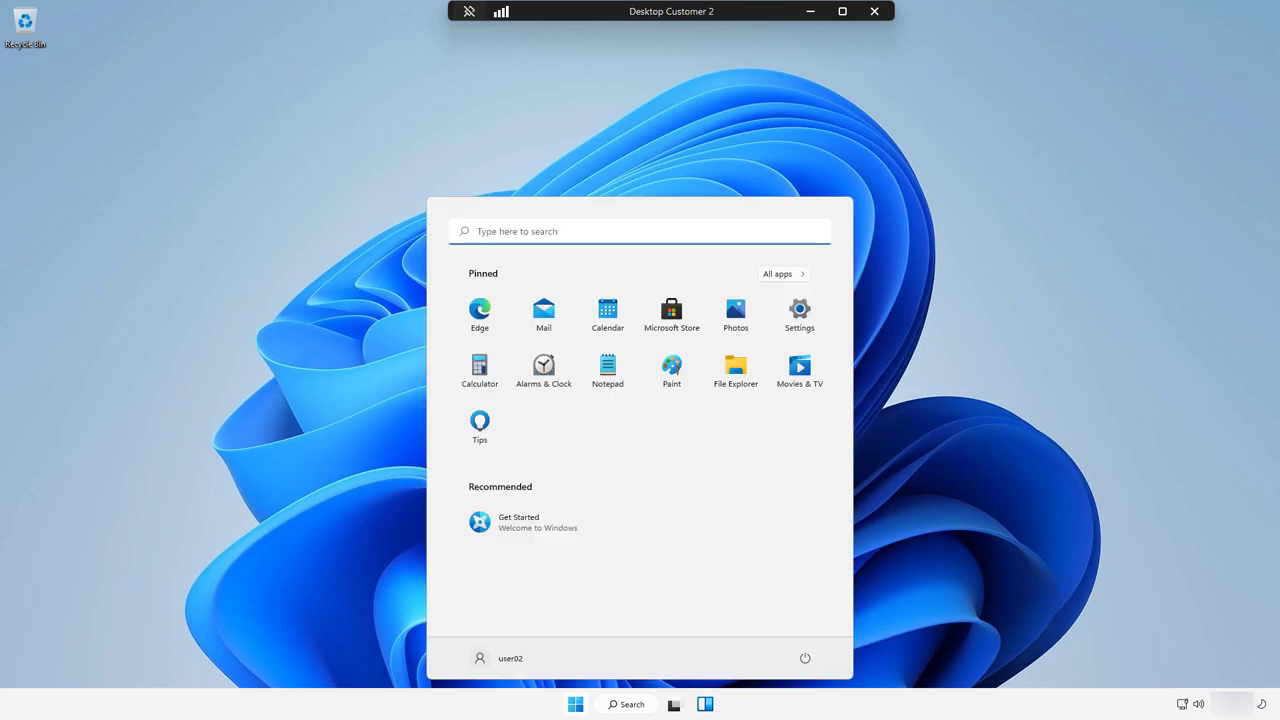